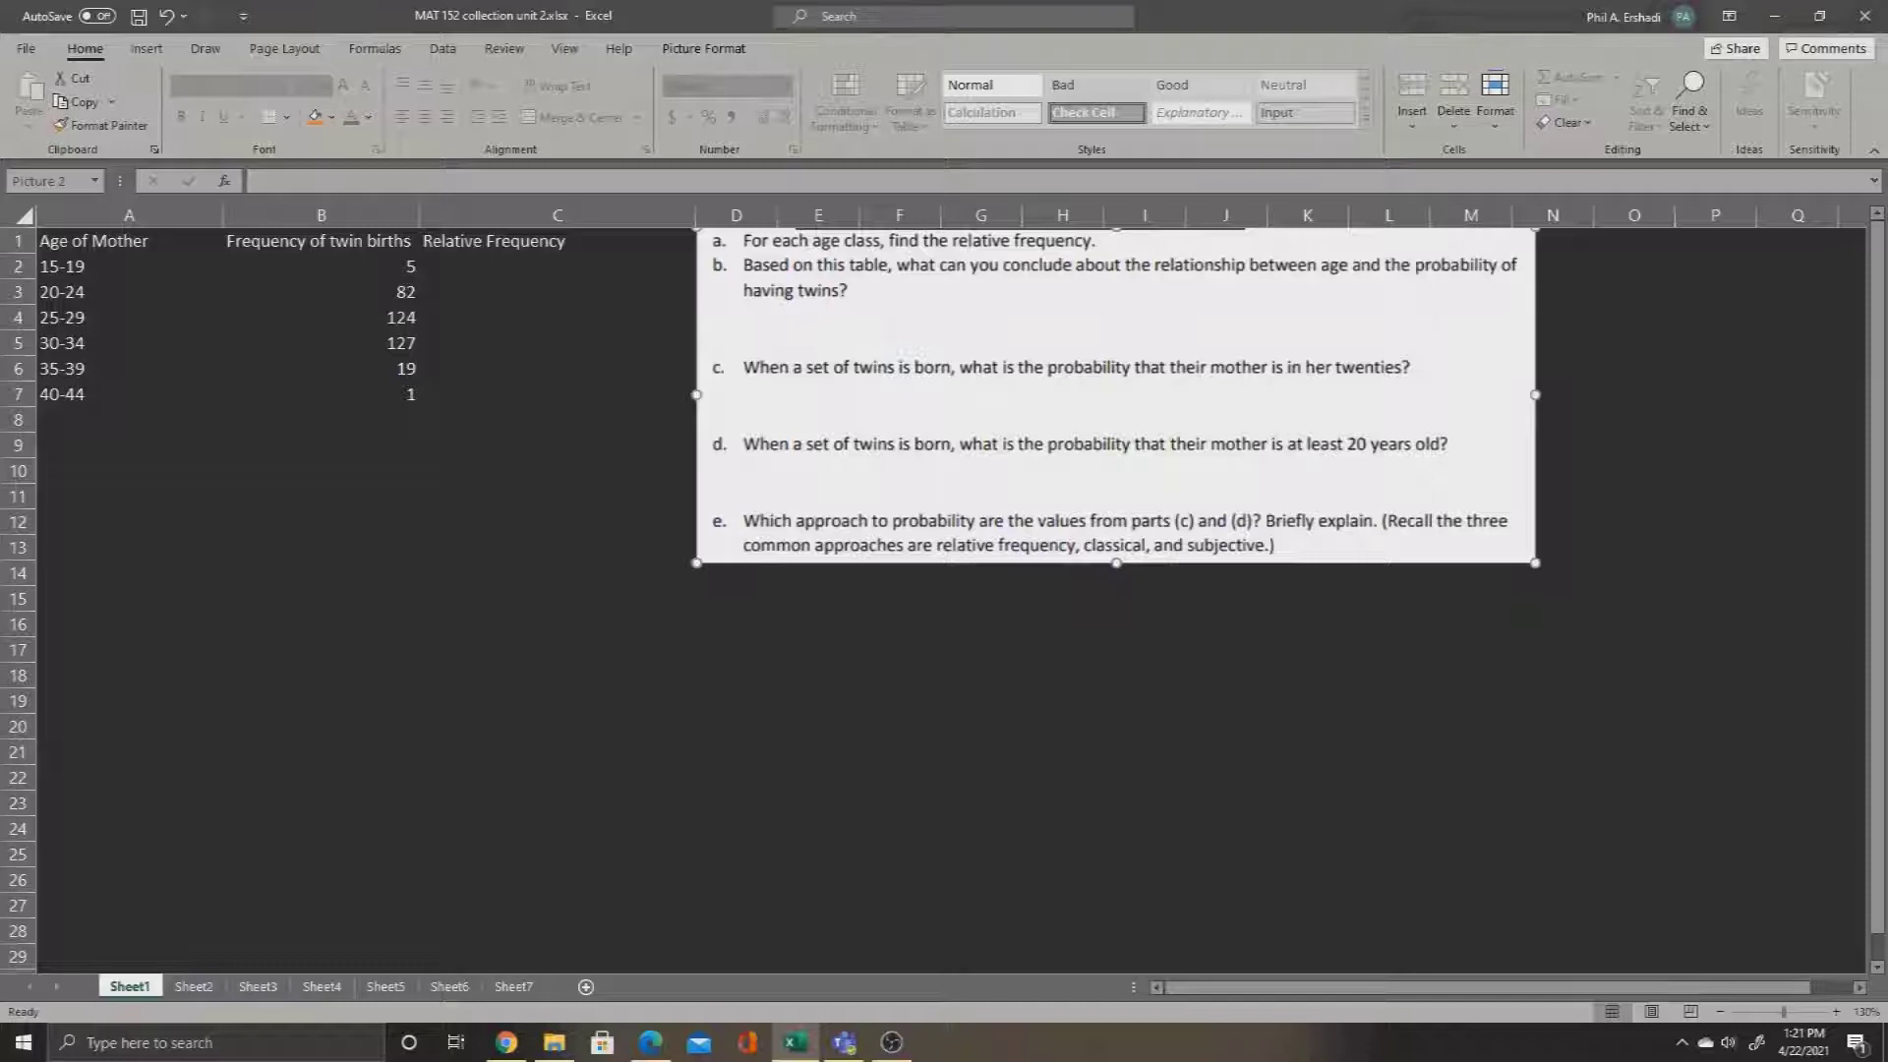
# Handwrite a circled "a" and the label "Relative Frequency:" in white ink below the question picture.
pyautogui.click(205, 49)
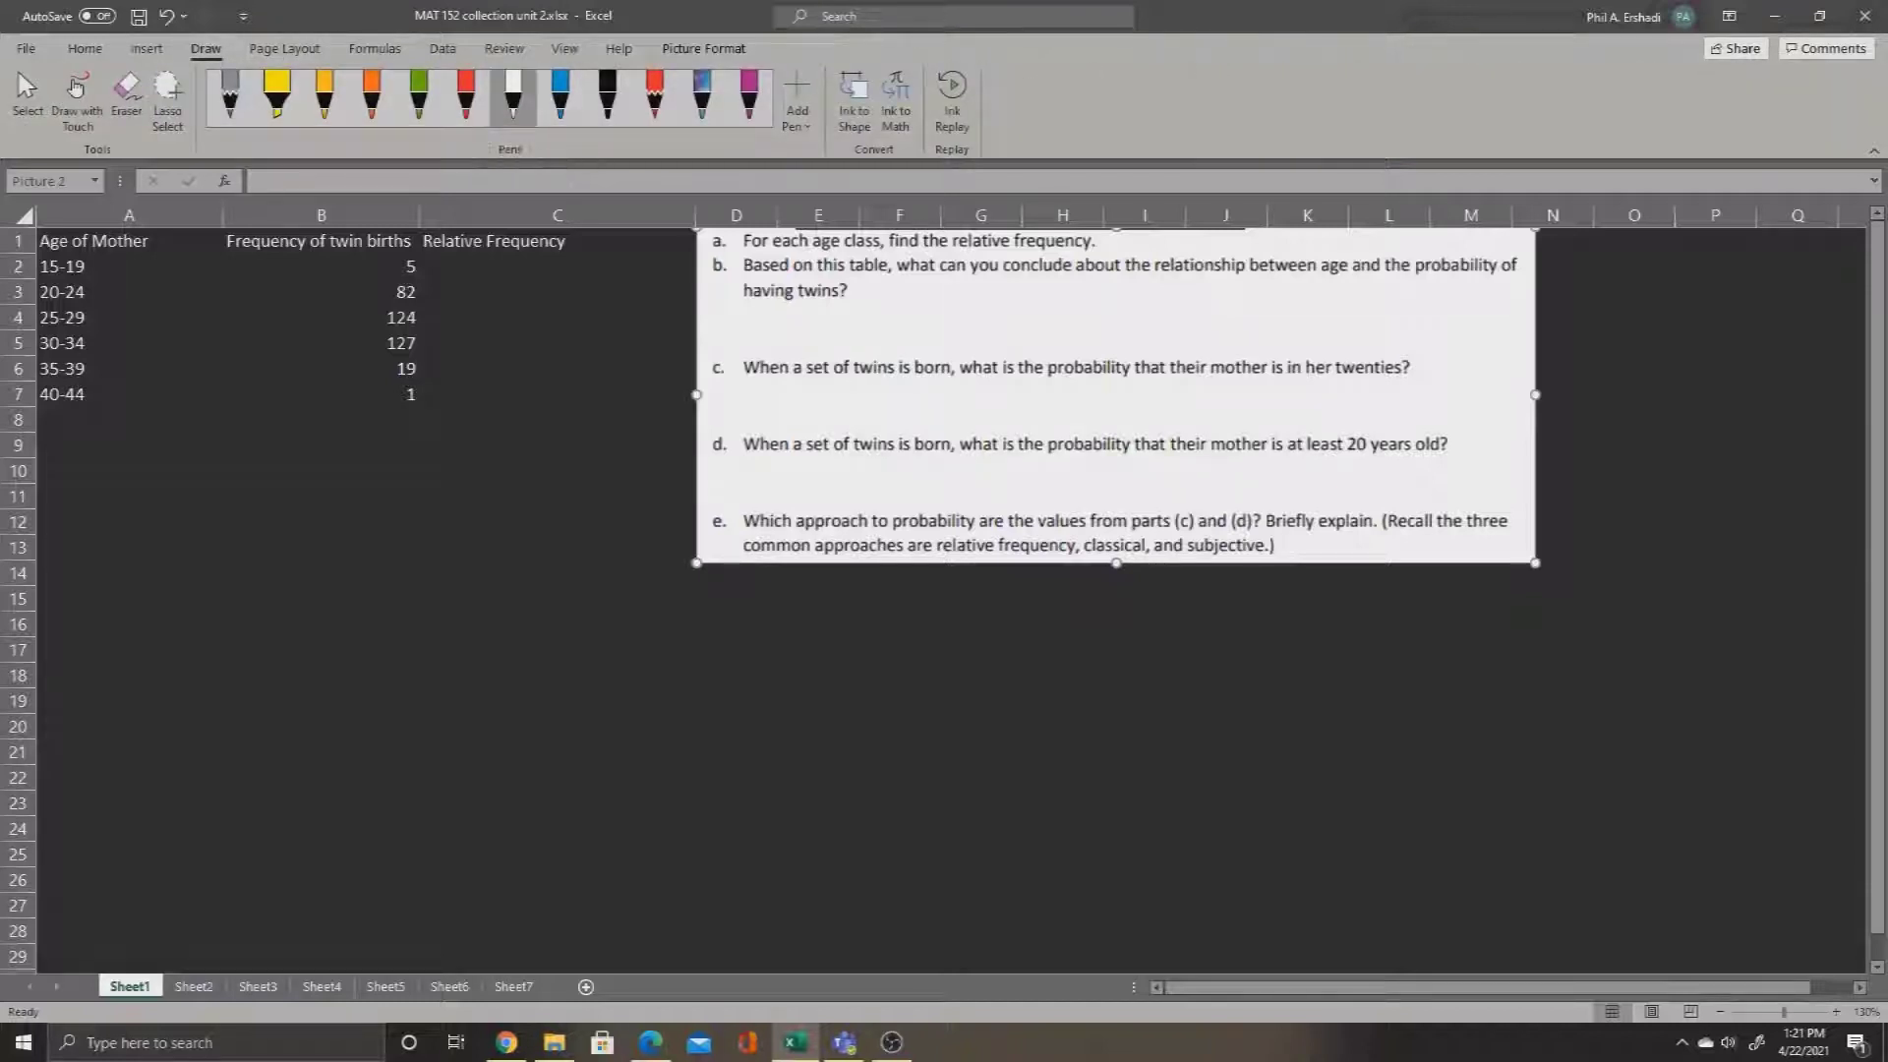
pyautogui.click(76, 89)
pyautogui.moveTo(726, 616)
pyautogui.mouseDown()
pyautogui.moveTo(709, 625)
pyautogui.moveTo(729, 632)
pyautogui.mouseUp()
pyautogui.moveTo(703, 603)
pyautogui.mouseDown()
pyautogui.moveTo(720, 639)
pyautogui.moveTo(698, 604)
pyautogui.moveTo(793, 627)
pyautogui.mouseUp()
pyautogui.moveTo(793, 595)
pyautogui.mouseDown()
pyautogui.moveTo(809, 625)
pyautogui.moveTo(883, 622)
pyautogui.mouseUp()
pyautogui.moveTo(884, 612); pyautogui.dragTo(925, 616)
pyautogui.moveTo(950, 594)
pyautogui.mouseDown()
pyautogui.moveTo(980, 587)
pyautogui.moveTo(951, 619)
pyautogui.mouseUp()
pyautogui.moveTo(954, 605); pyautogui.dragTo(971, 605)
pyautogui.moveTo(988, 613); pyautogui.dragTo(1003, 604)
pyautogui.moveTo(1007, 609); pyautogui.dragTo(1053, 609)
pyautogui.moveTo(1061, 604); pyautogui.dragTo(1085, 605)
pyautogui.moveTo(1089, 606); pyautogui.dragTo(1110, 618)
# Handwrite the fraction "Frequency" over "Total" in white ink after the Relative Frequency label.
pyautogui.moveTo(1122, 603)
pyautogui.mouseDown()
pyautogui.moveTo(1210, 582)
pyautogui.moveTo(1169, 621)
pyautogui.mouseUp()
pyautogui.moveTo(1171, 606); pyautogui.dragTo(1192, 604)
pyautogui.moveTo(1193, 620); pyautogui.dragTo(1345, 611)
pyautogui.moveTo(1359, 608); pyautogui.dragTo(1375, 627)
pyautogui.moveTo(1168, 650); pyautogui.dragTo(1411, 637)
pyautogui.moveTo(1197, 671)
pyautogui.mouseDown()
pyautogui.moveTo(1247, 665)
pyautogui.moveTo(1237, 700)
pyautogui.mouseUp()
pyautogui.moveTo(1273, 678); pyautogui.dragTo(1270, 679)
pyautogui.moveTo(1294, 669); pyautogui.dragTo(1296, 698)
pyautogui.moveTo(1325, 678); pyautogui.dragTo(1329, 690)
pyautogui.moveTo(1339, 660); pyautogui.dragTo(1343, 691)
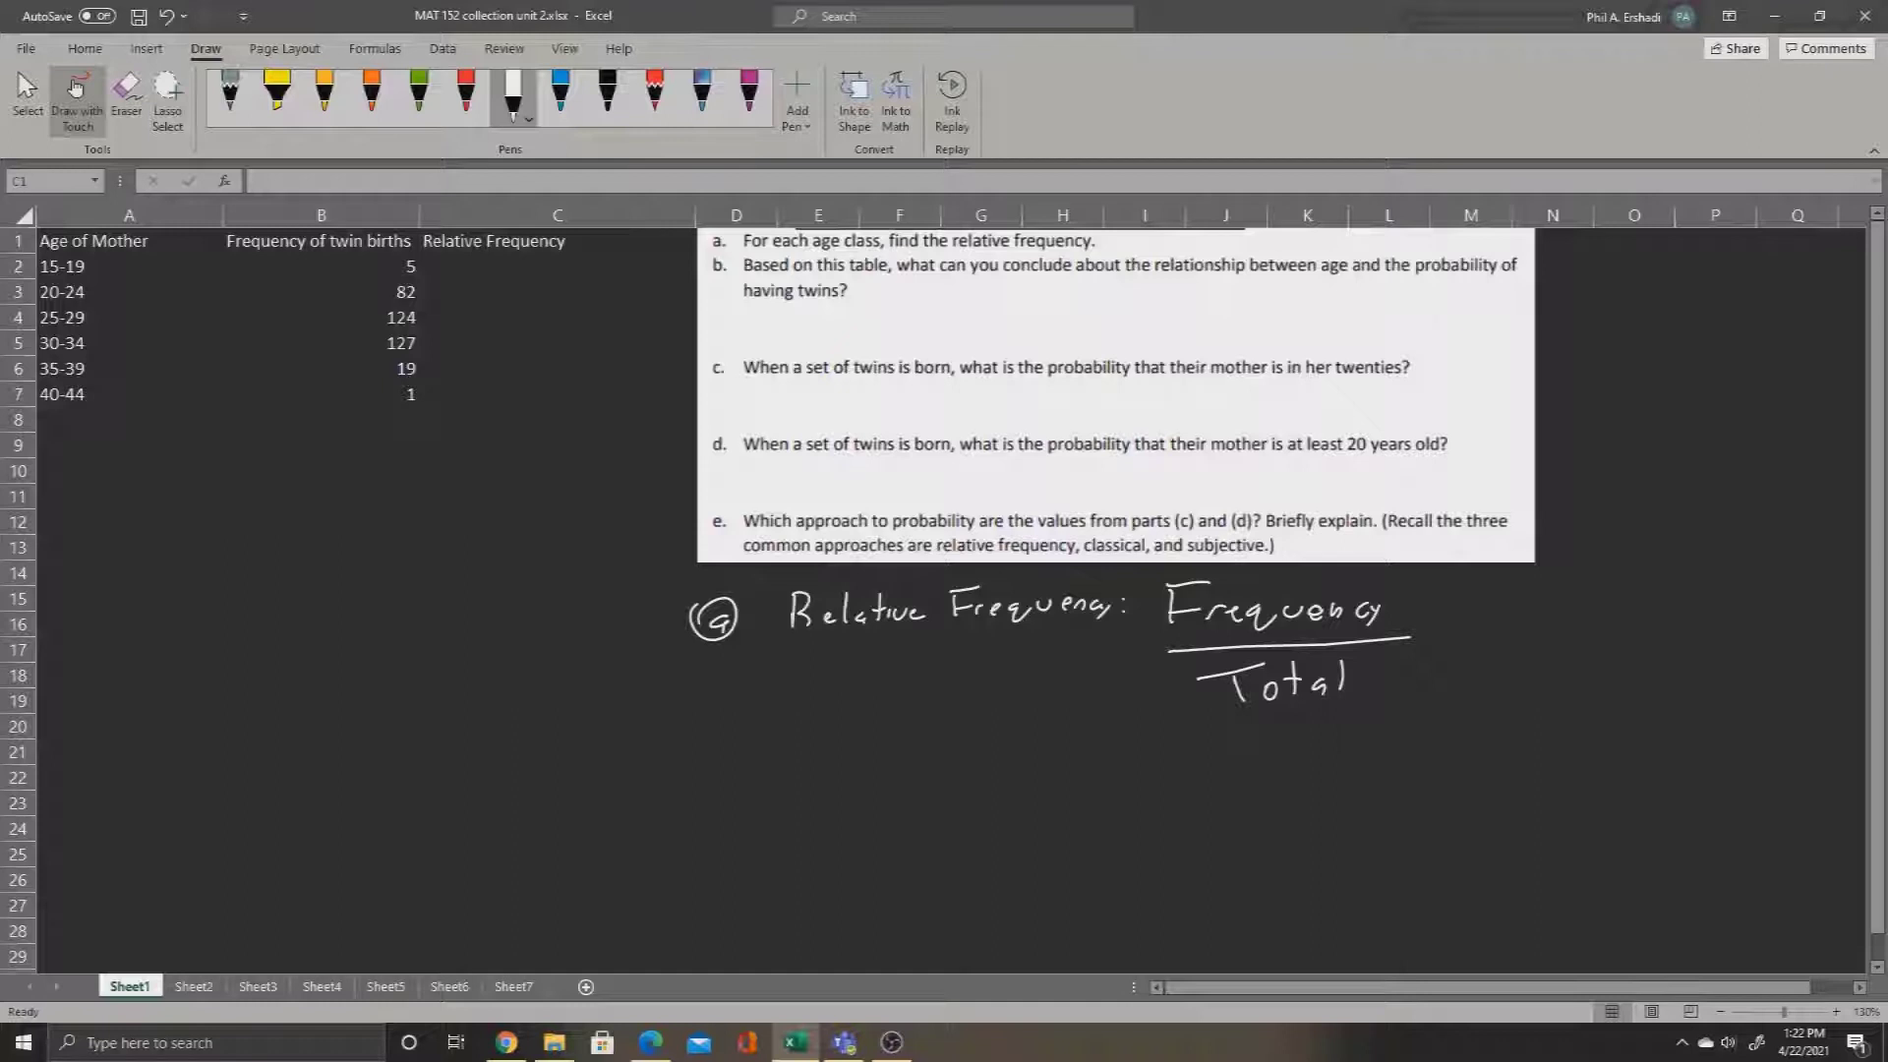
# Handwrite "for each row." in white ink beside the fraction.
pyautogui.moveTo(1496, 612); pyautogui.dragTo(1470, 650)
pyautogui.moveTo(1464, 631); pyautogui.dragTo(1496, 635)
pyautogui.moveTo(1516, 644); pyautogui.dragTo(1536, 629)
pyautogui.moveTo(1570, 627); pyautogui.dragTo(1618, 634)
pyautogui.moveTo(1627, 610); pyautogui.dragTo(1640, 635)
pyautogui.moveTo(1672, 631); pyautogui.dragTo(1701, 626)
pyautogui.moveTo(1709, 616); pyautogui.dragTo(1730, 616)
pyautogui.click(1742, 629)
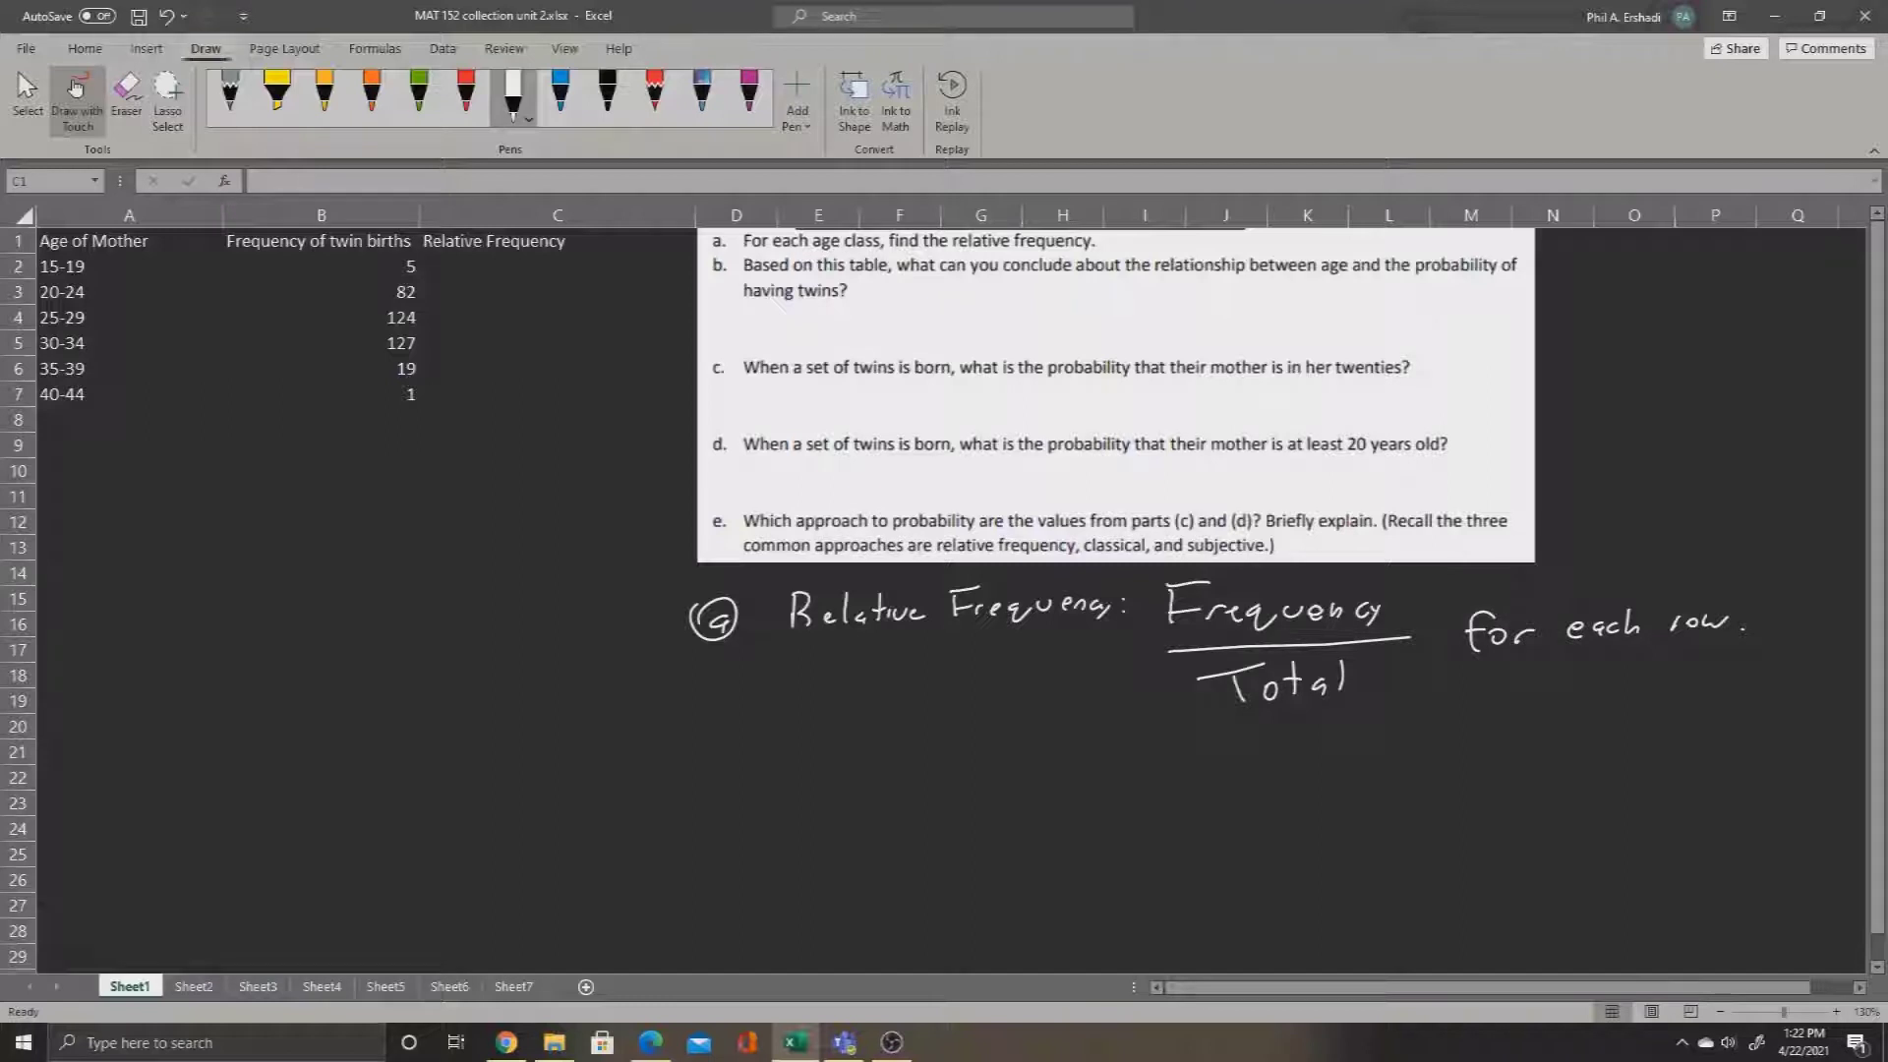
# Stop inking and enter the label "Total" in cell A8 under the age classes.
pyautogui.click(28, 99)
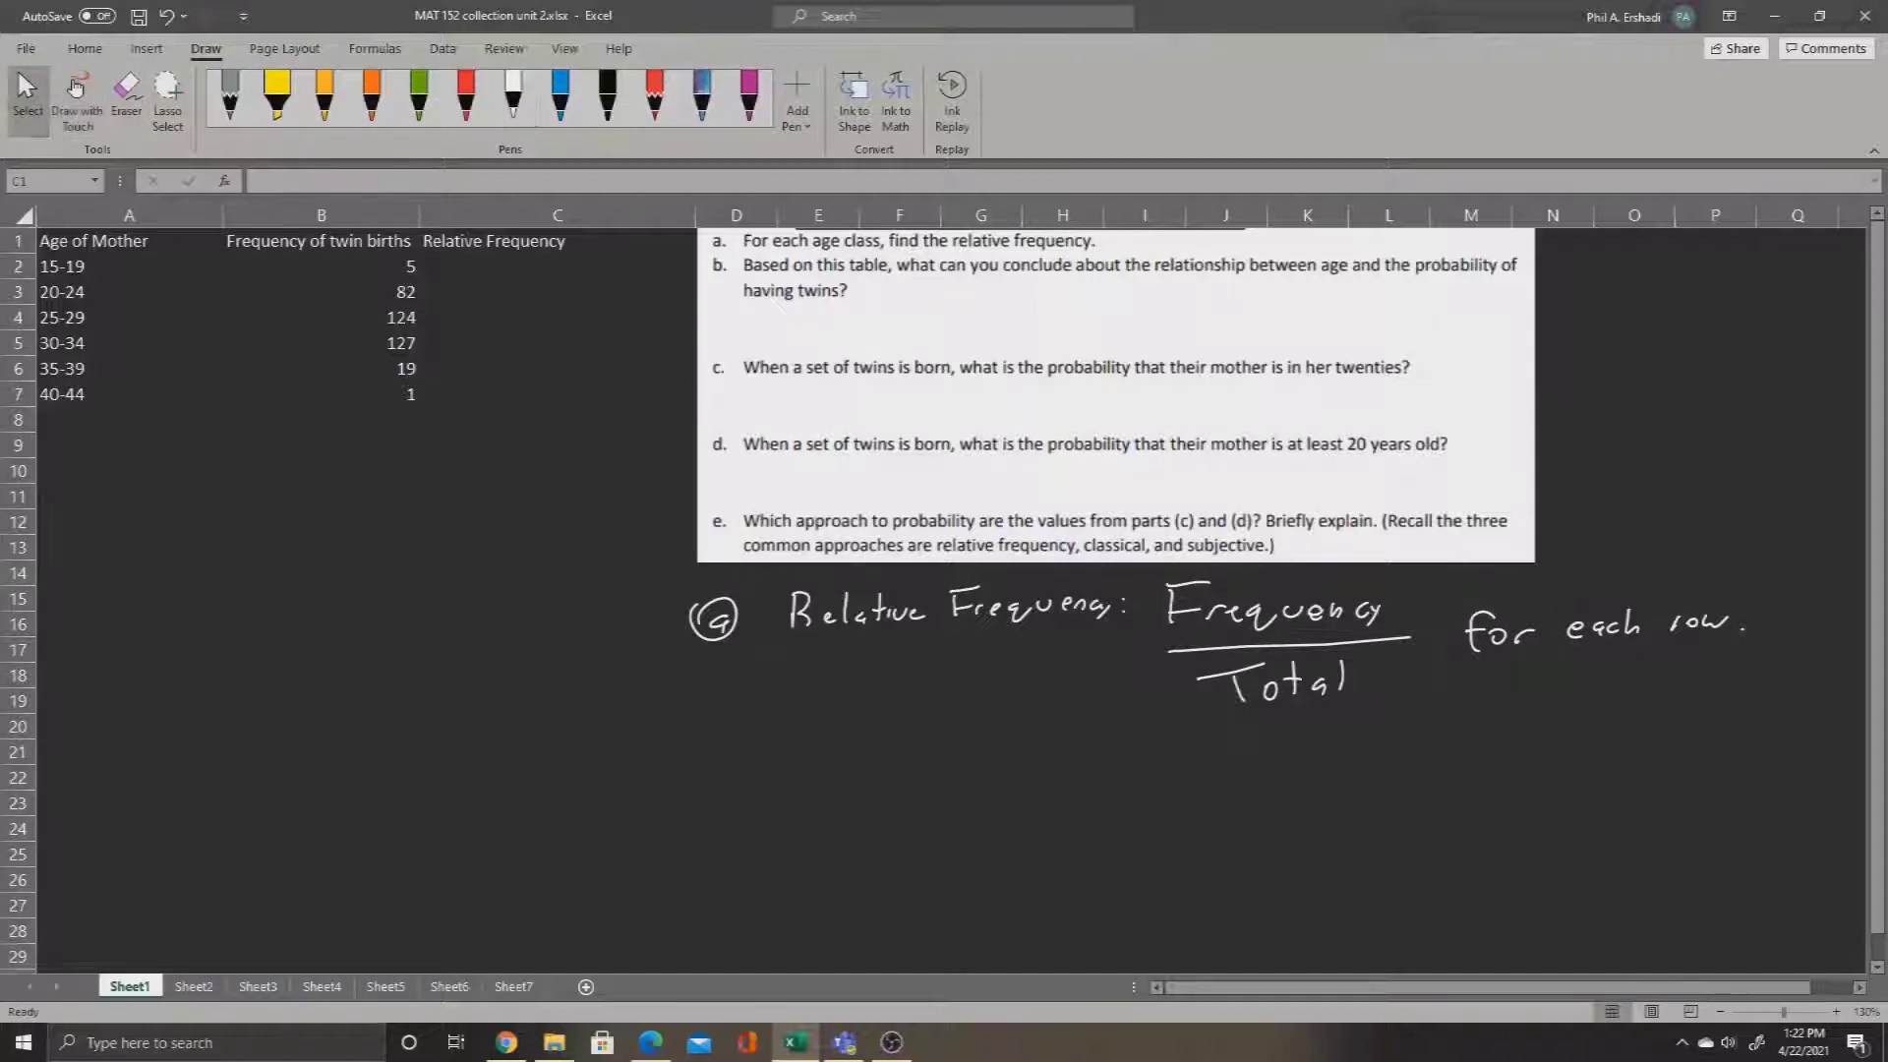
pyautogui.click(129, 419)
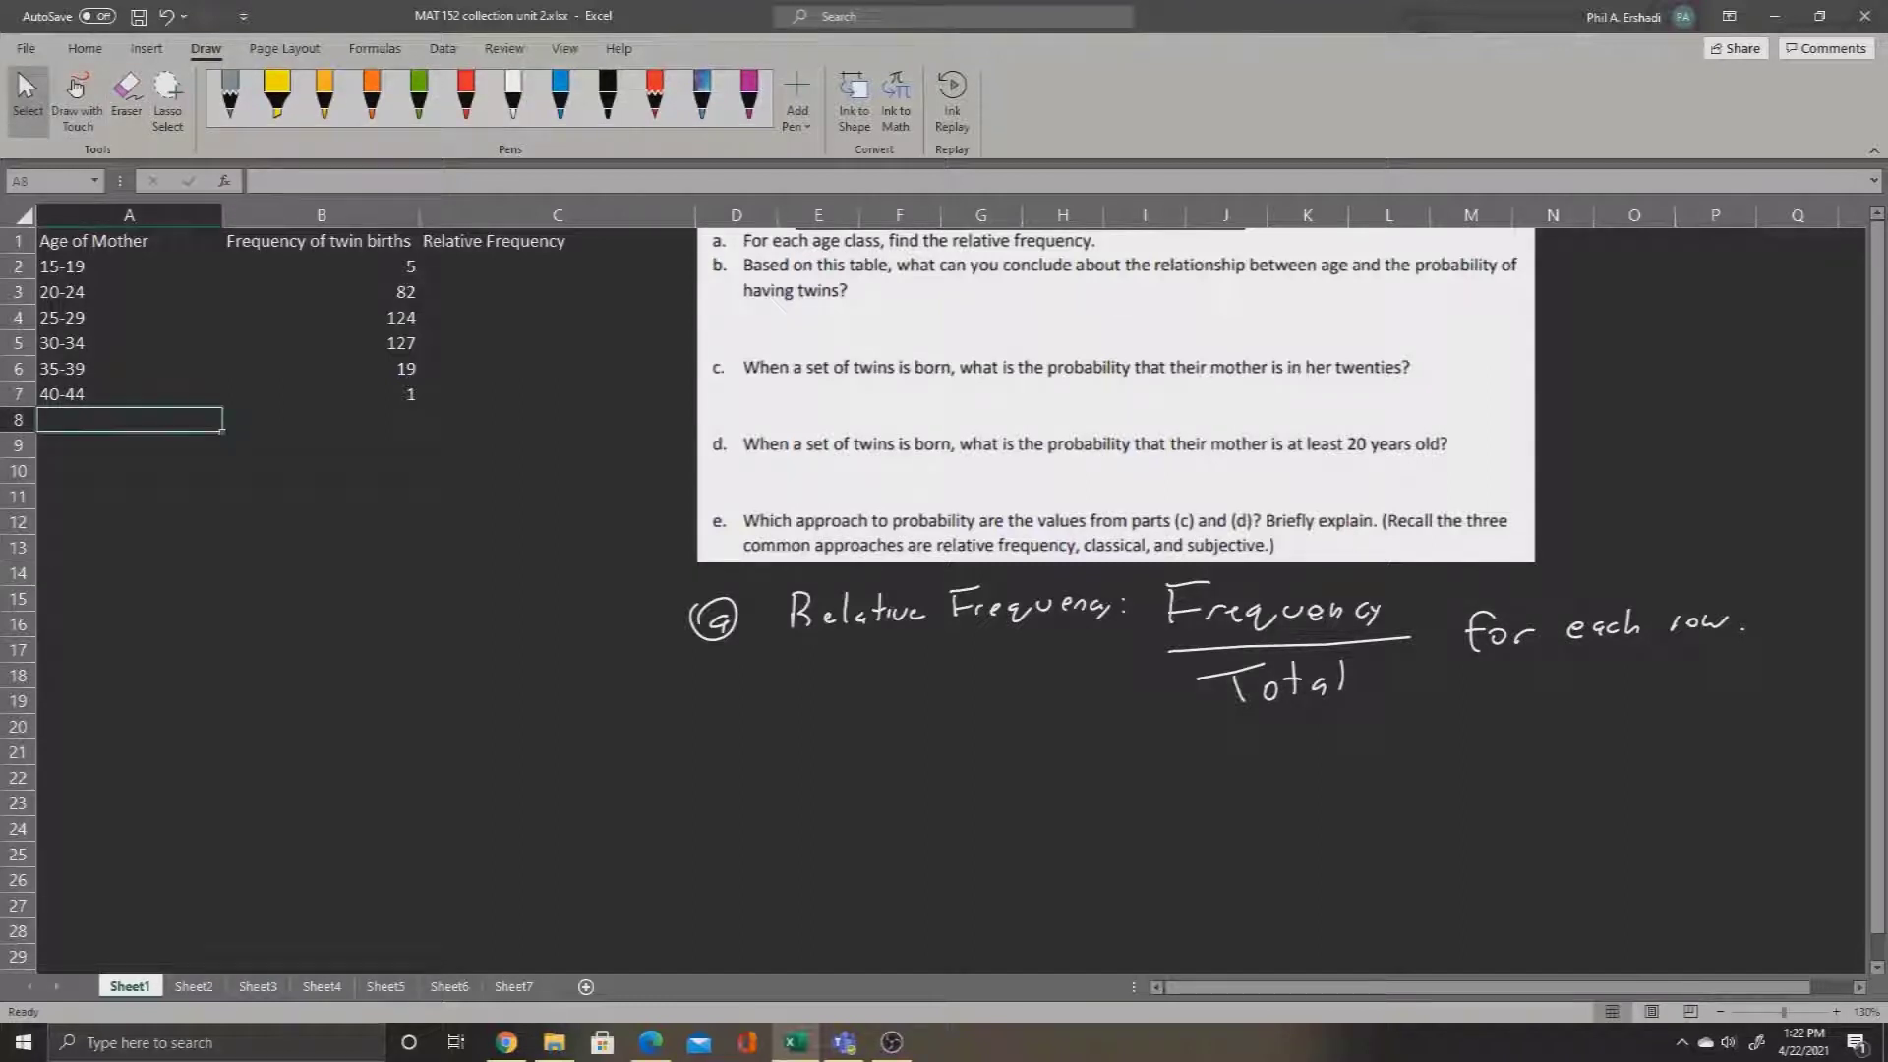
pyautogui.write('Total')
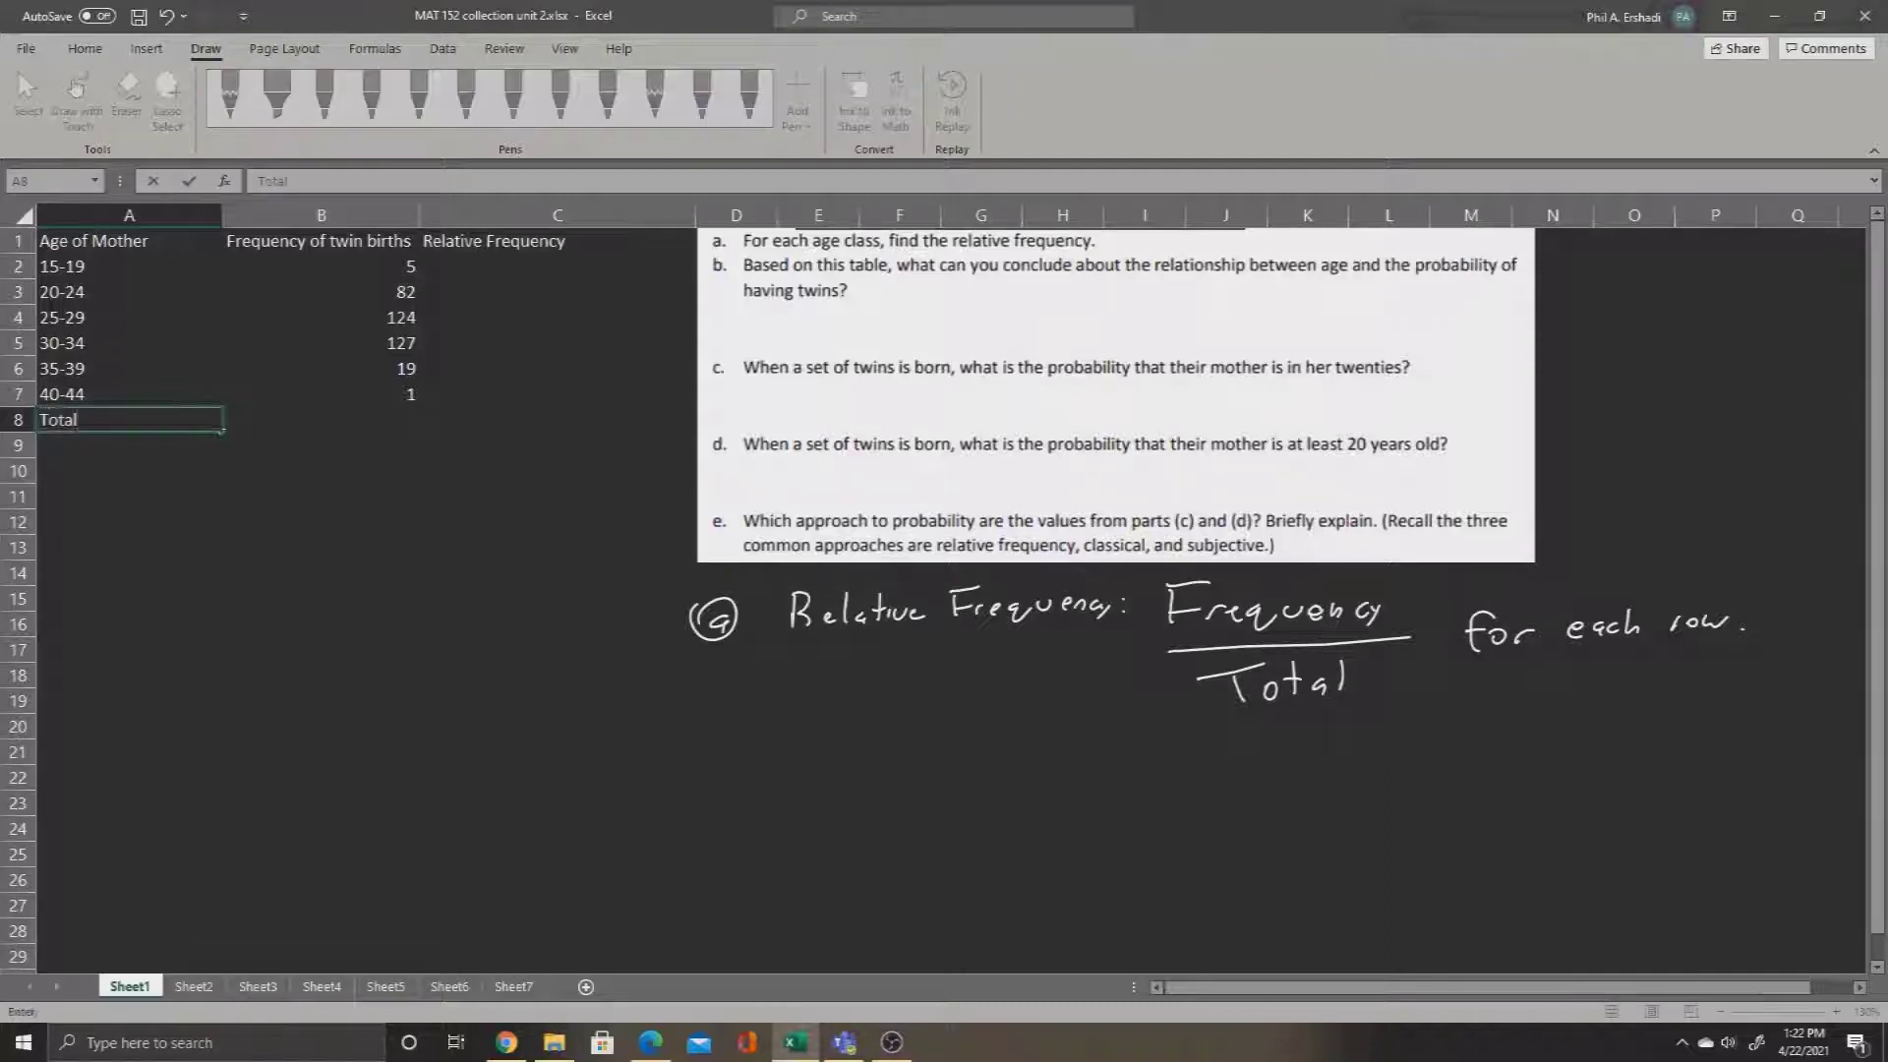
pyautogui.press('Tab')
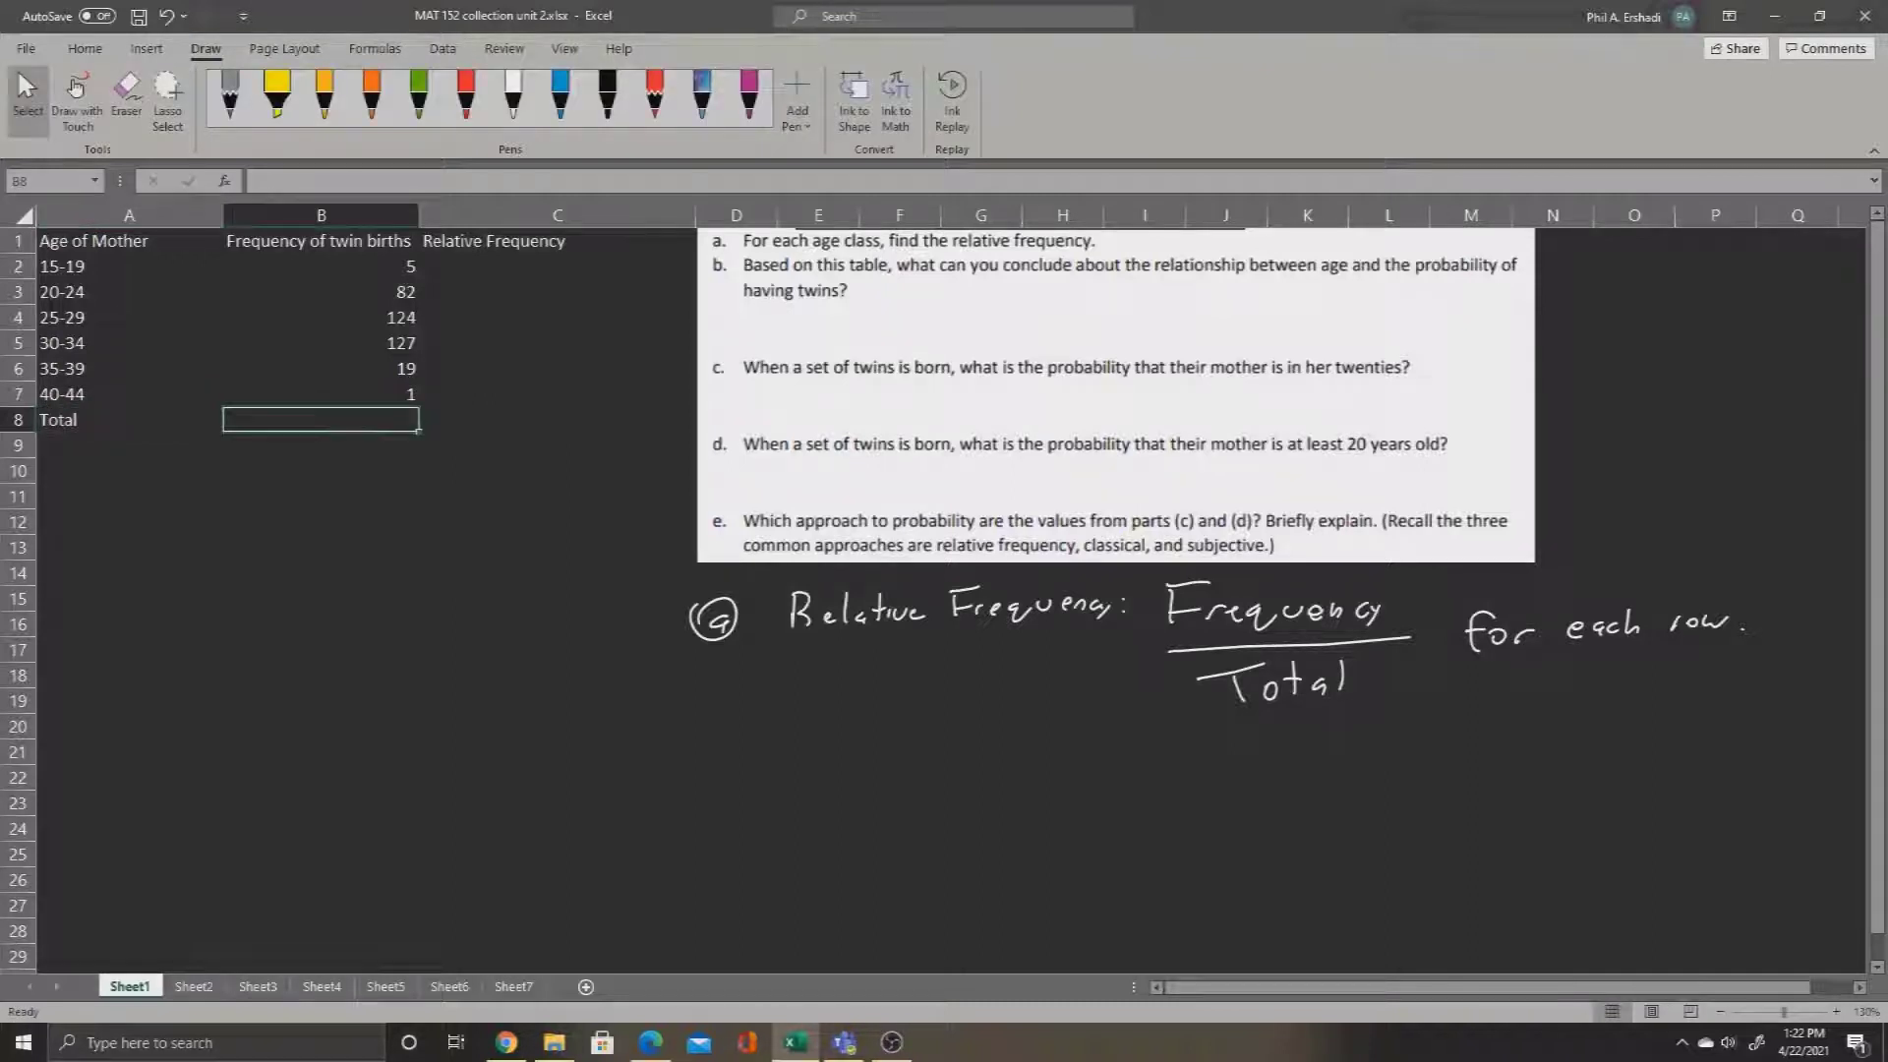
# Enter =SUM(B2:B7) in B8 to total the twin birth frequencies.
pyautogui.write('=sum*')
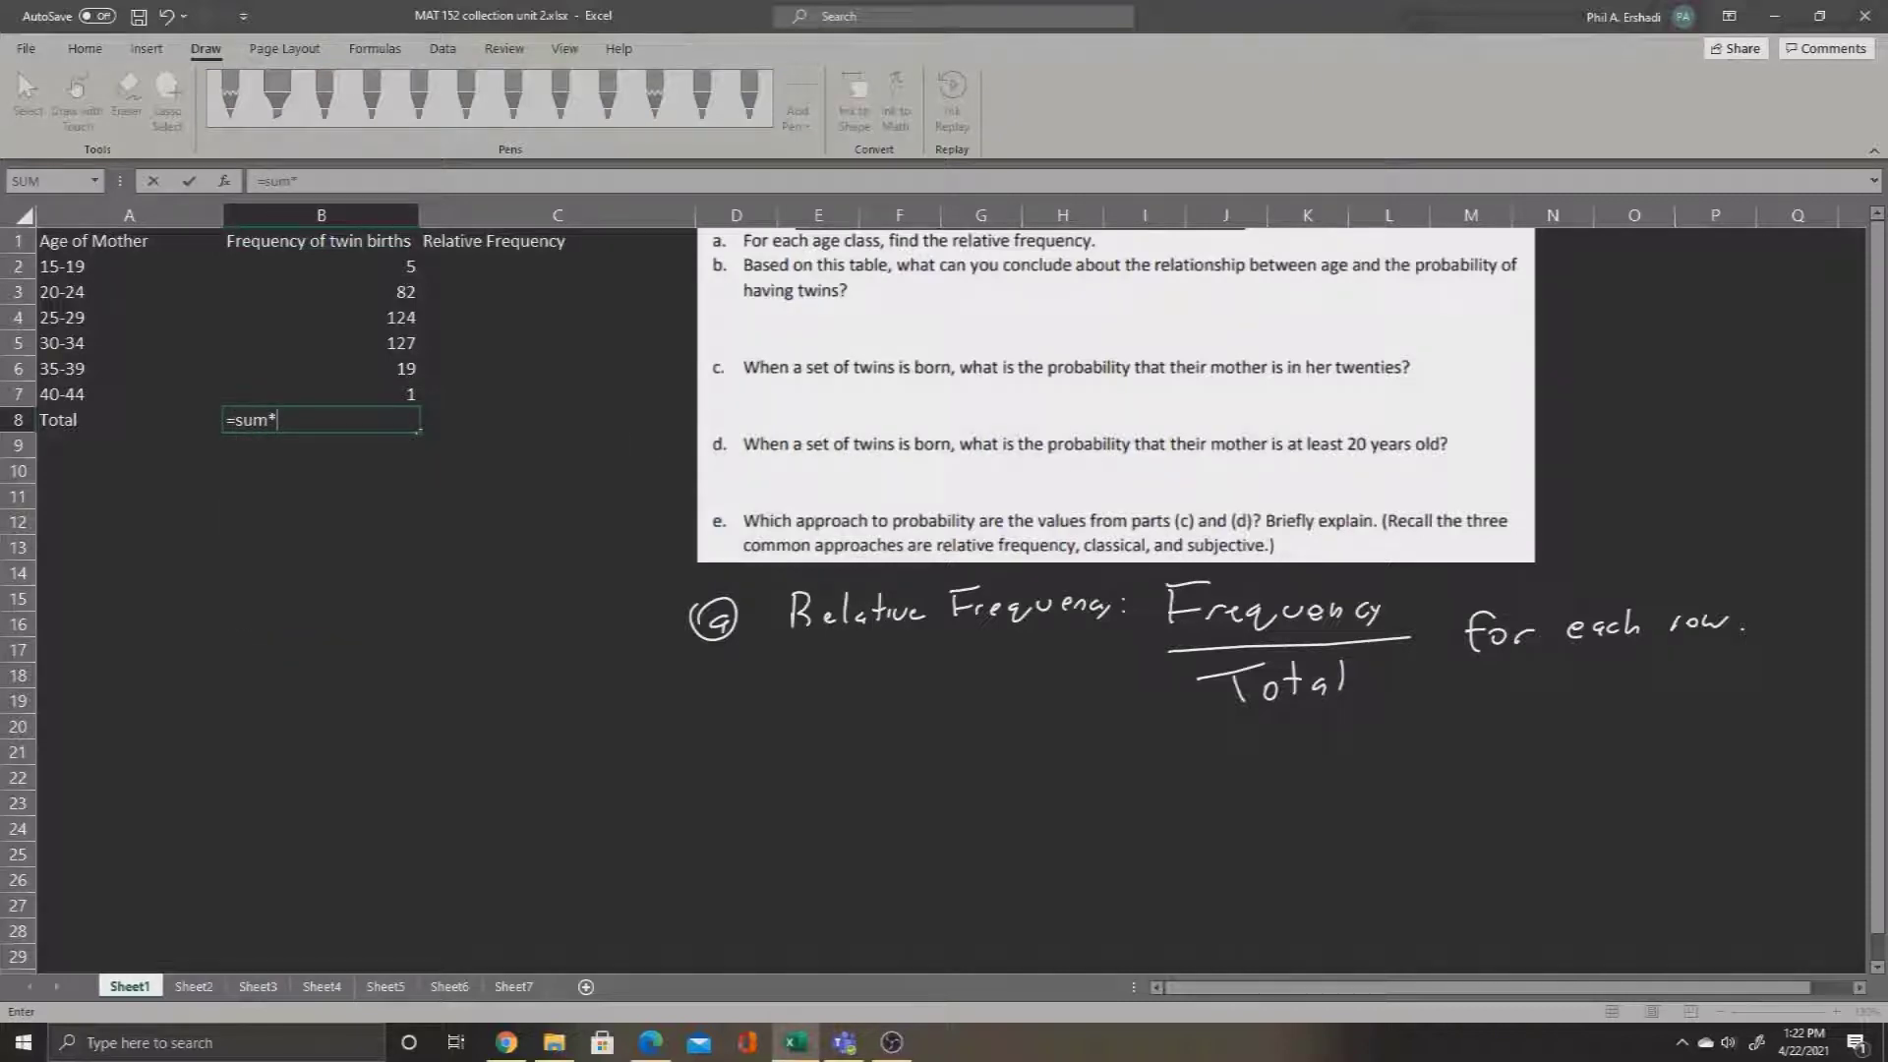
pyautogui.press('BackSpace')
pyautogui.write('(')
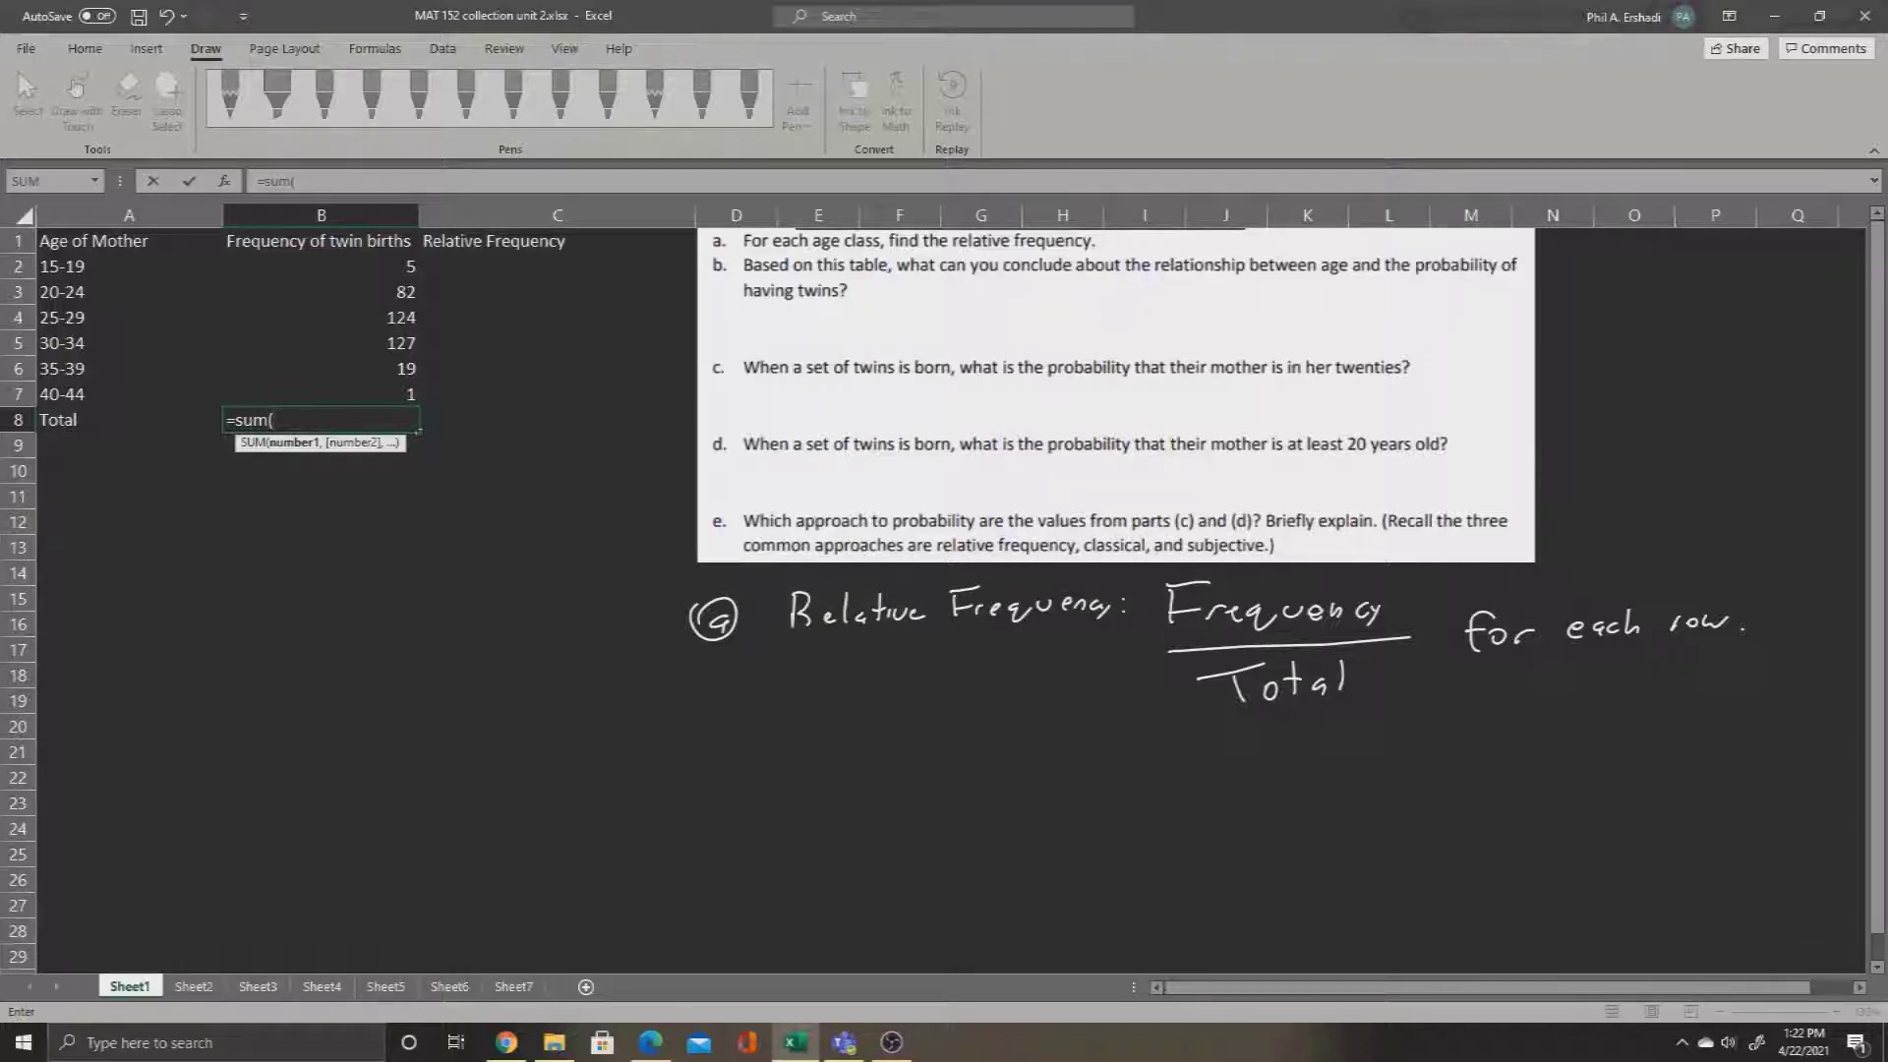
pyautogui.moveTo(321, 265); pyautogui.dragTo(320, 393)
pyautogui.click(321, 393)
pyautogui.click(321, 266)
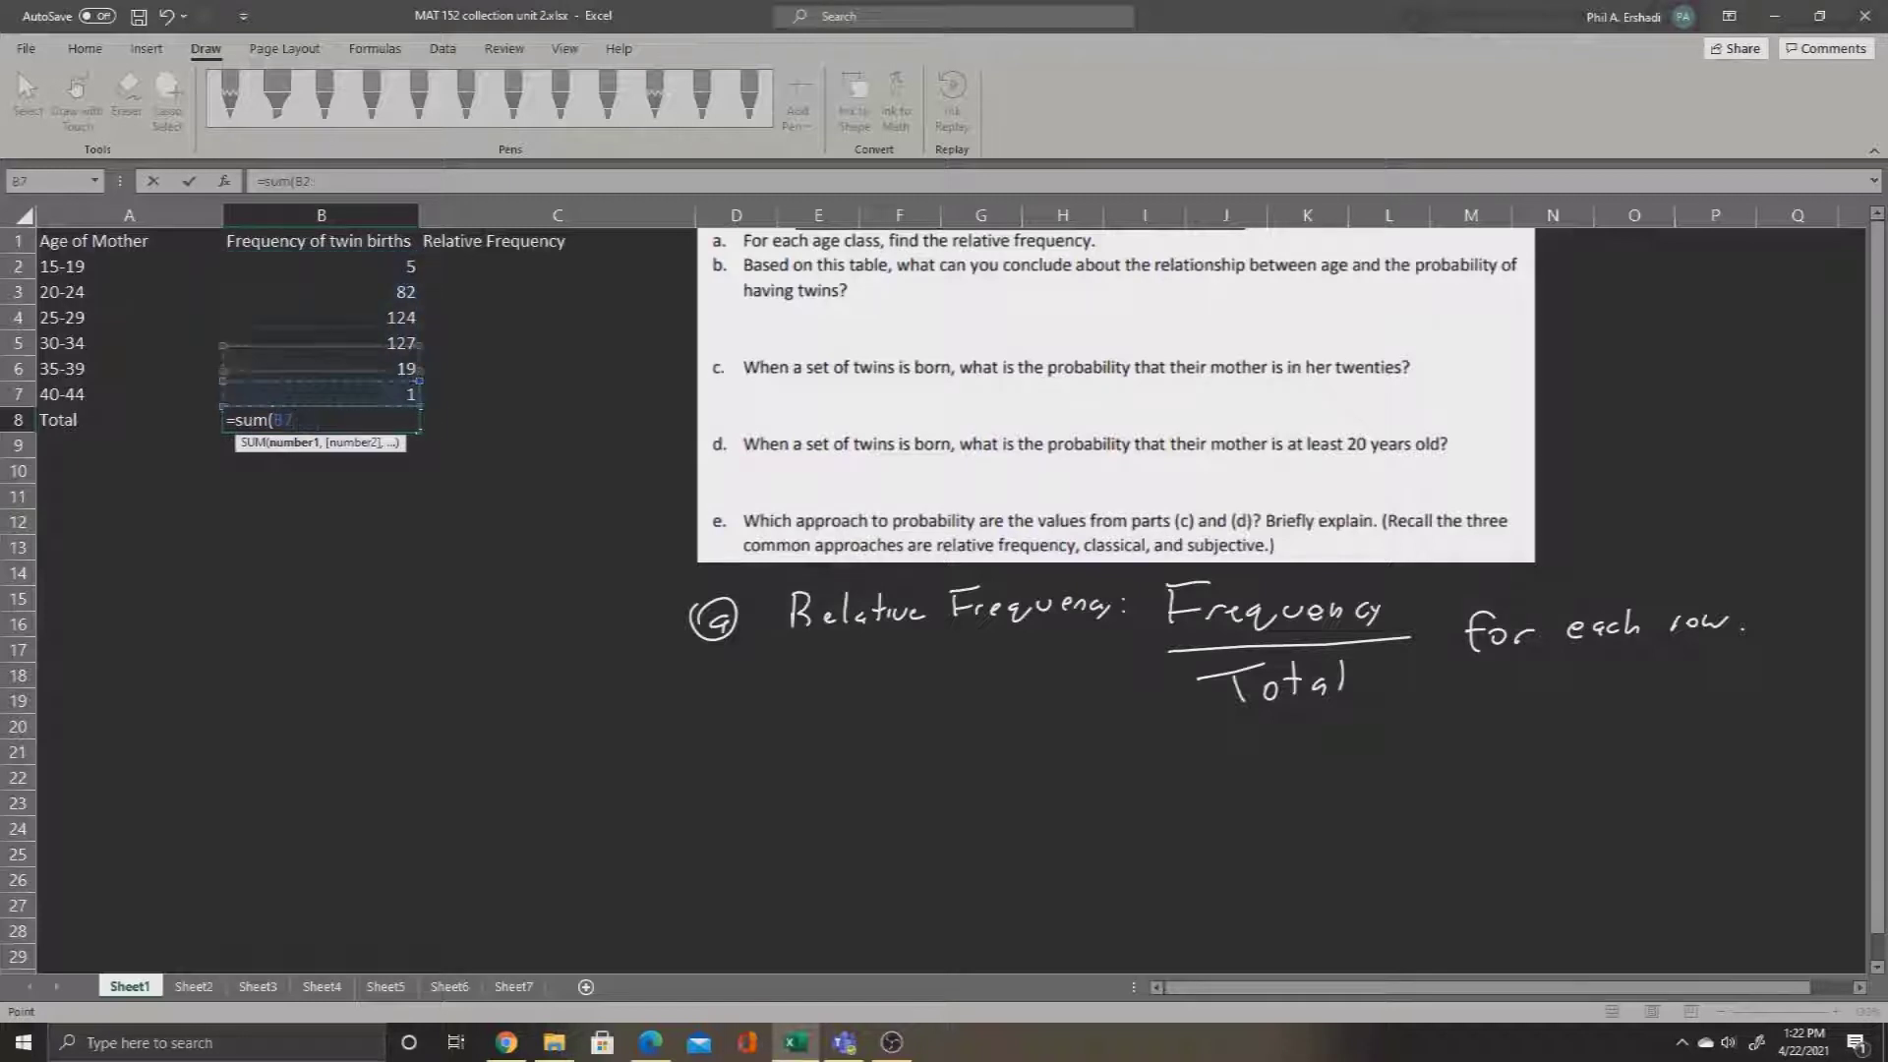
pyautogui.moveTo(320, 265); pyautogui.dragTo(320, 393)
pyautogui.click(321, 393)
pyautogui.moveTo(320, 265); pyautogui.dragTo(417, 397)
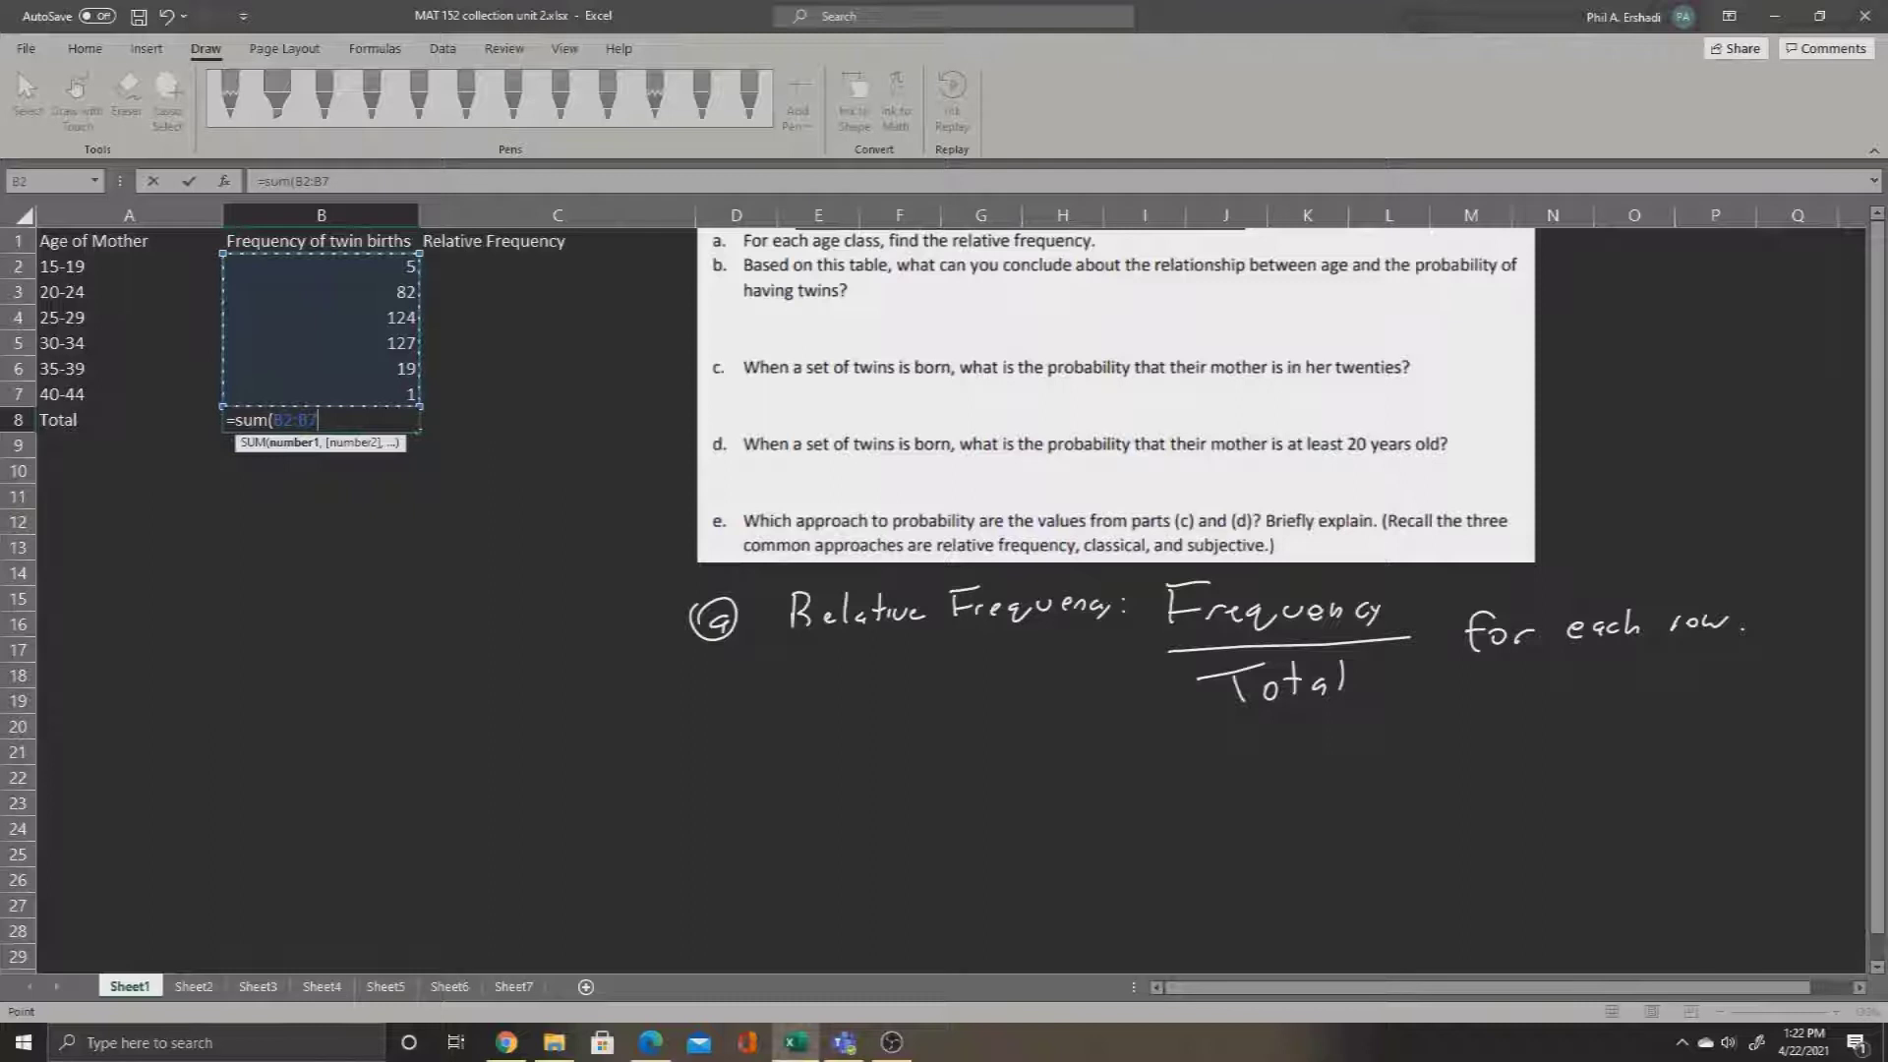
pyautogui.write(')')
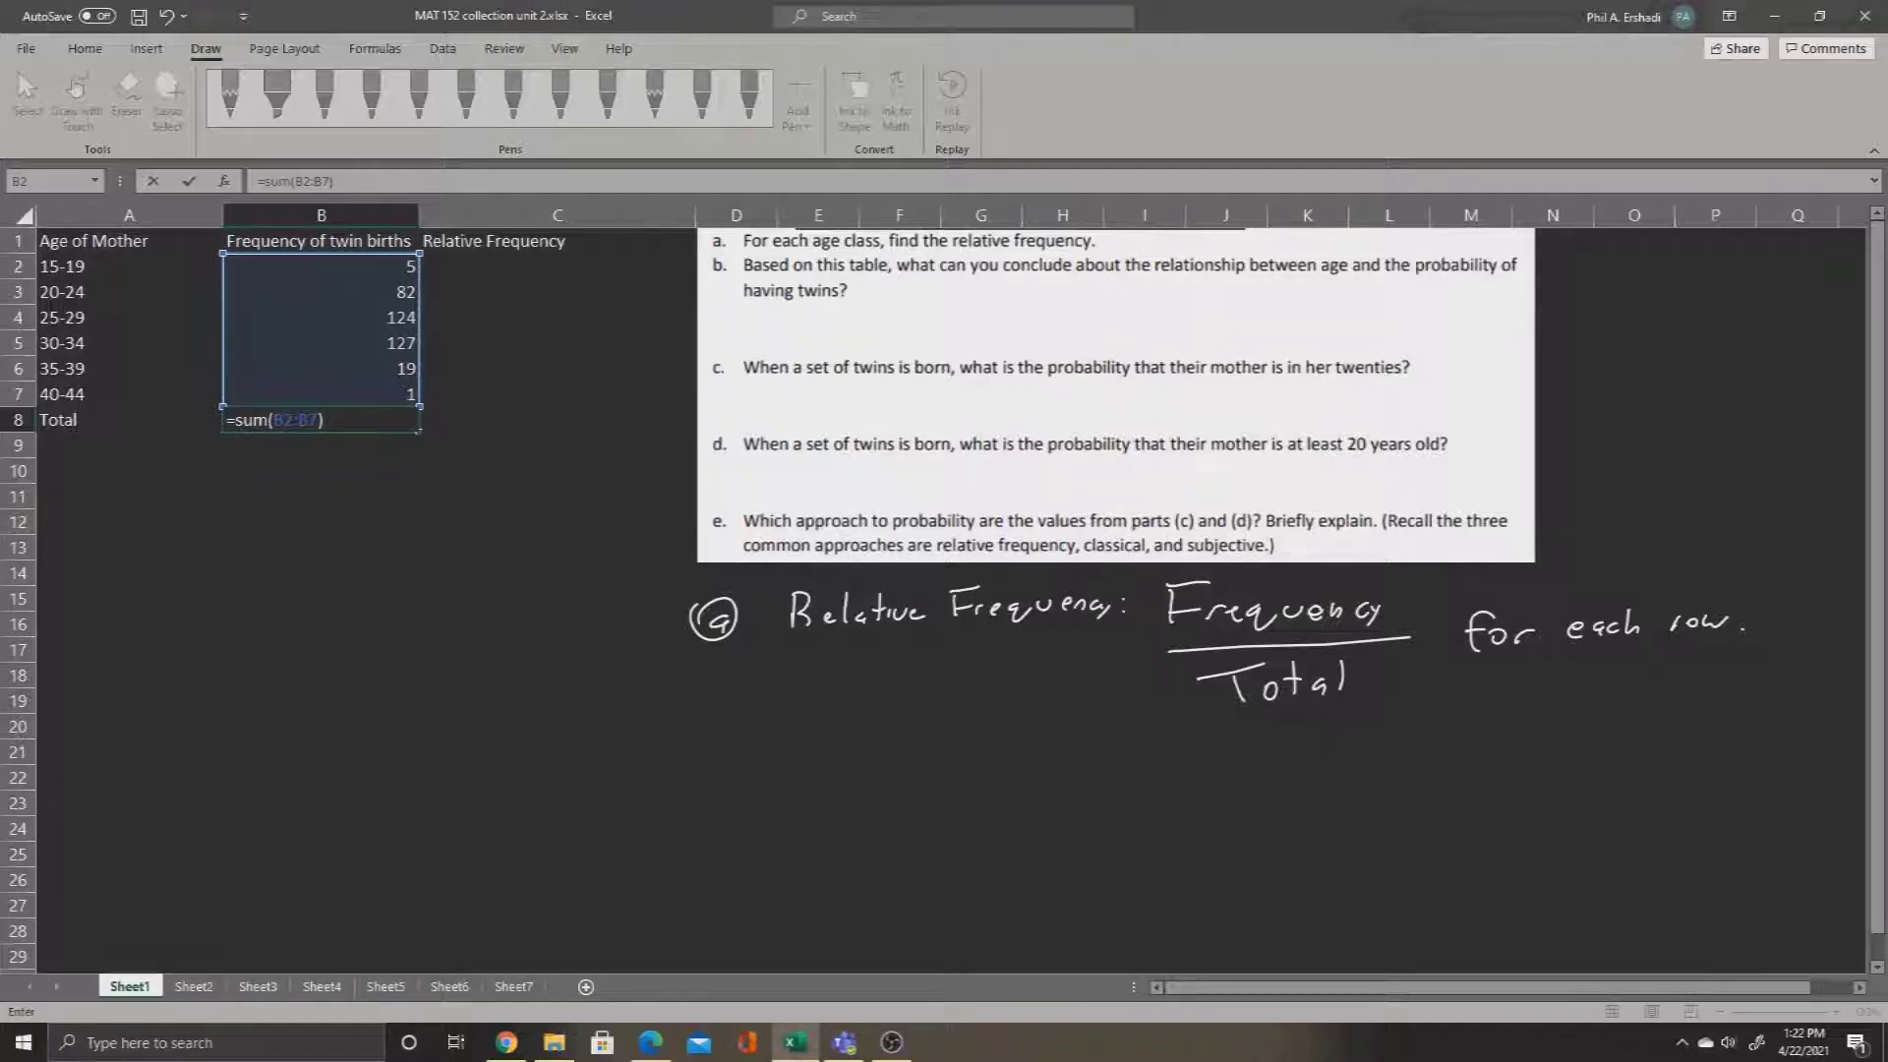
pyautogui.press('Return')
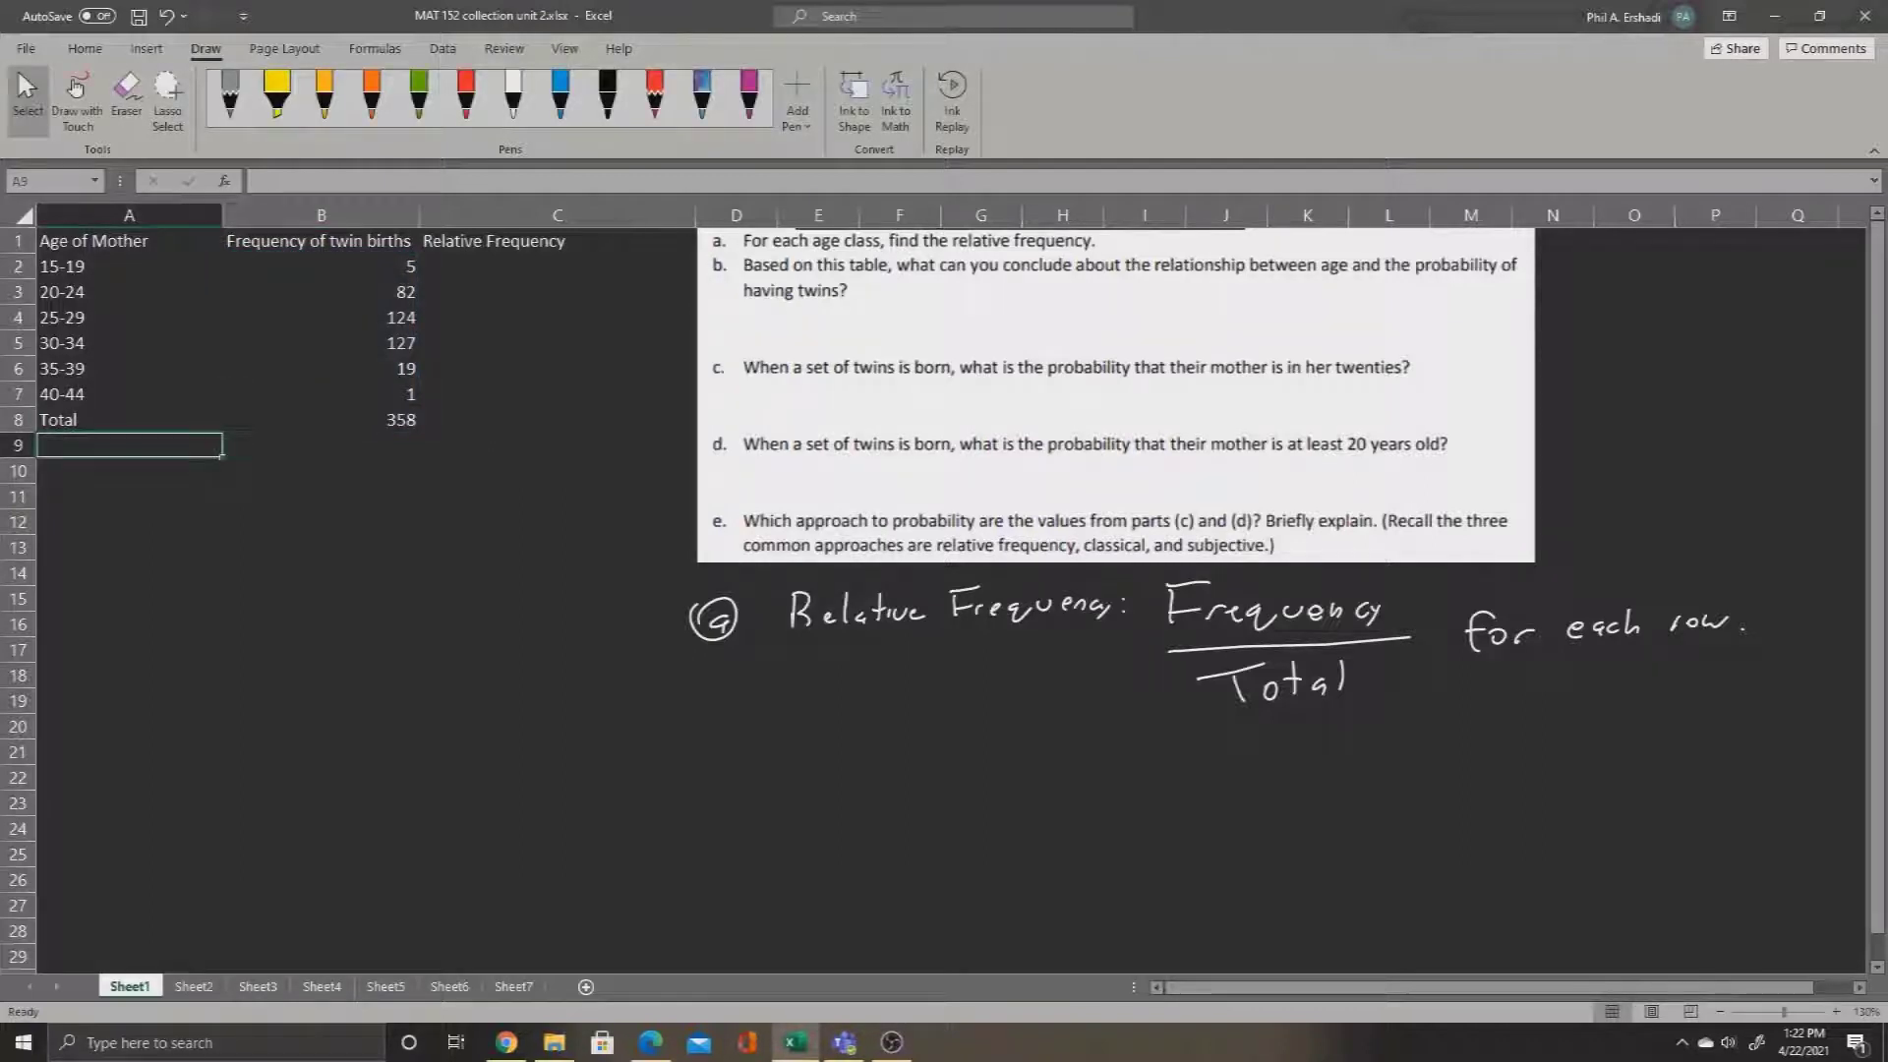
# Shade the total in cell B8 with a dark gold fill.
pyautogui.click(320, 419)
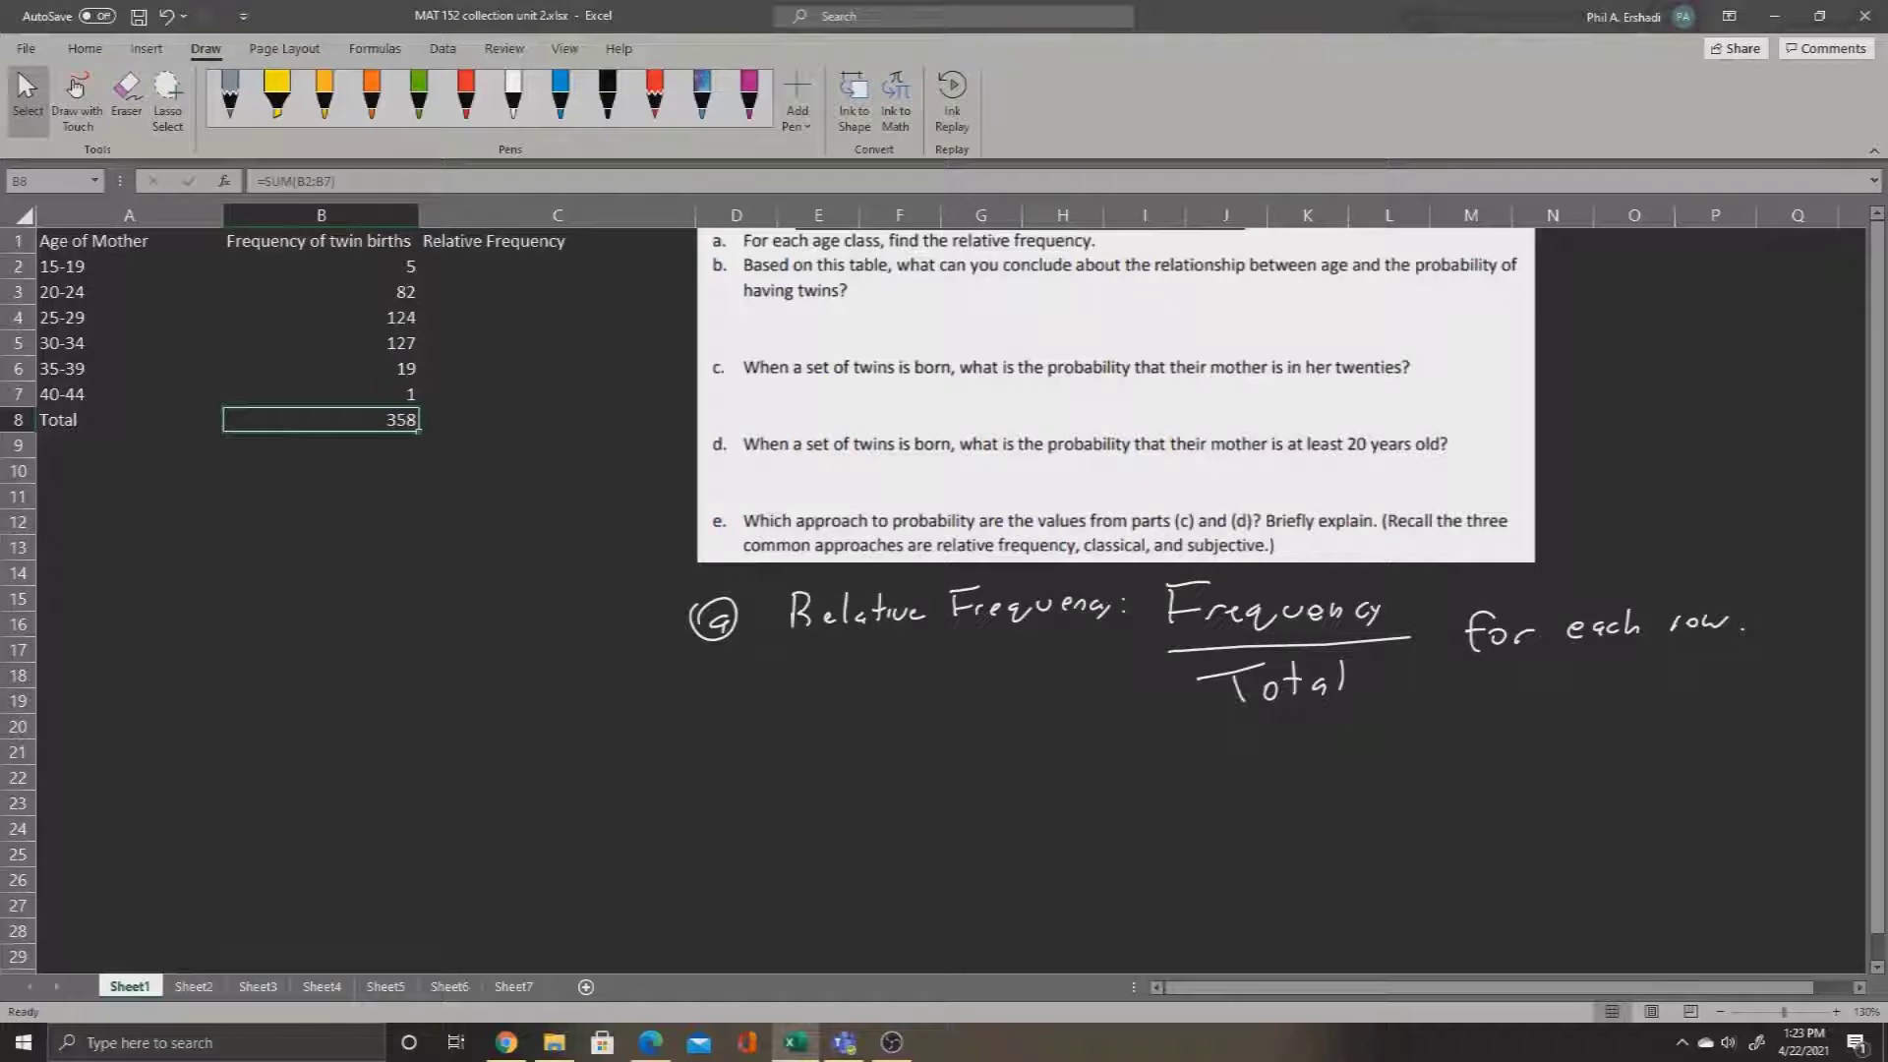
pyautogui.click(85, 48)
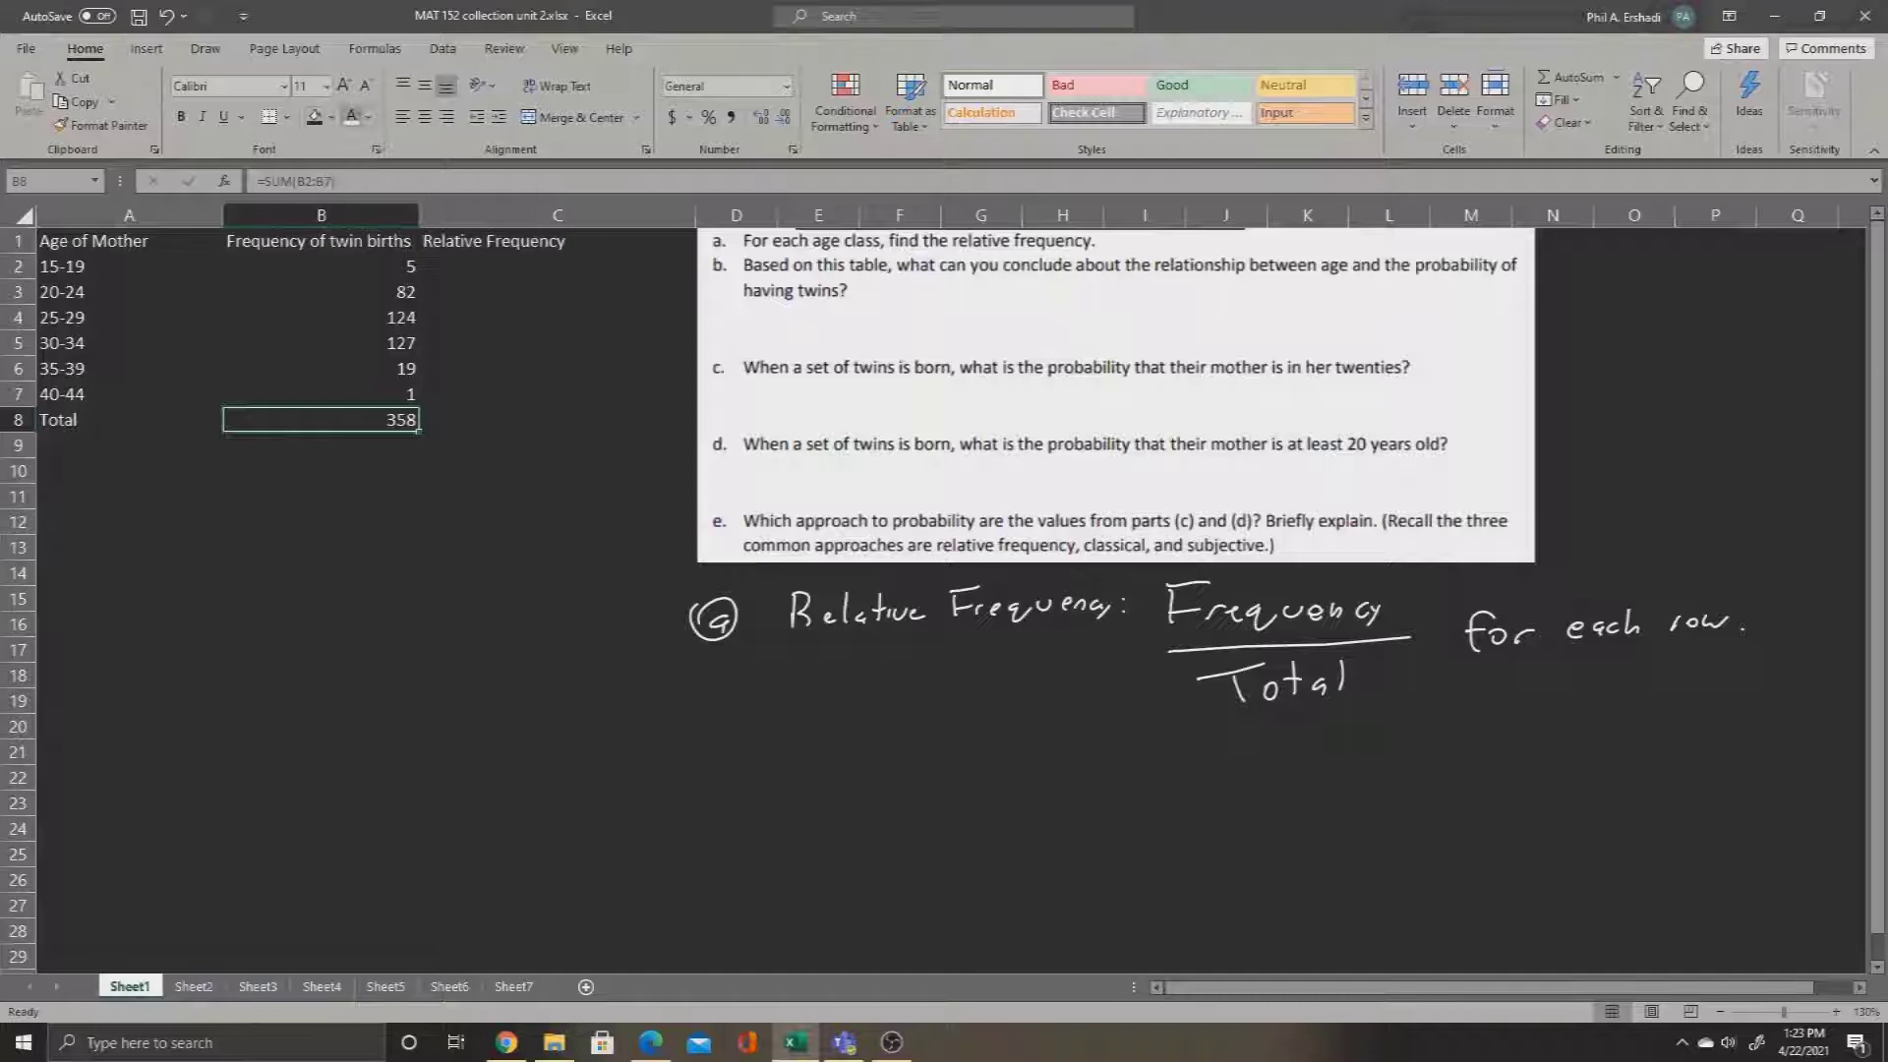
pyautogui.click(332, 116)
pyautogui.click(449, 243)
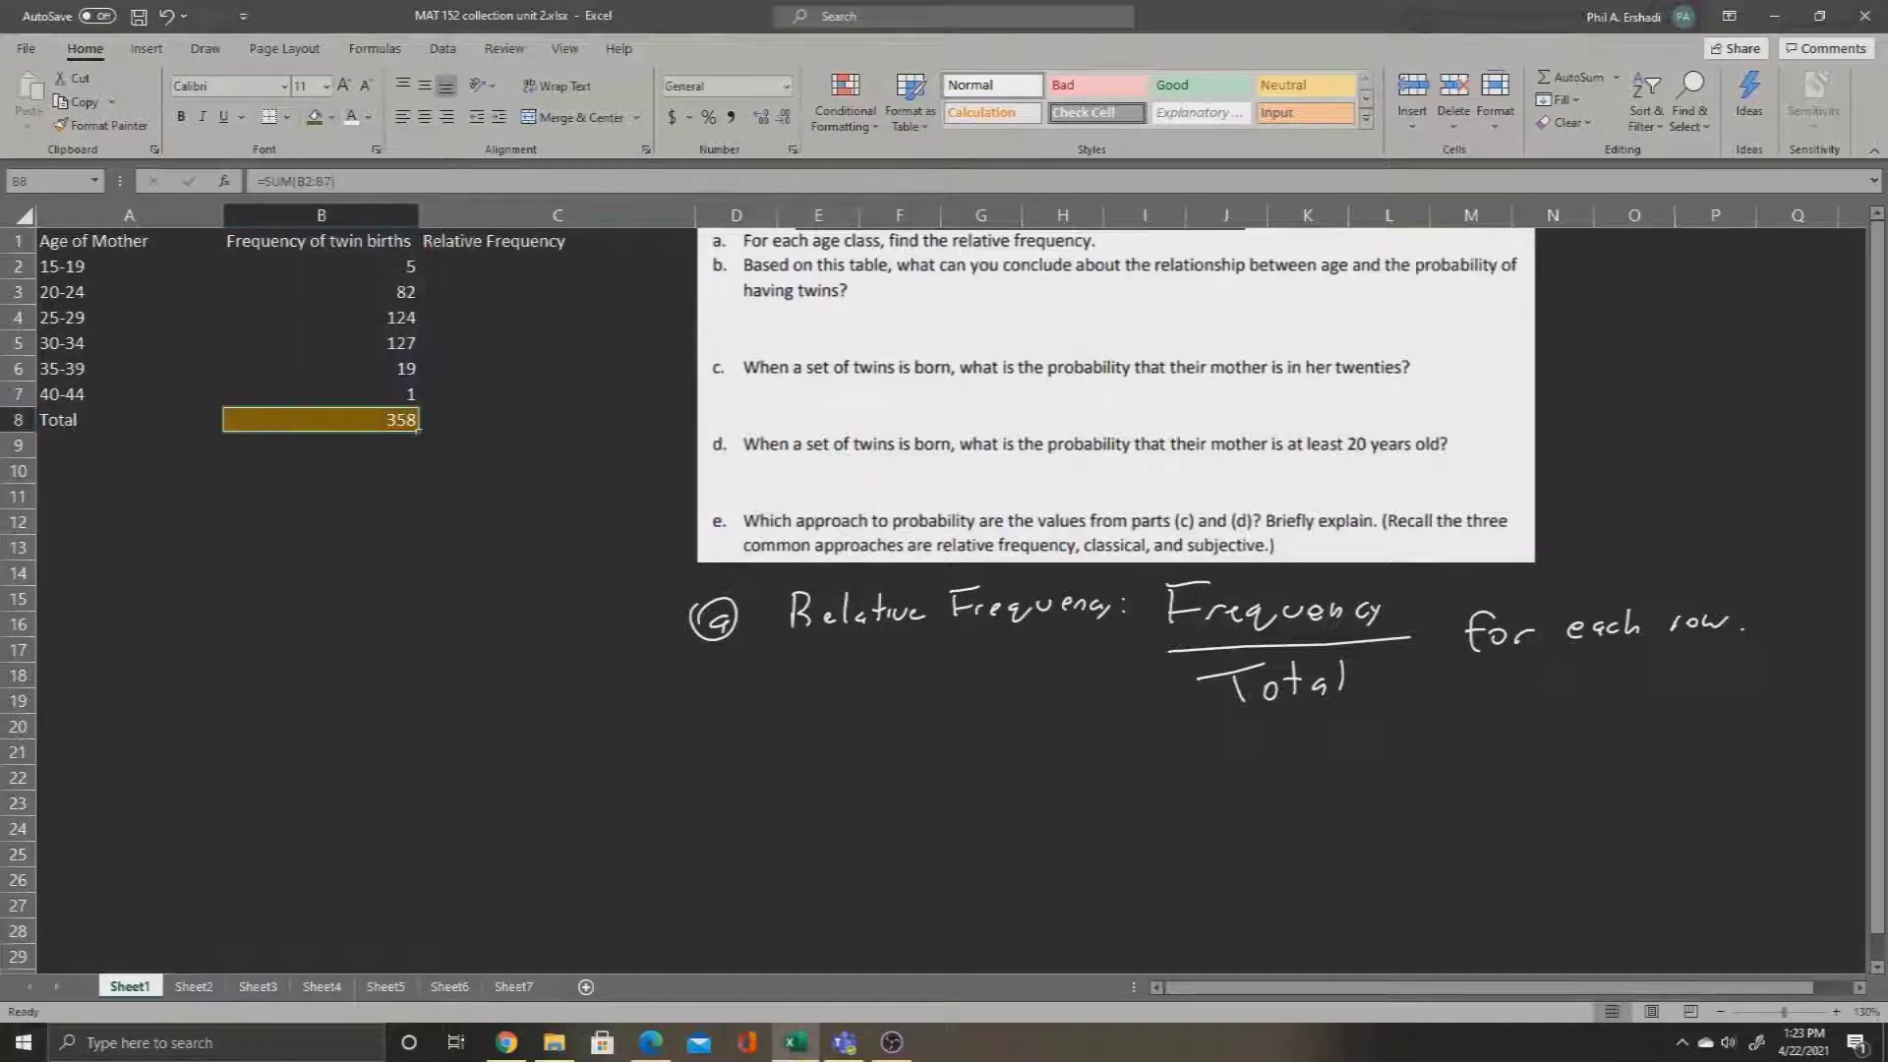
# In red ink, box the fraction's "Total" and write "Constant - press F4 for this." beside it, underlining "Constant".
pyautogui.click(206, 48)
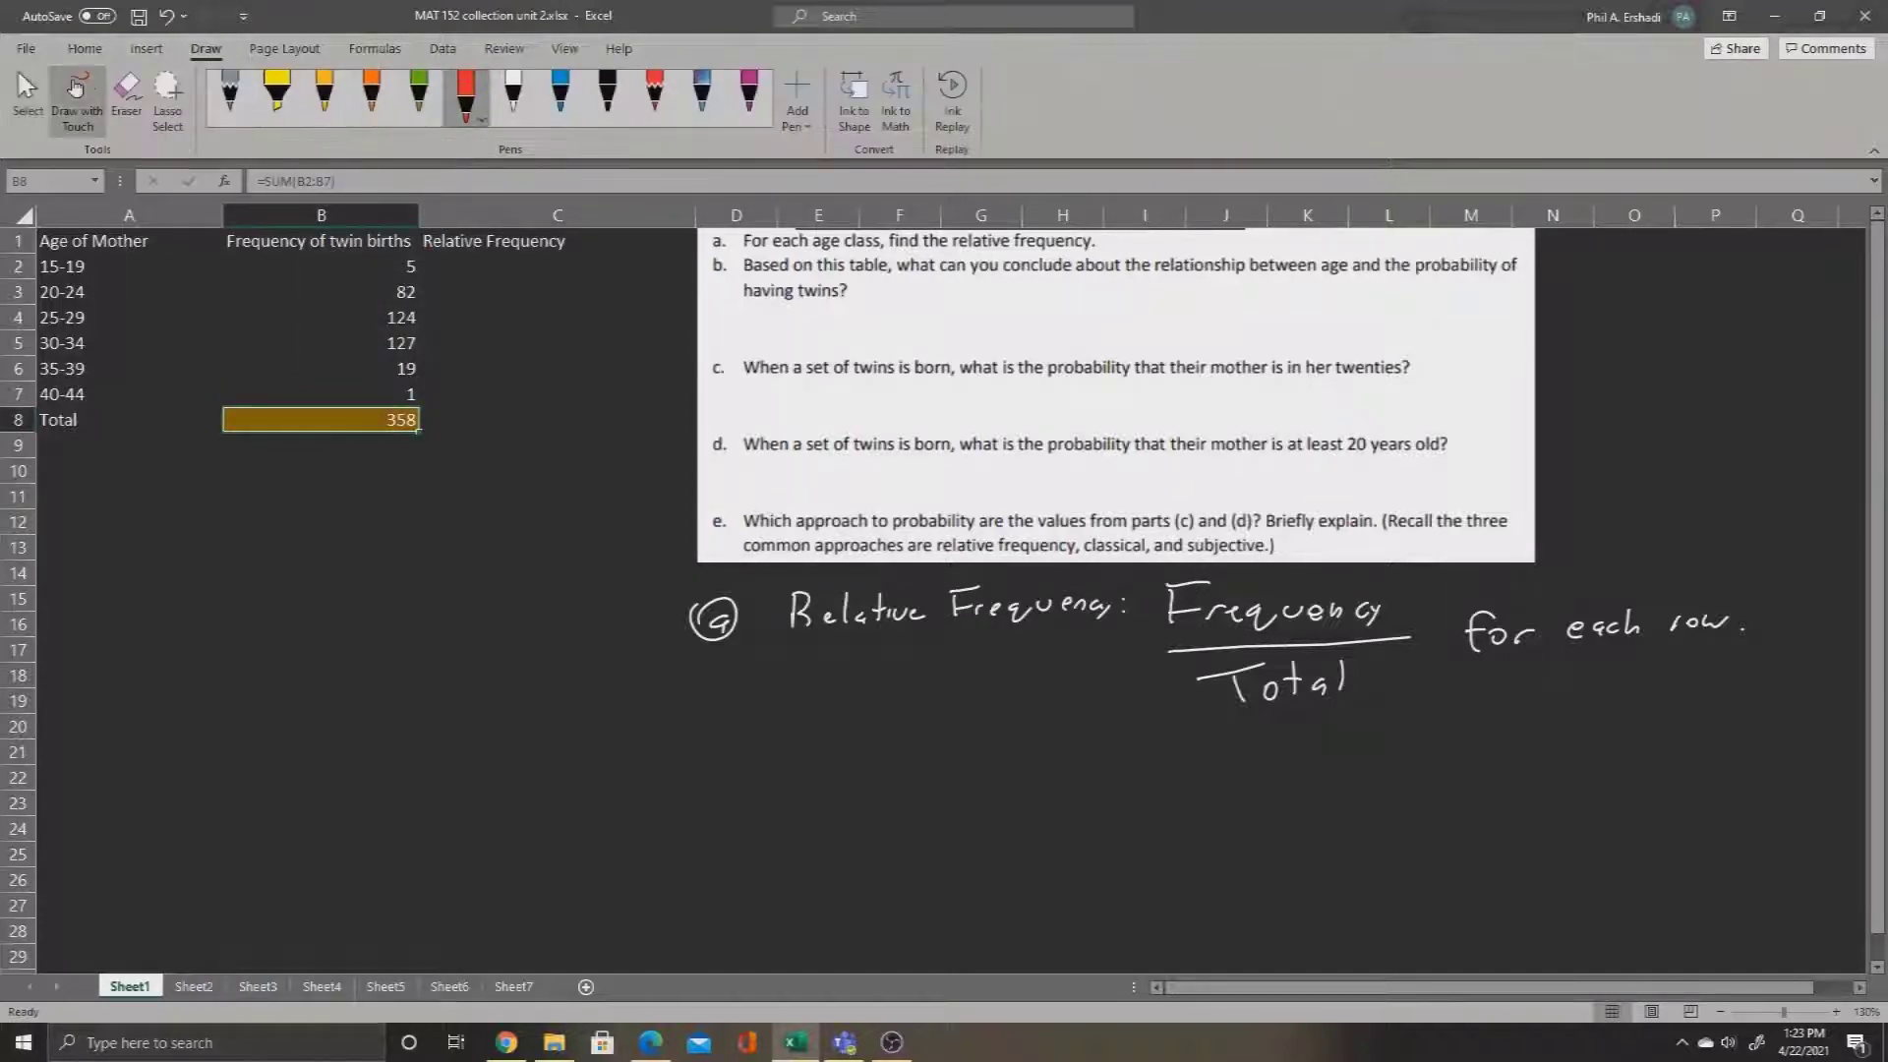
pyautogui.moveTo(1207, 729)
pyautogui.mouseDown()
pyautogui.moveTo(1381, 718)
pyautogui.moveTo(1414, 738)
pyautogui.mouseUp()
pyautogui.moveTo(1440, 715); pyautogui.dragTo(1443, 715)
pyautogui.moveTo(1457, 722); pyautogui.dragTo(1483, 736)
pyautogui.moveTo(1508, 699); pyautogui.dragTo(1514, 737)
pyautogui.moveTo(1533, 722); pyautogui.dragTo(1576, 730)
pyautogui.moveTo(1566, 716); pyautogui.dragTo(1587, 711)
pyautogui.moveTo(1432, 758); pyautogui.dragTo(1575, 749)
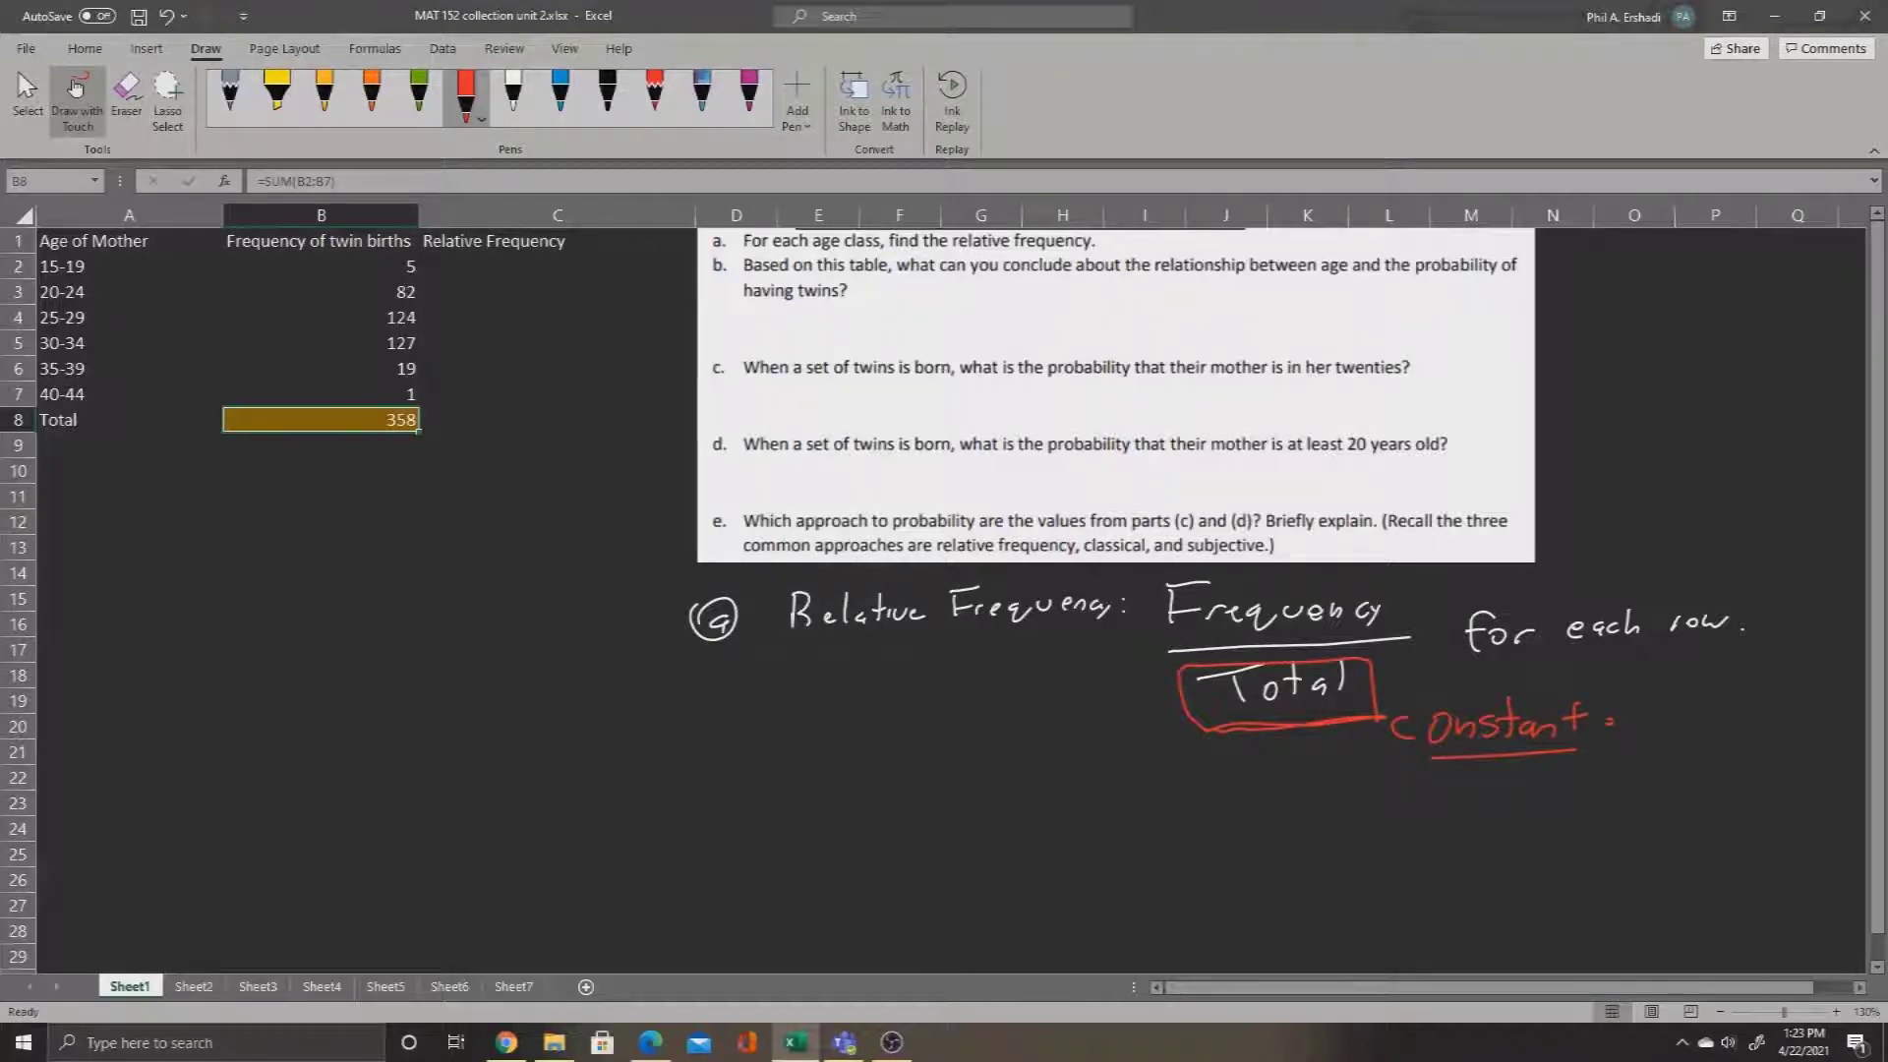
pyautogui.moveTo(1634, 732)
pyautogui.mouseDown()
pyautogui.moveTo(1805, 700)
pyautogui.moveTo(1735, 749)
pyautogui.moveTo(1811, 765)
pyautogui.mouseUp()
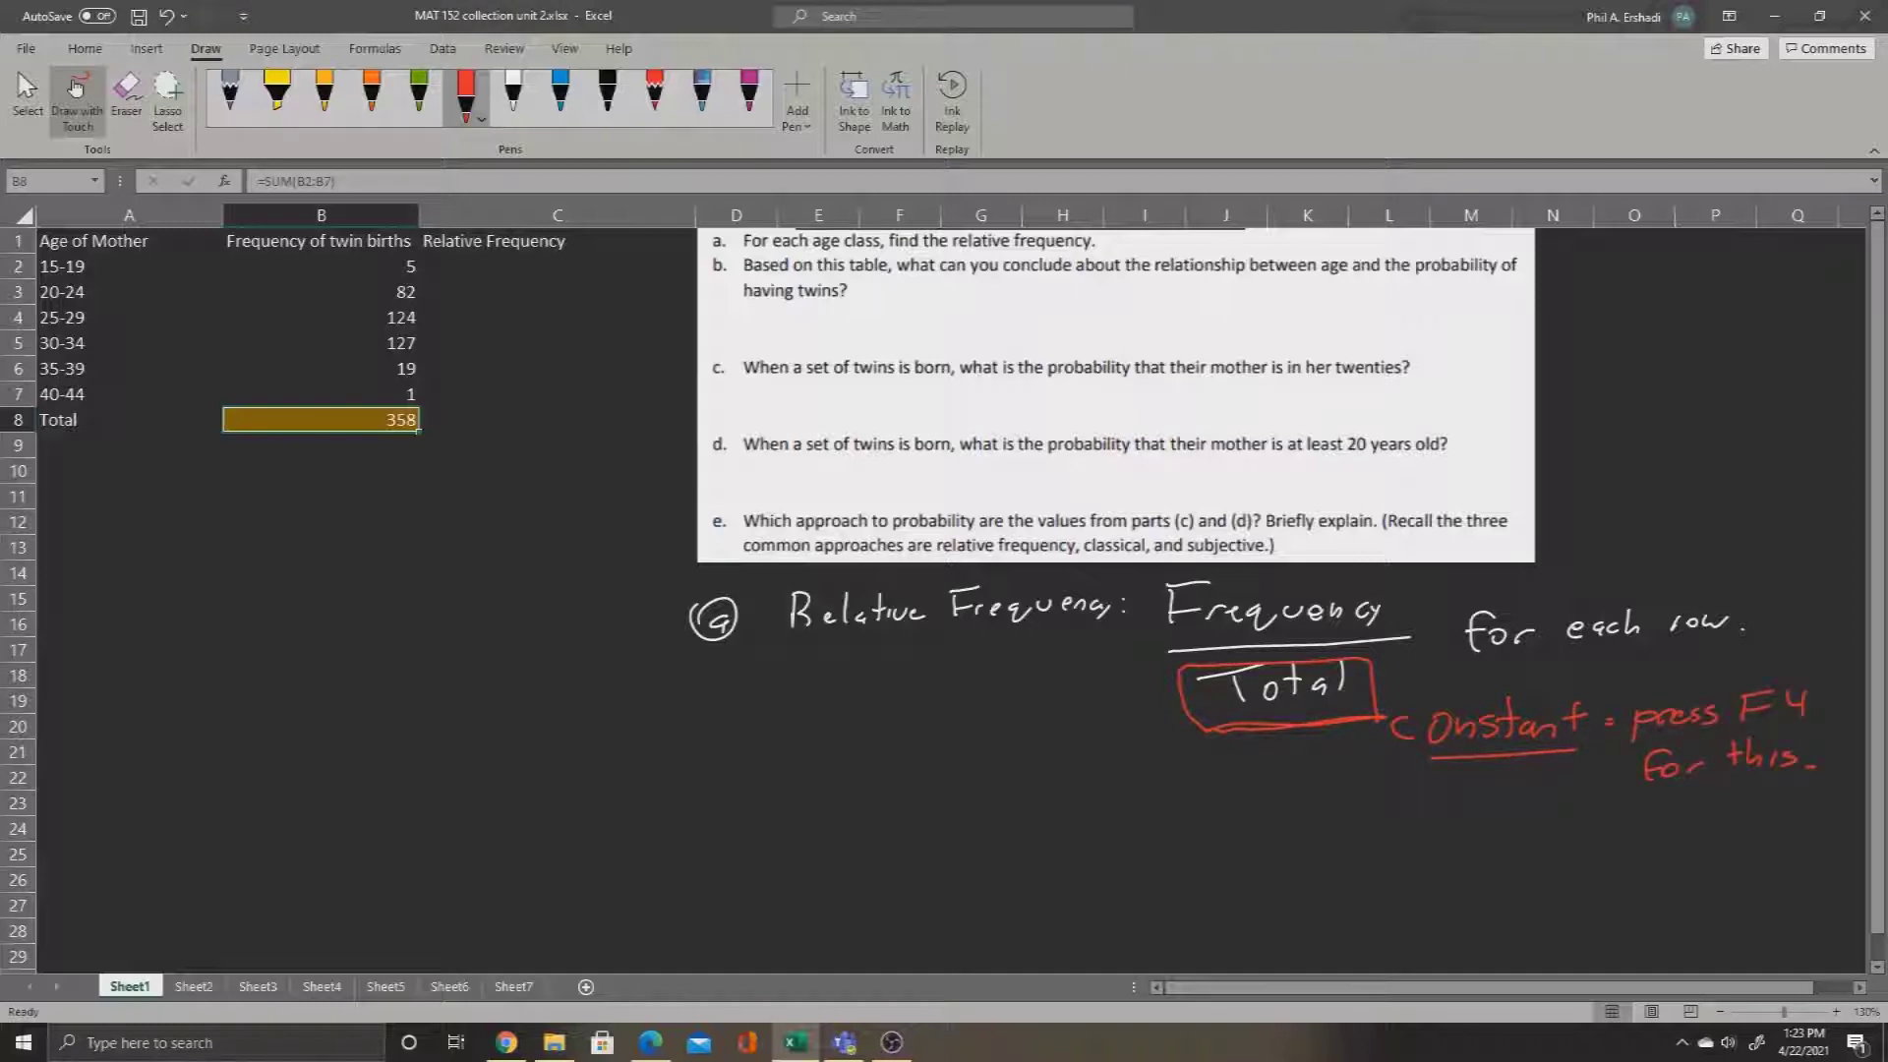
# Enter =B2/$B$8 in C2 as the relative frequency for ages 15-19, with an absolute reference to the total.
pyautogui.click(27, 99)
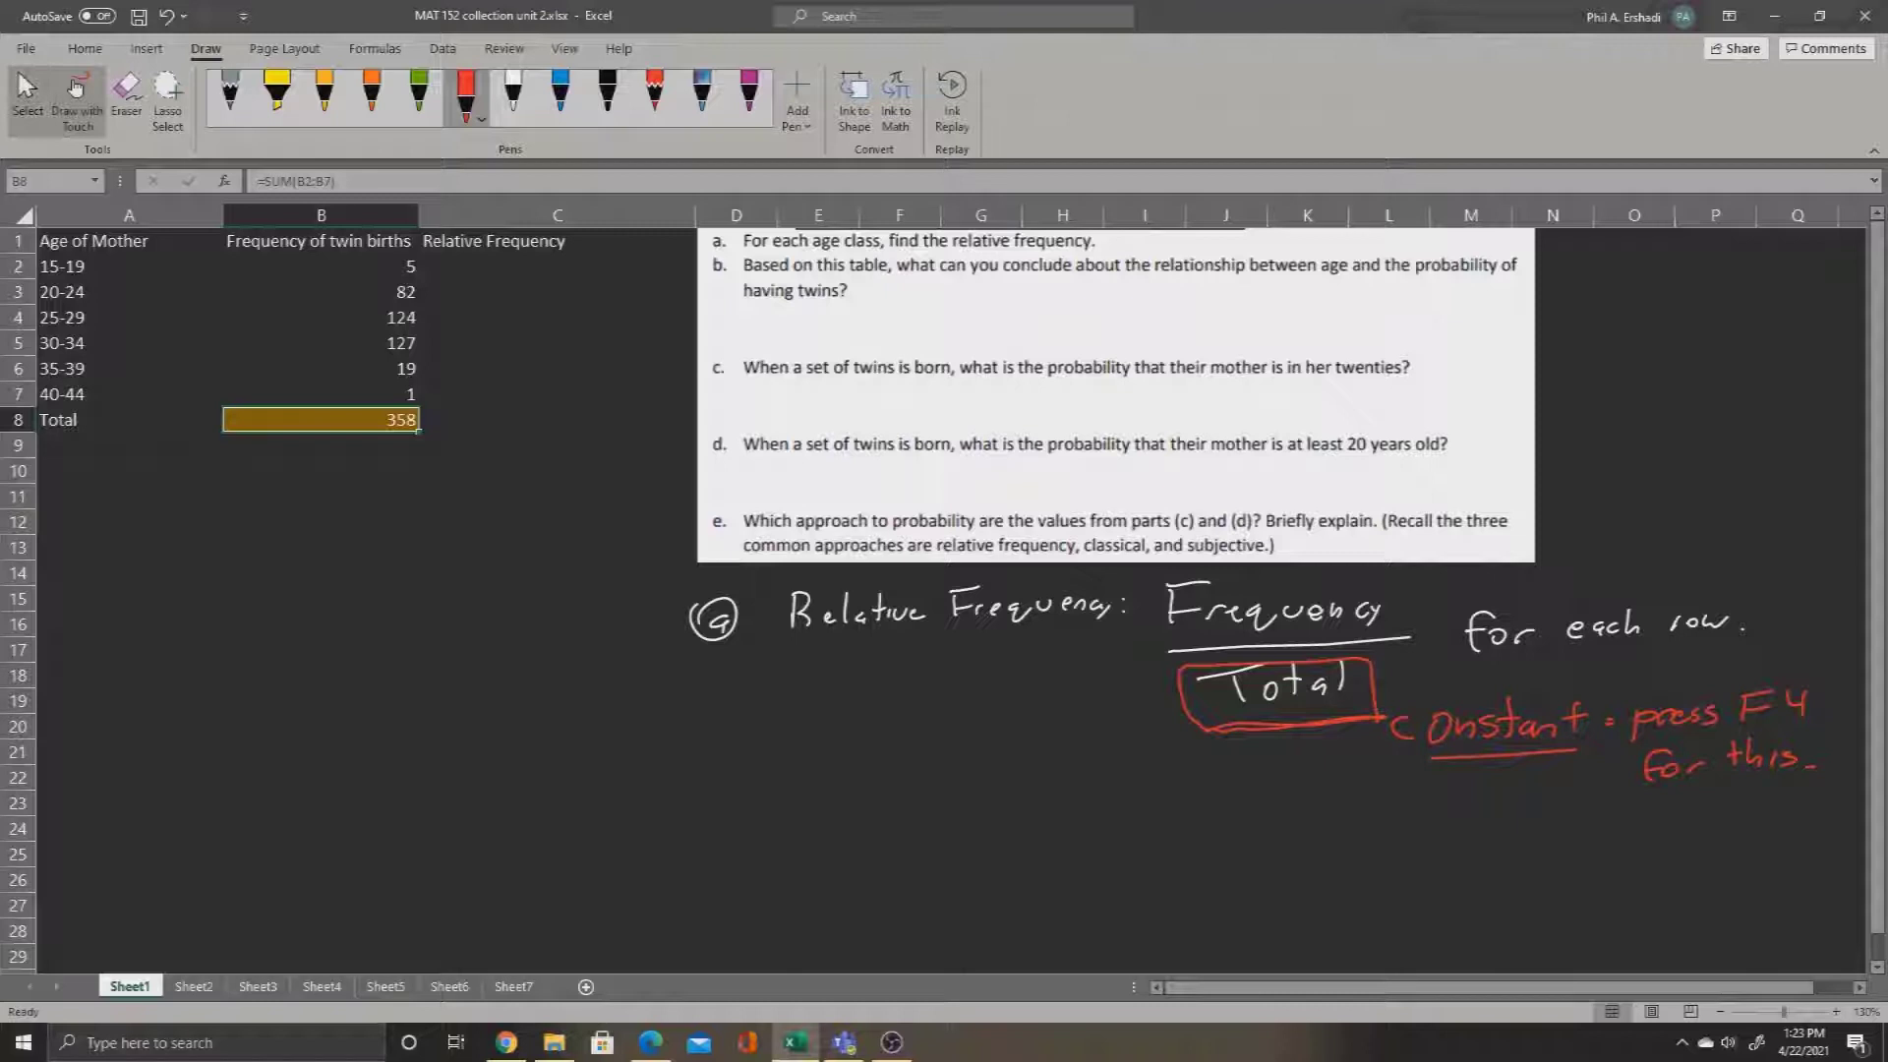
pyautogui.click(556, 265)
pyautogui.write('=')
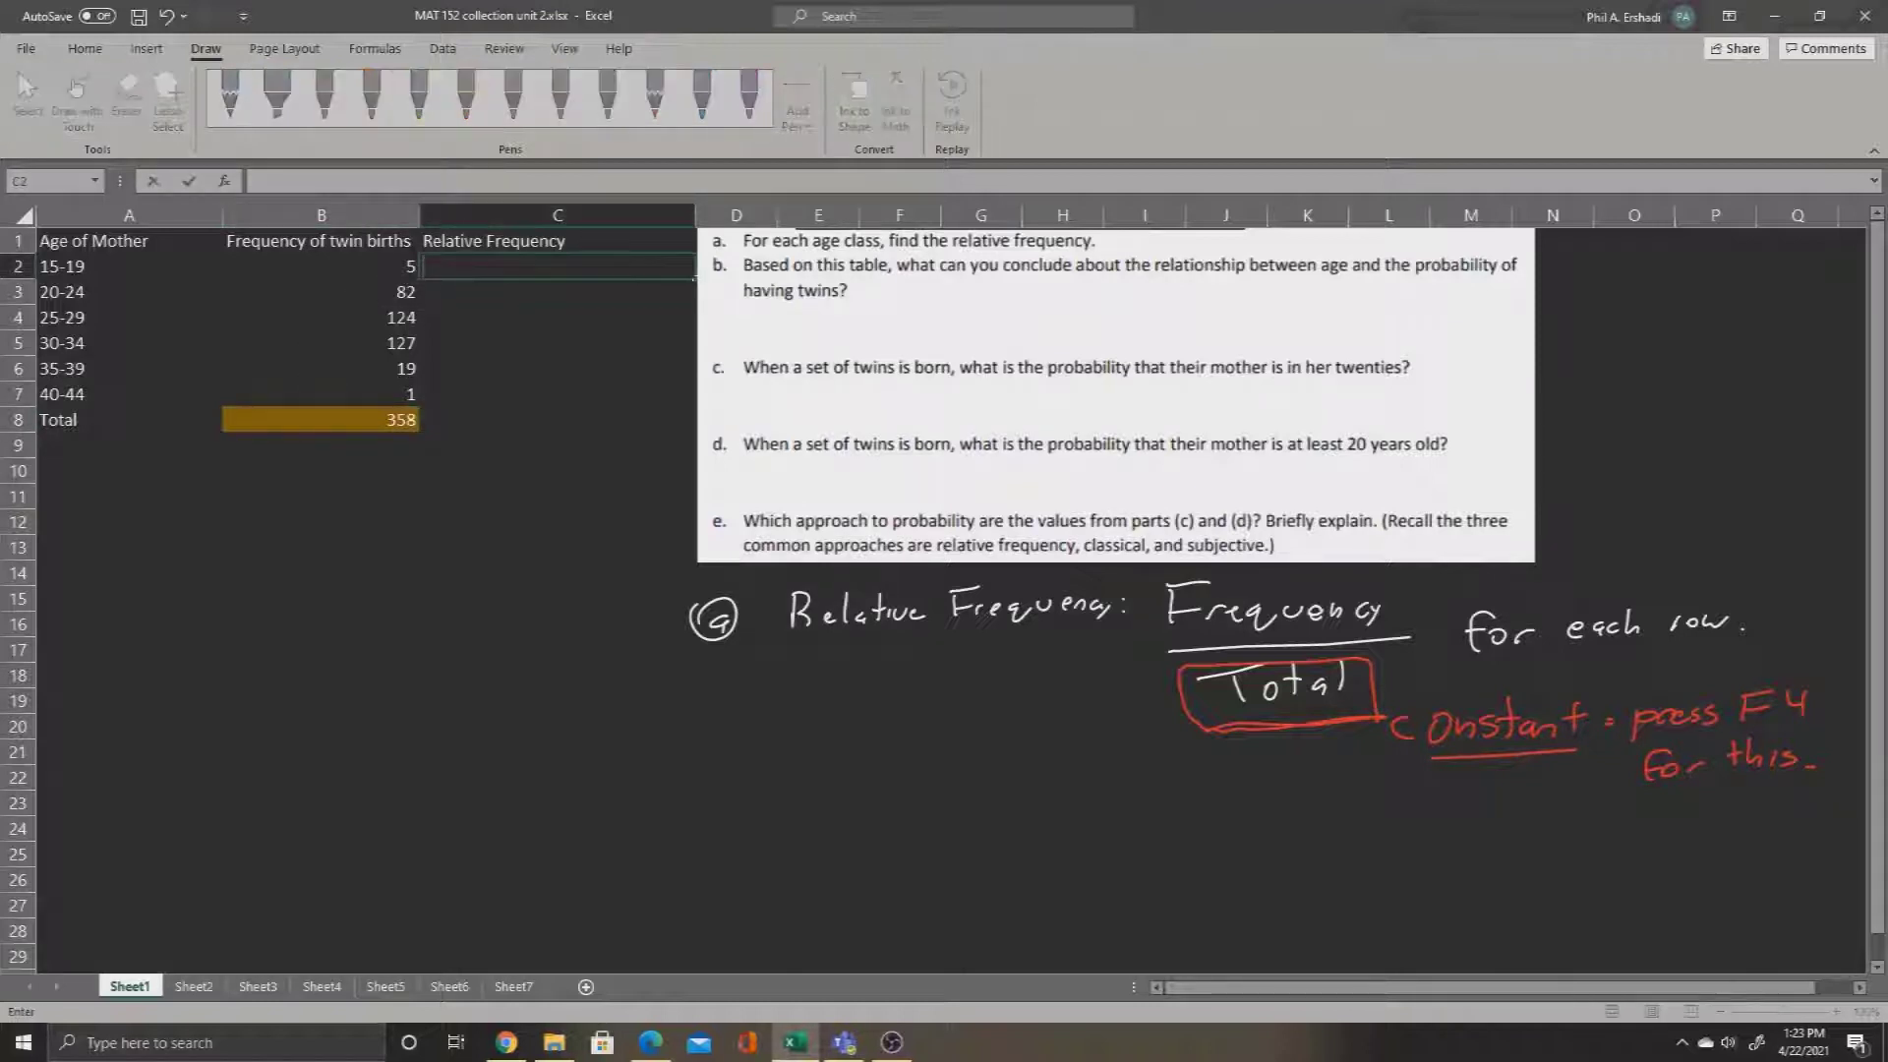
pyautogui.press('Left')
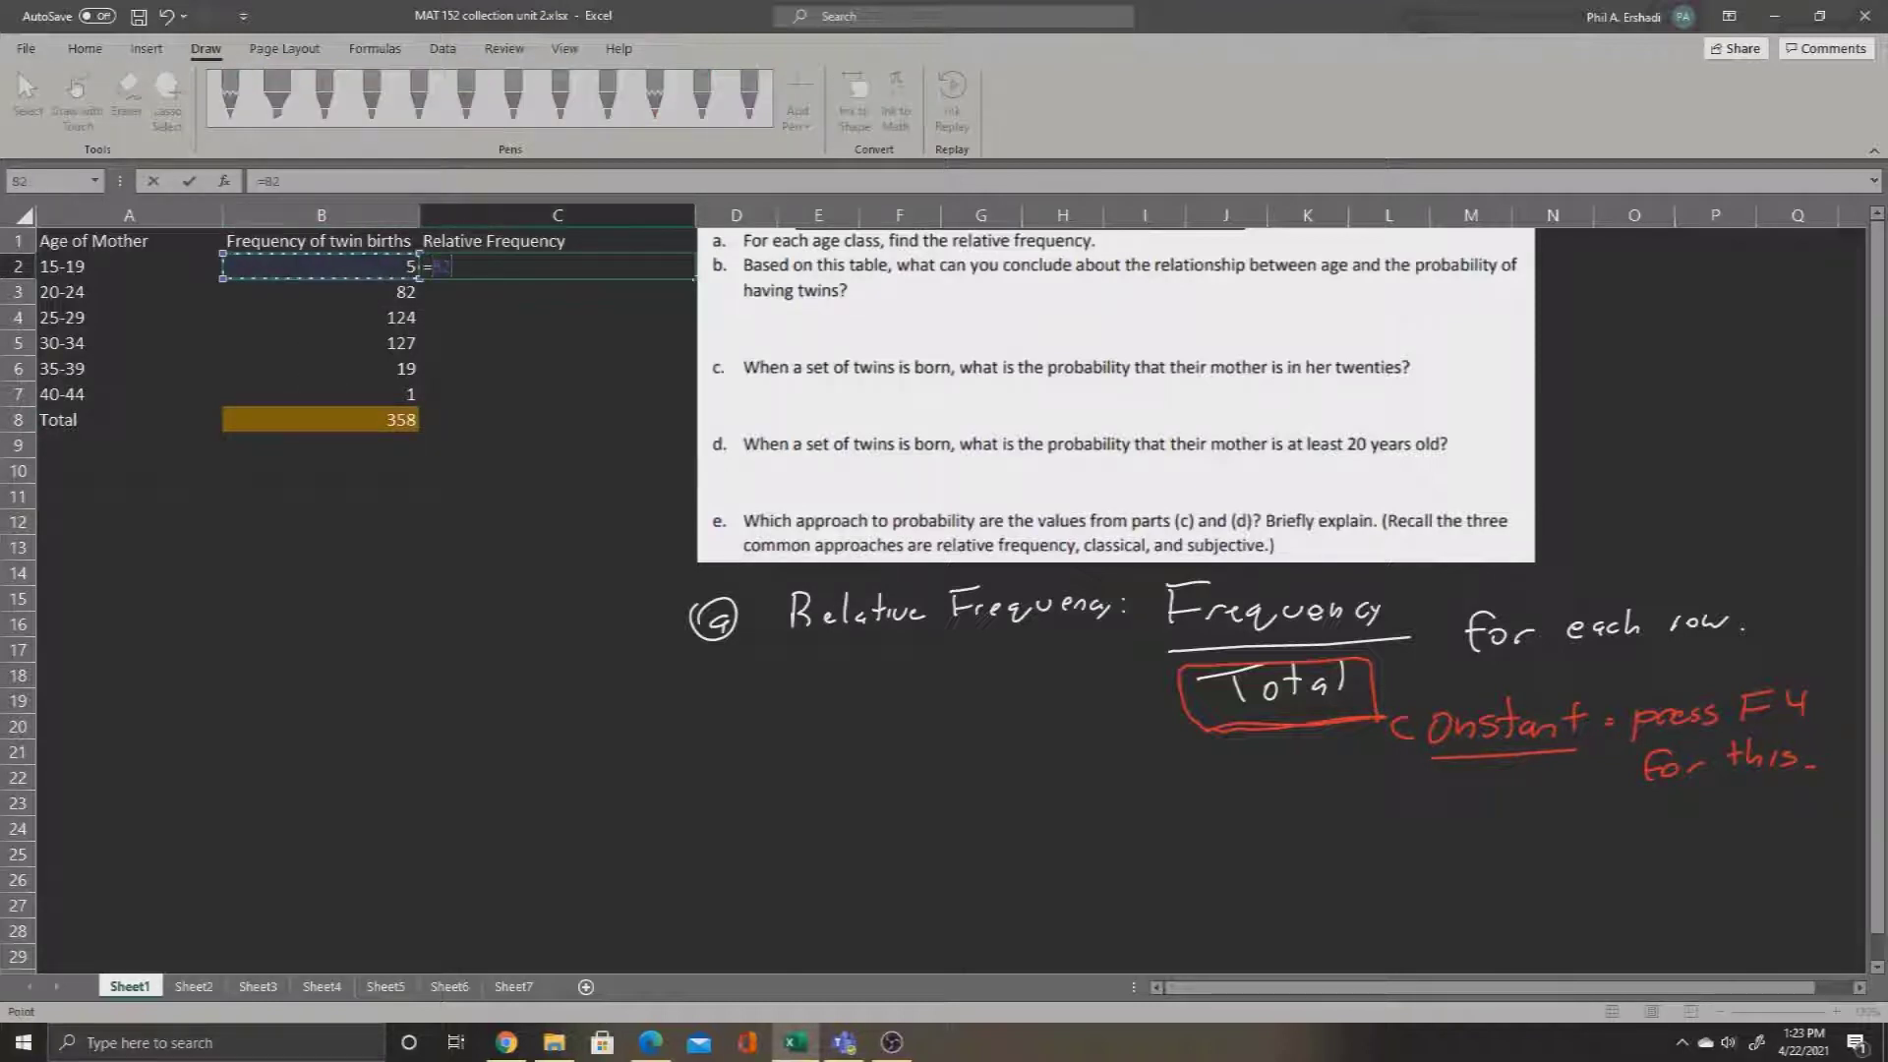
pyautogui.write('/')
pyautogui.click(321, 418)
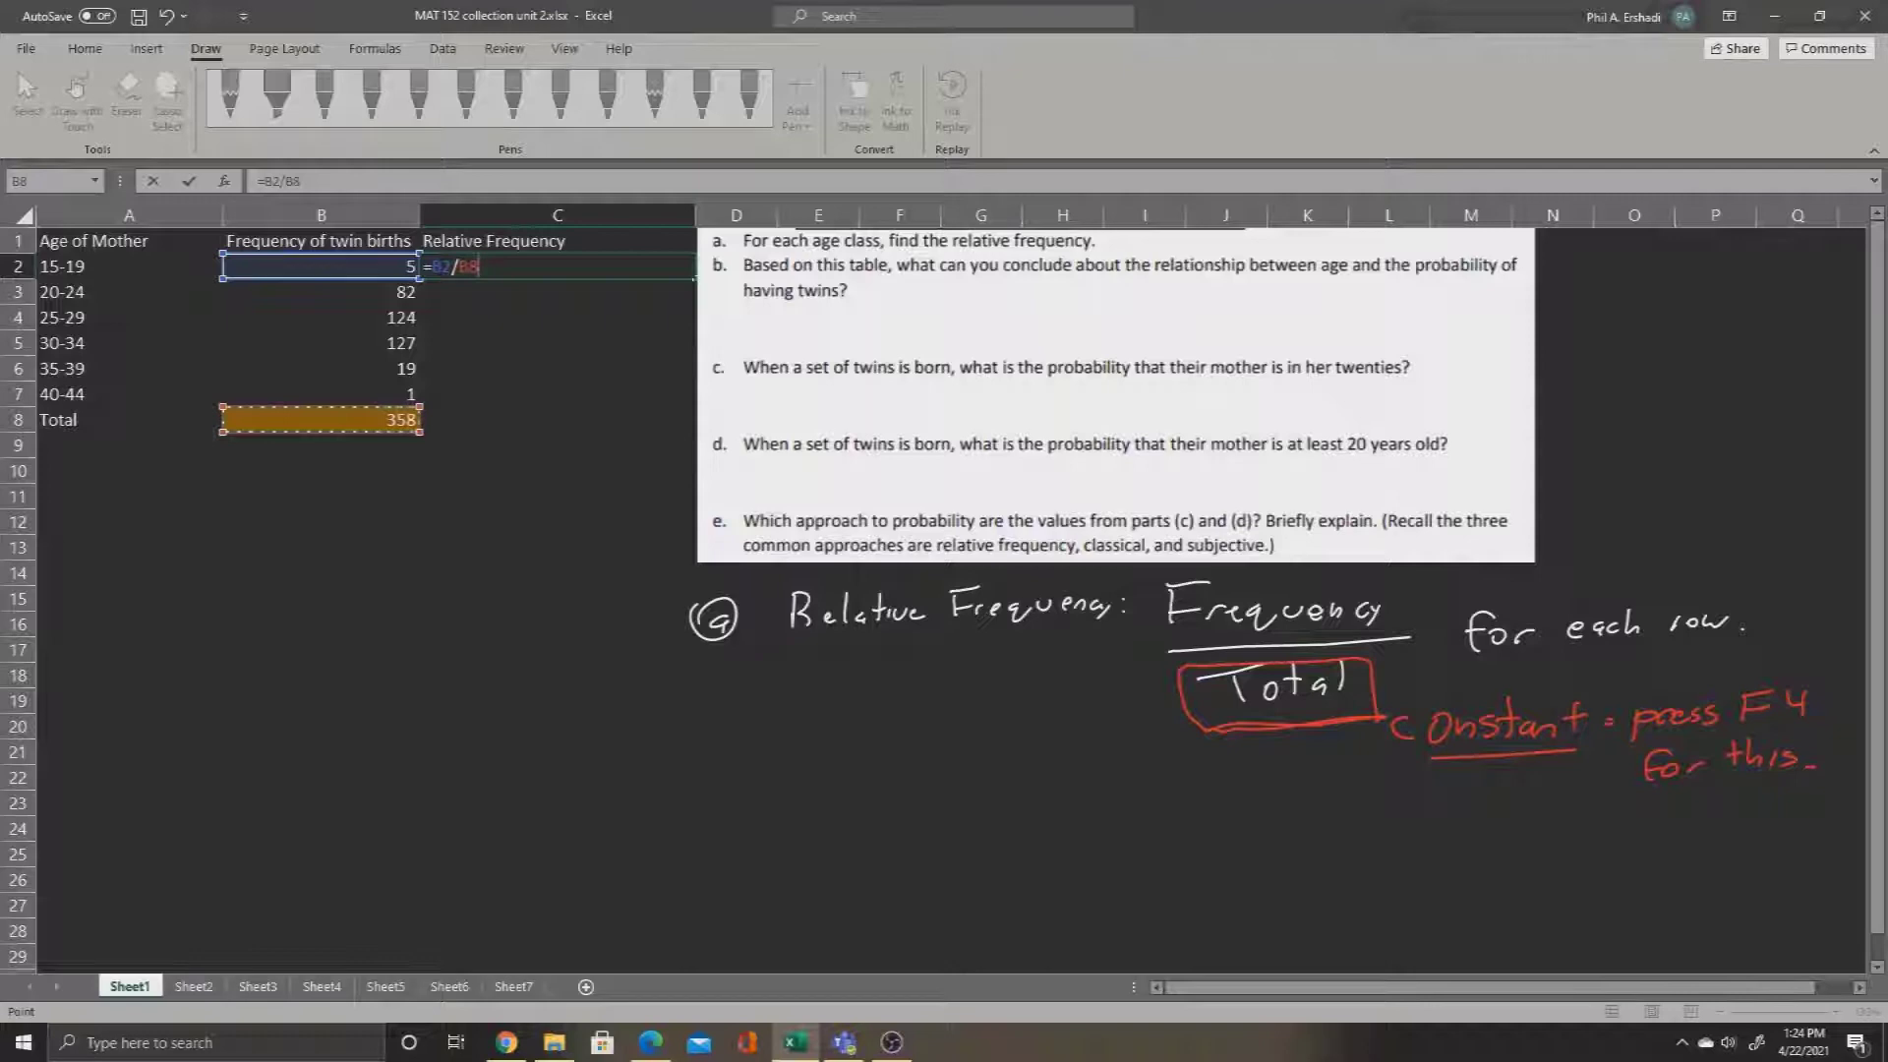
pyautogui.press('F4')
pyautogui.press('Return')
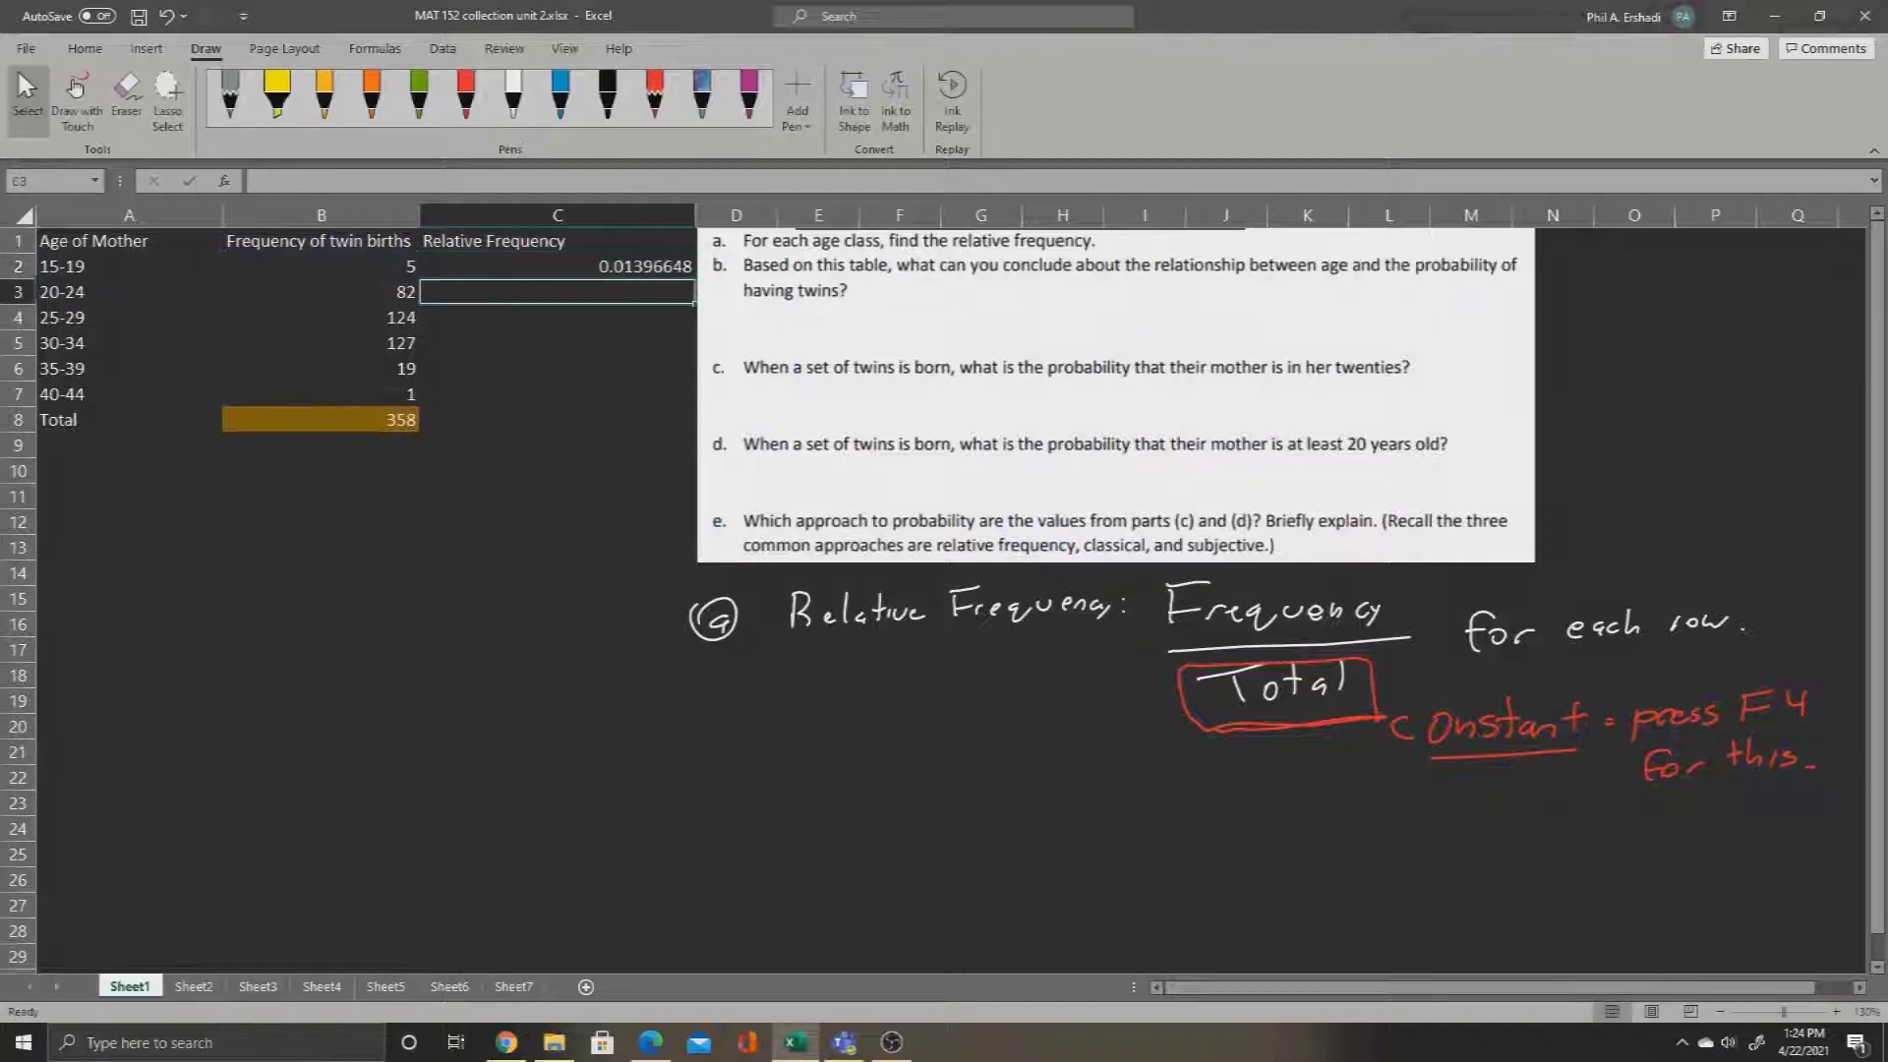
# Nudge the question picture away from column C, fill the C2 formula down through C7 and check the copied formula.
pyautogui.click(556, 266)
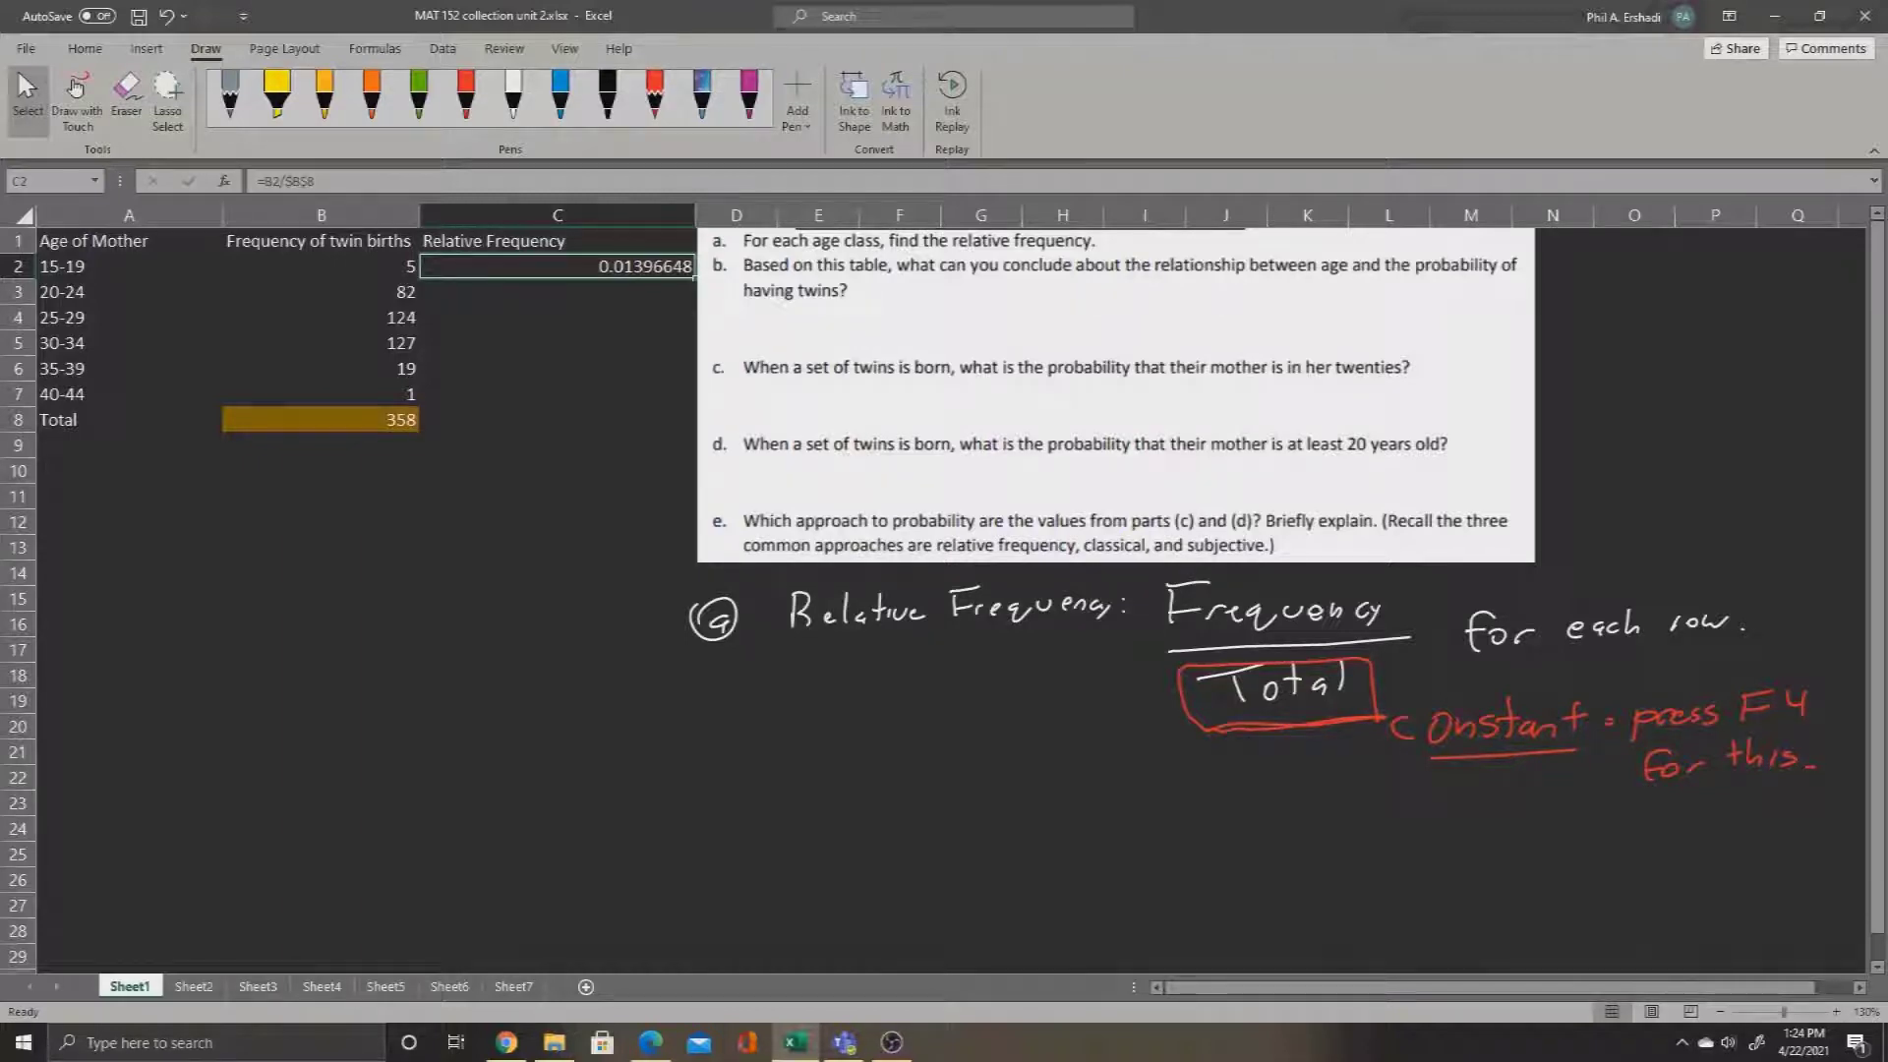
pyautogui.moveTo(1115, 395); pyautogui.dragTo(1129, 395)
pyautogui.click(557, 265)
pyautogui.moveTo(694, 278); pyautogui.dragTo(694, 398)
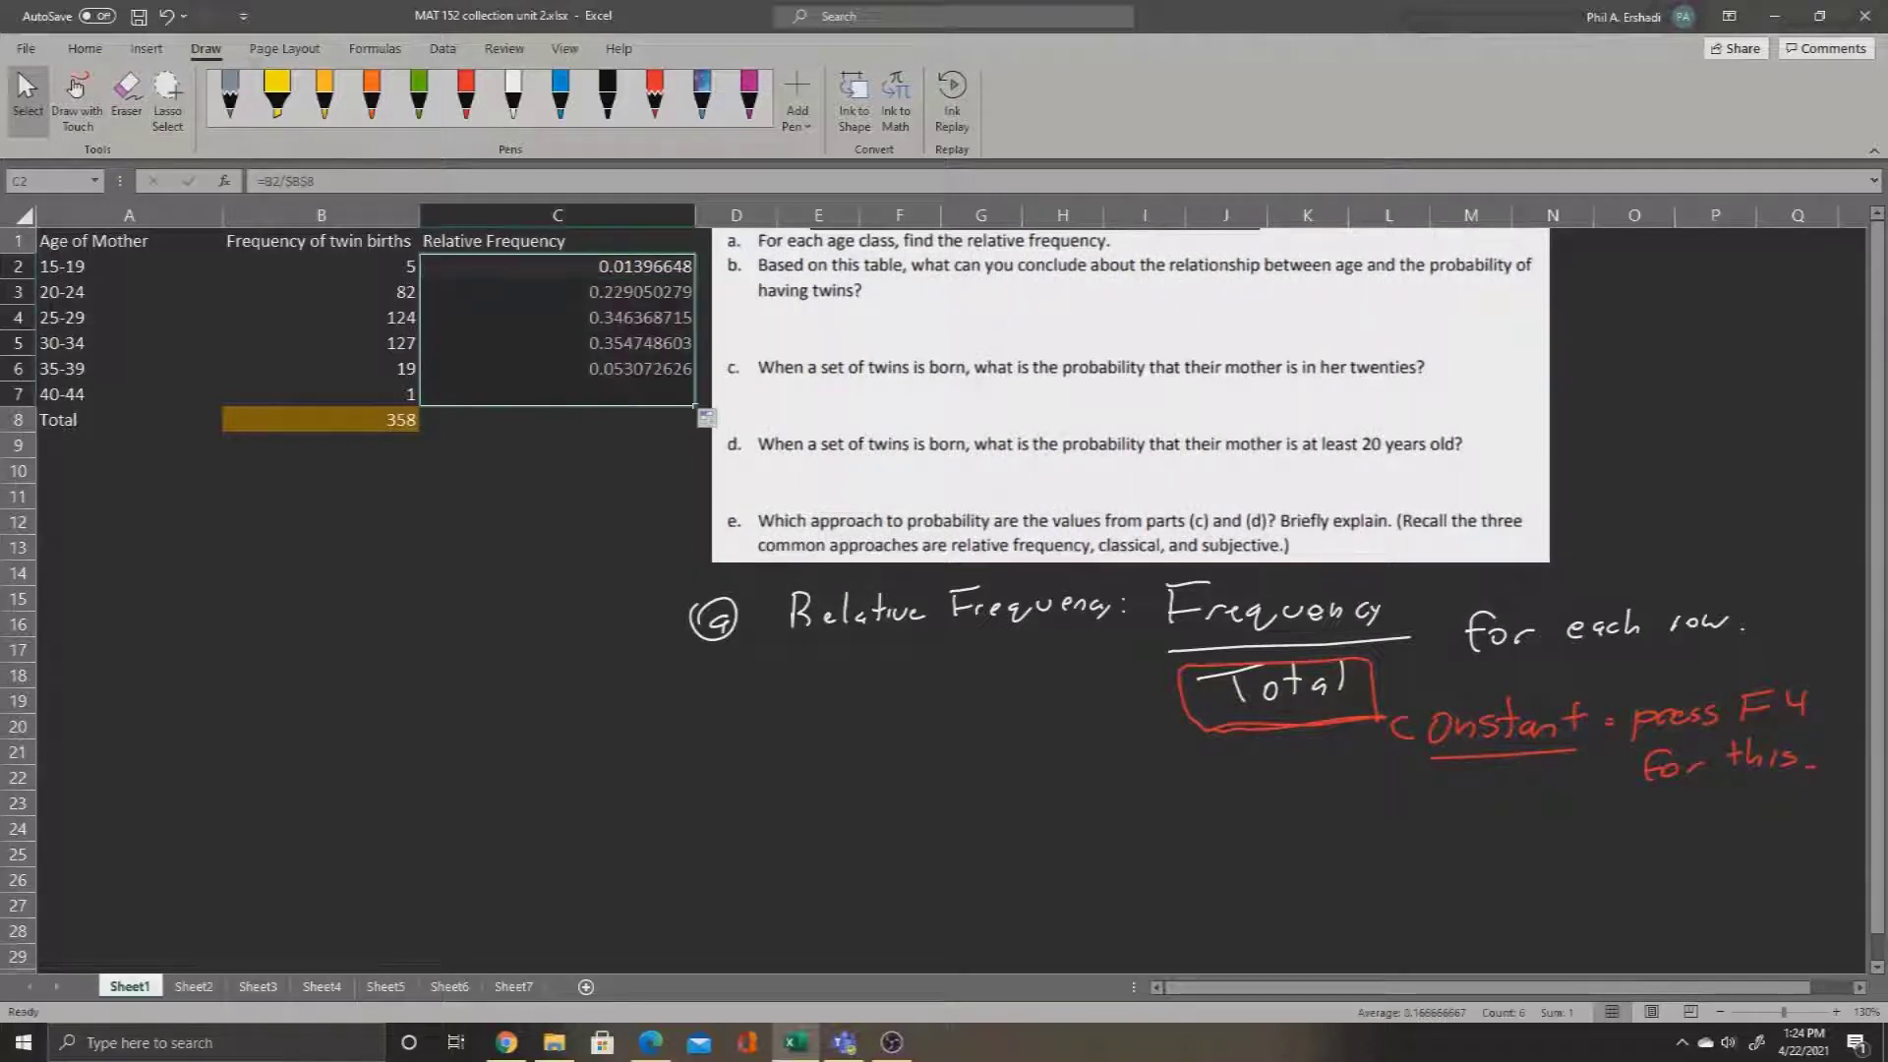
pyautogui.click(557, 367)
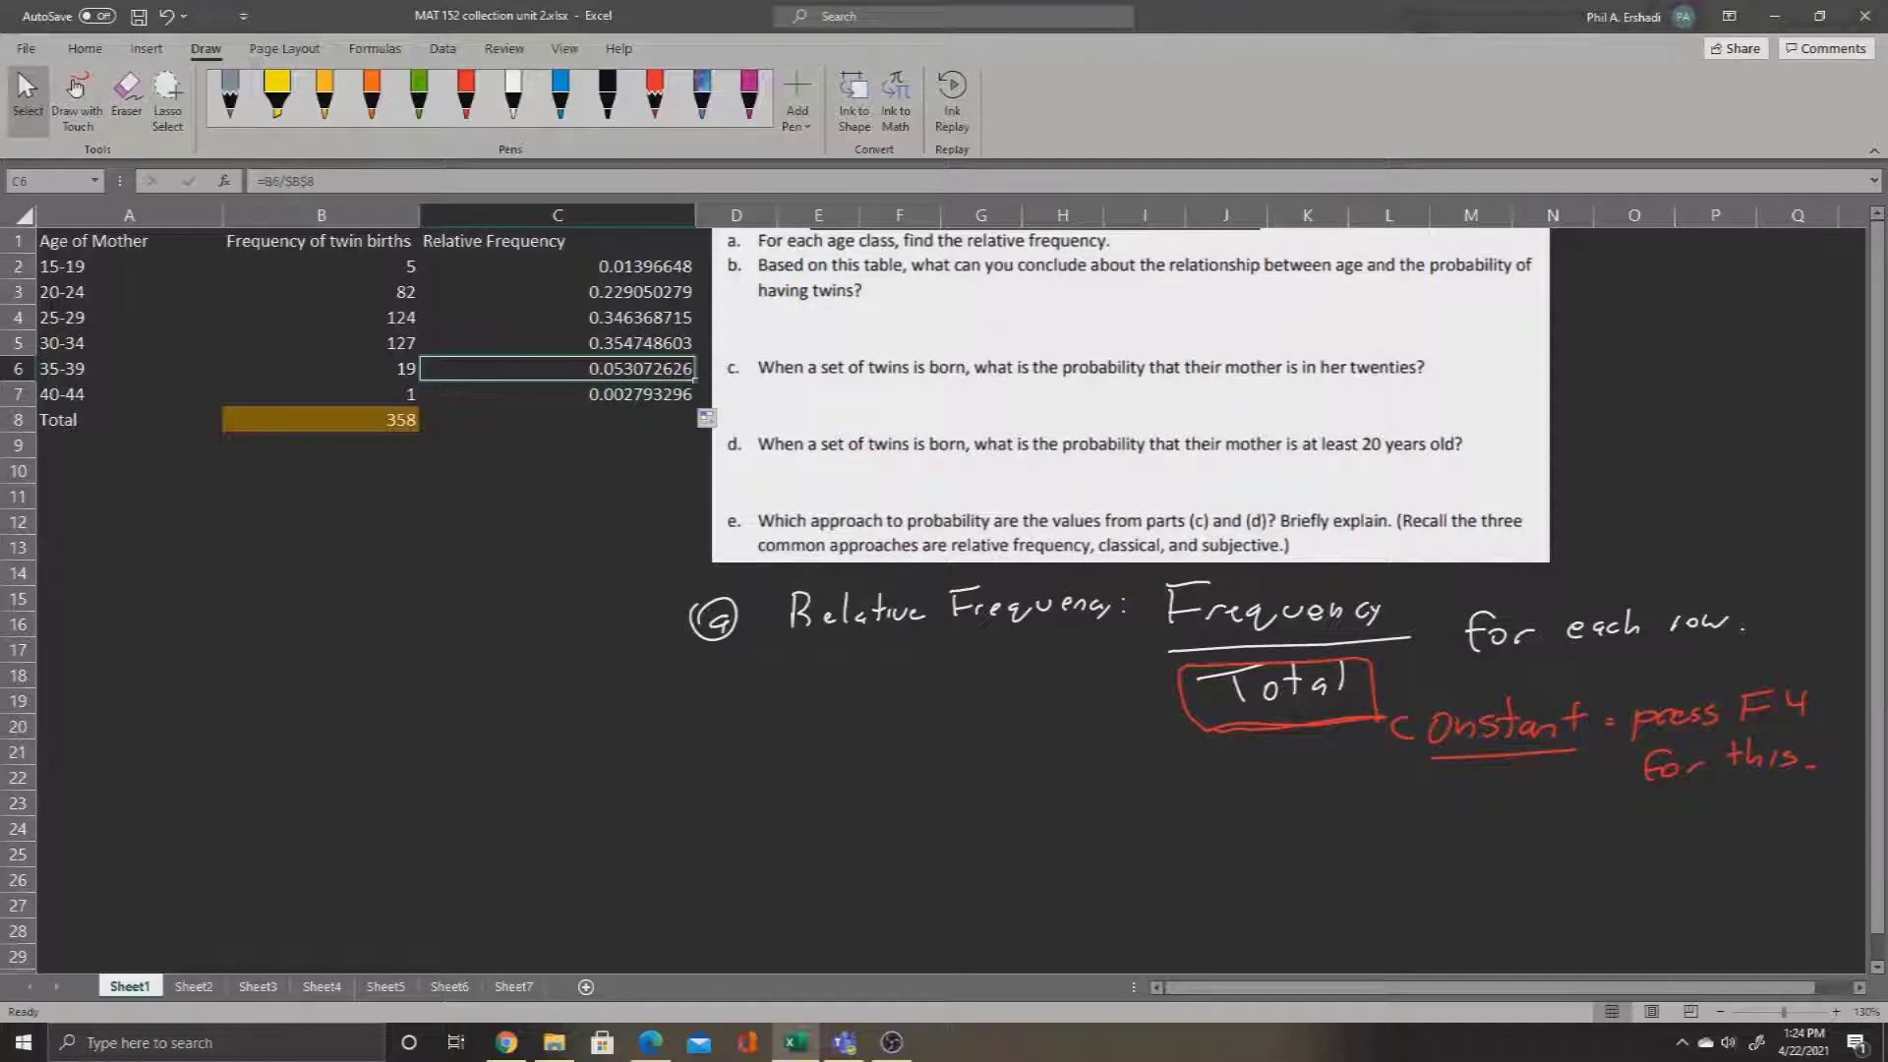
# Format the relative frequencies in C2:C7 to show three decimal places.
pyautogui.moveTo(556, 266); pyautogui.dragTo(557, 393)
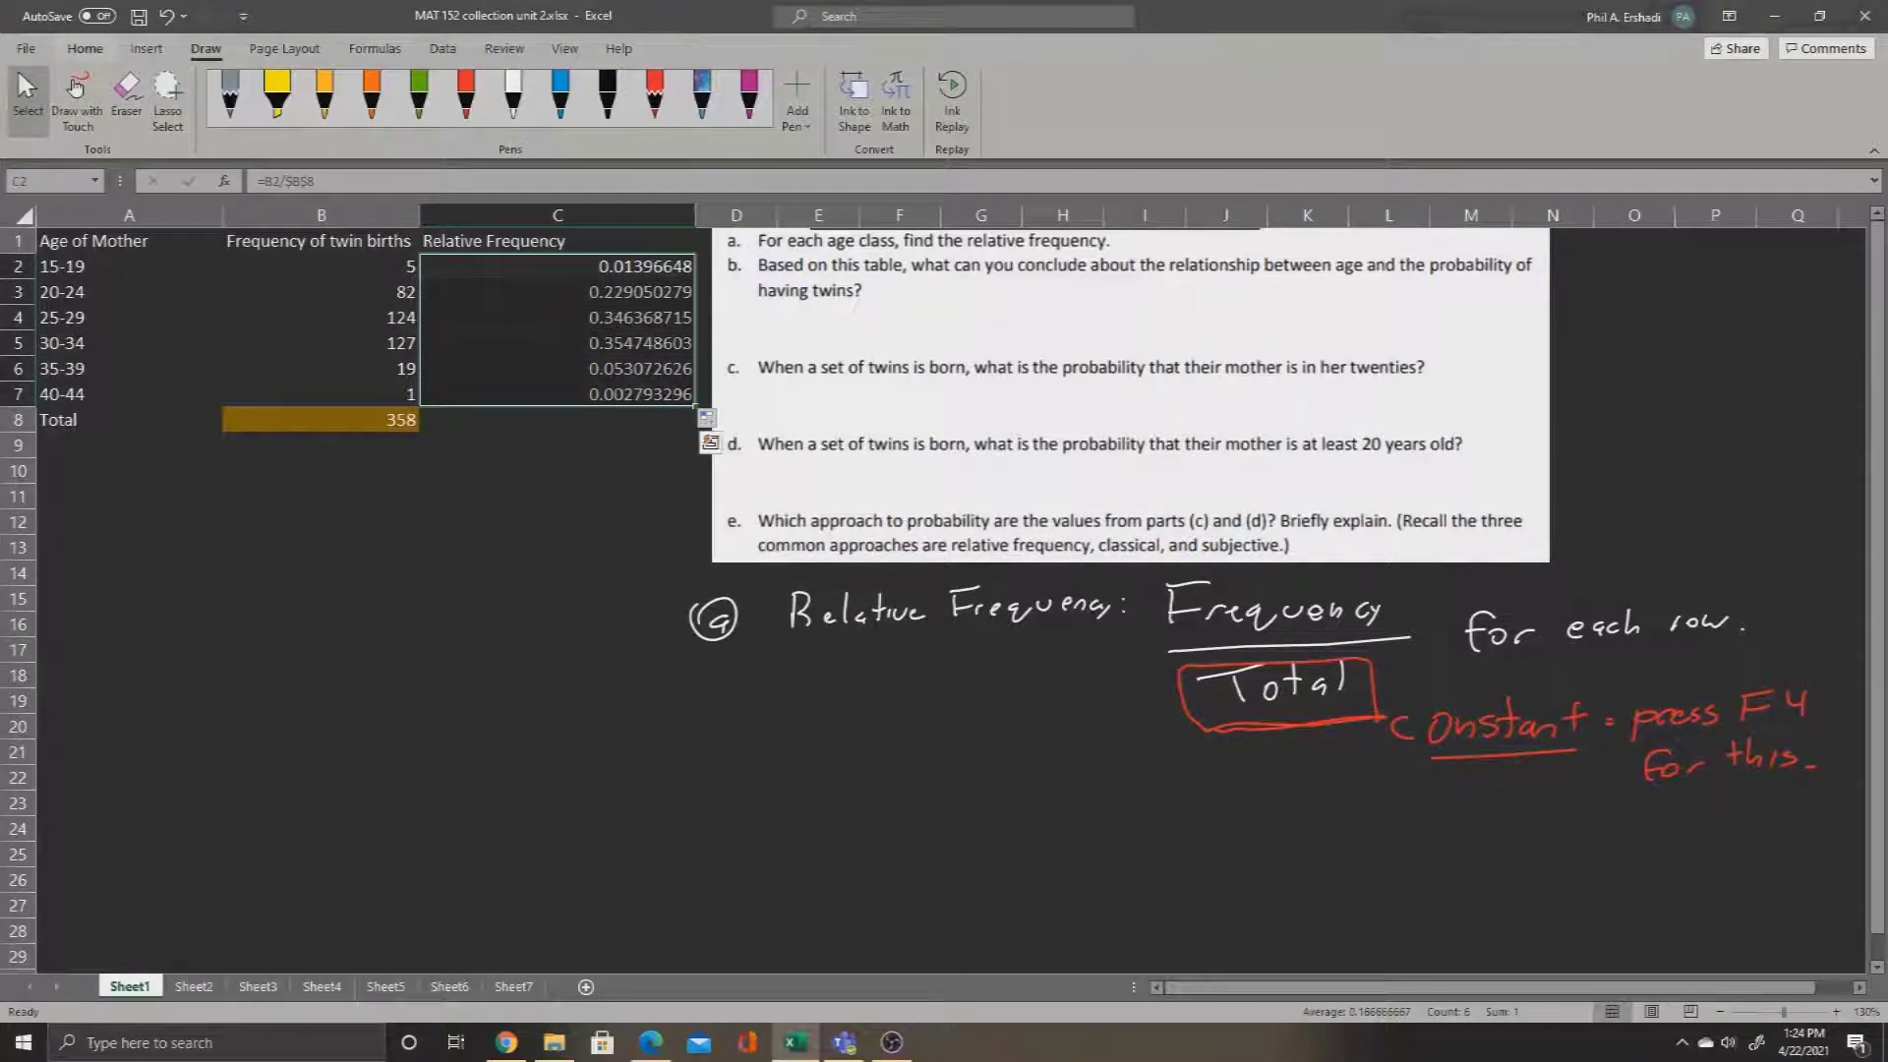
pyautogui.click(85, 49)
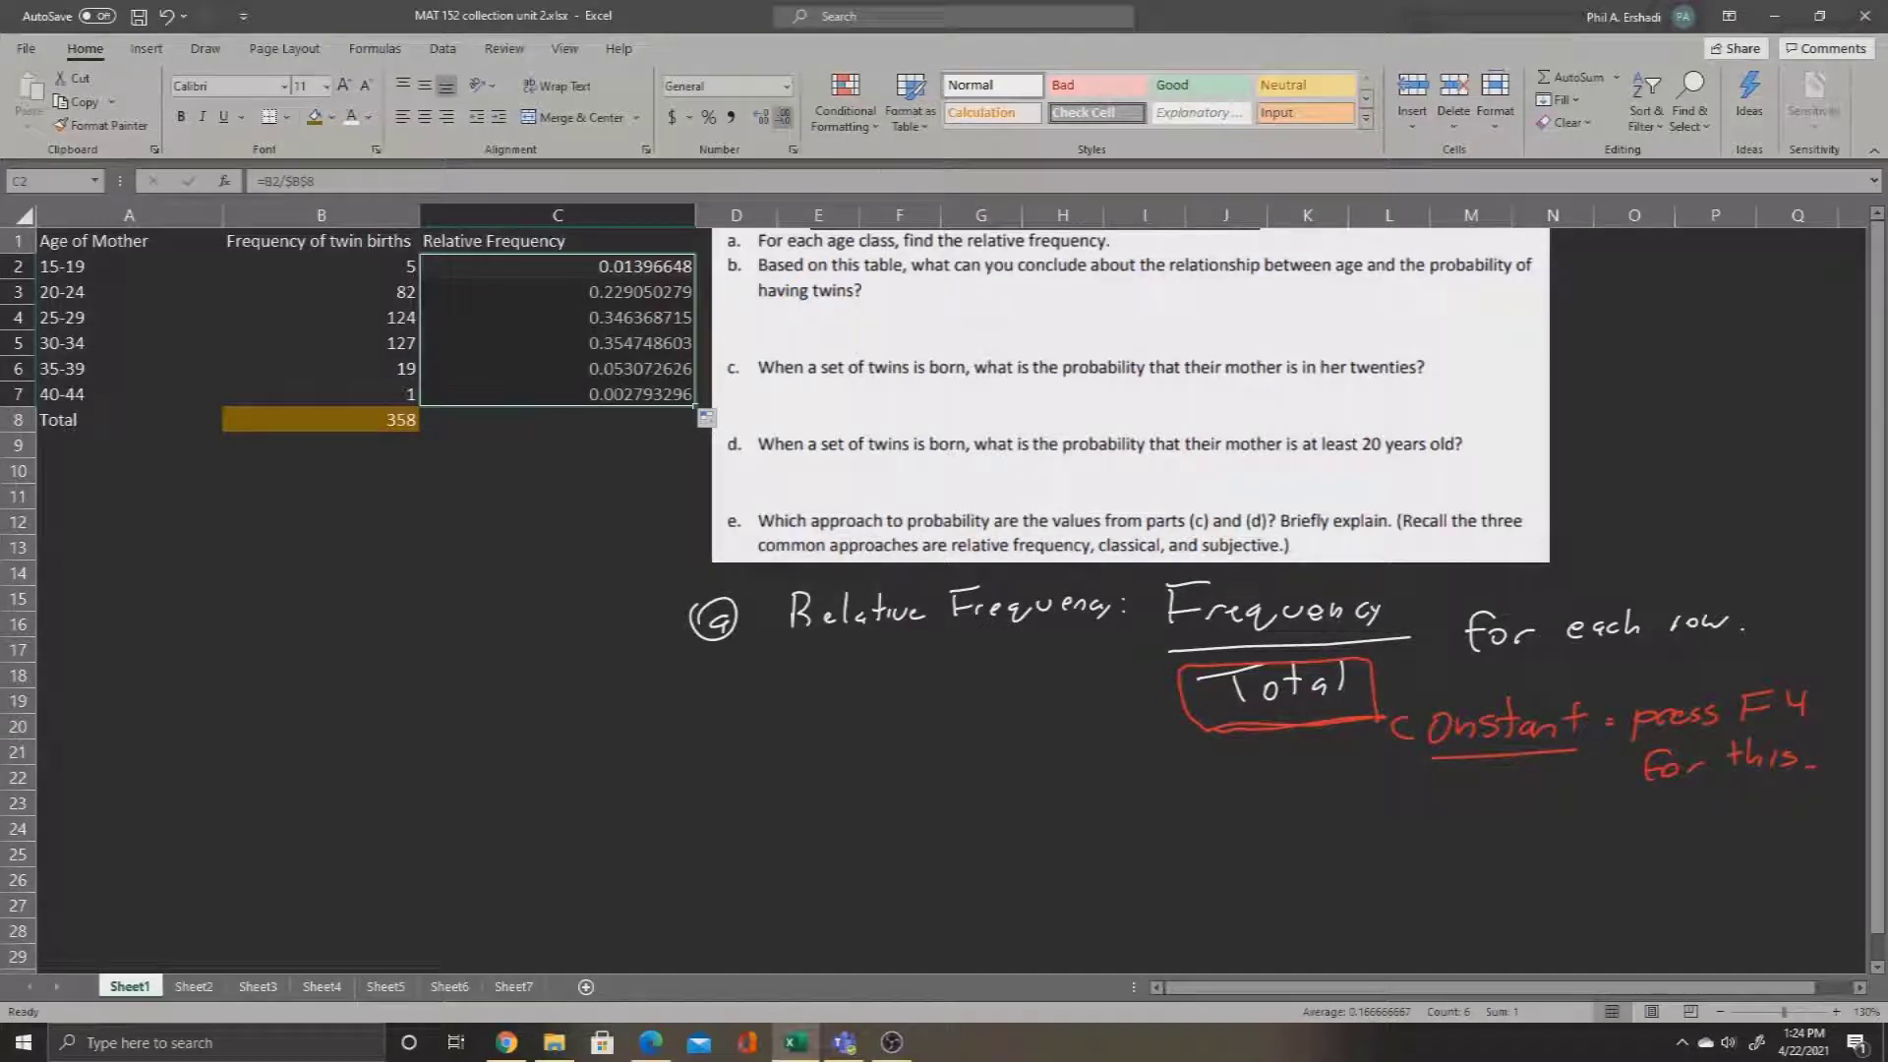
pyautogui.click(782, 117)
pyautogui.click(783, 117)
pyautogui.click(782, 117)
pyautogui.click(782, 117)
pyautogui.click(782, 117)
pyautogui.click(783, 117)
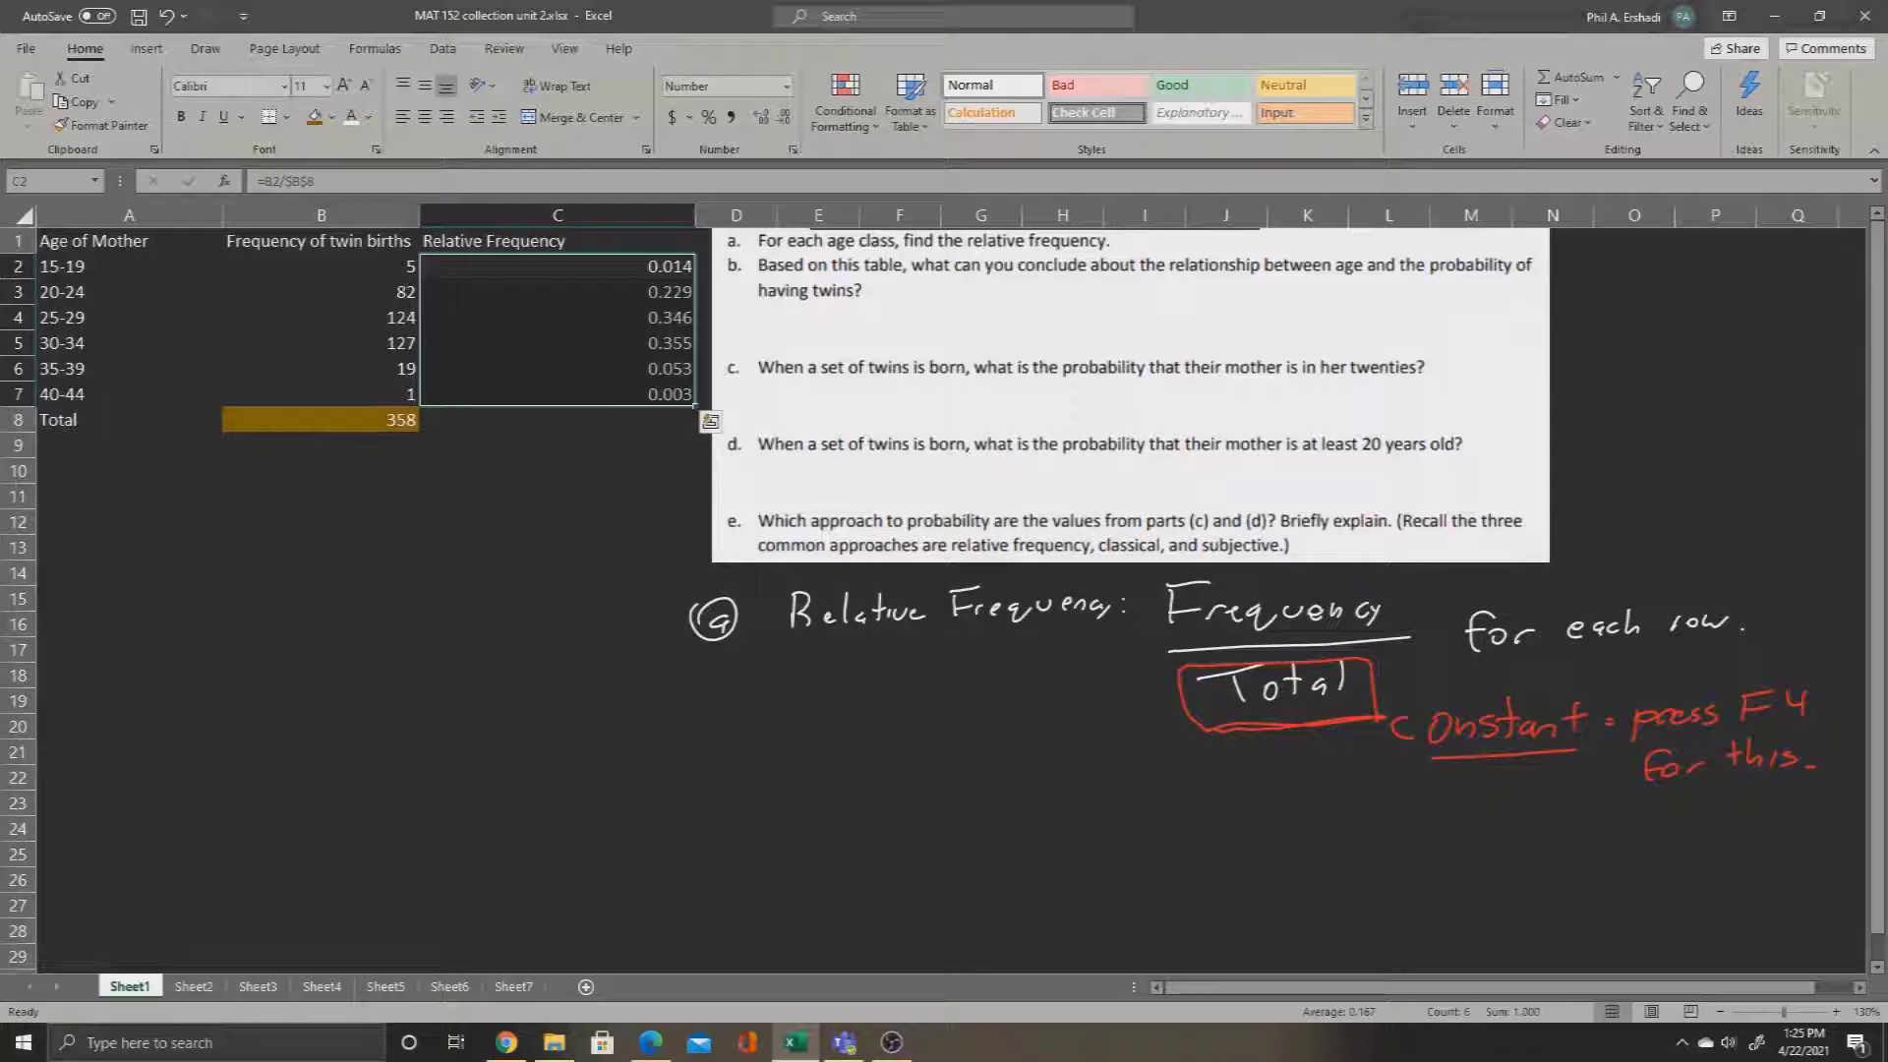
# Insert a 2-D clustered column chart of the frequencies in B2:B7 and place it below the table.
pyautogui.click(1131, 394)
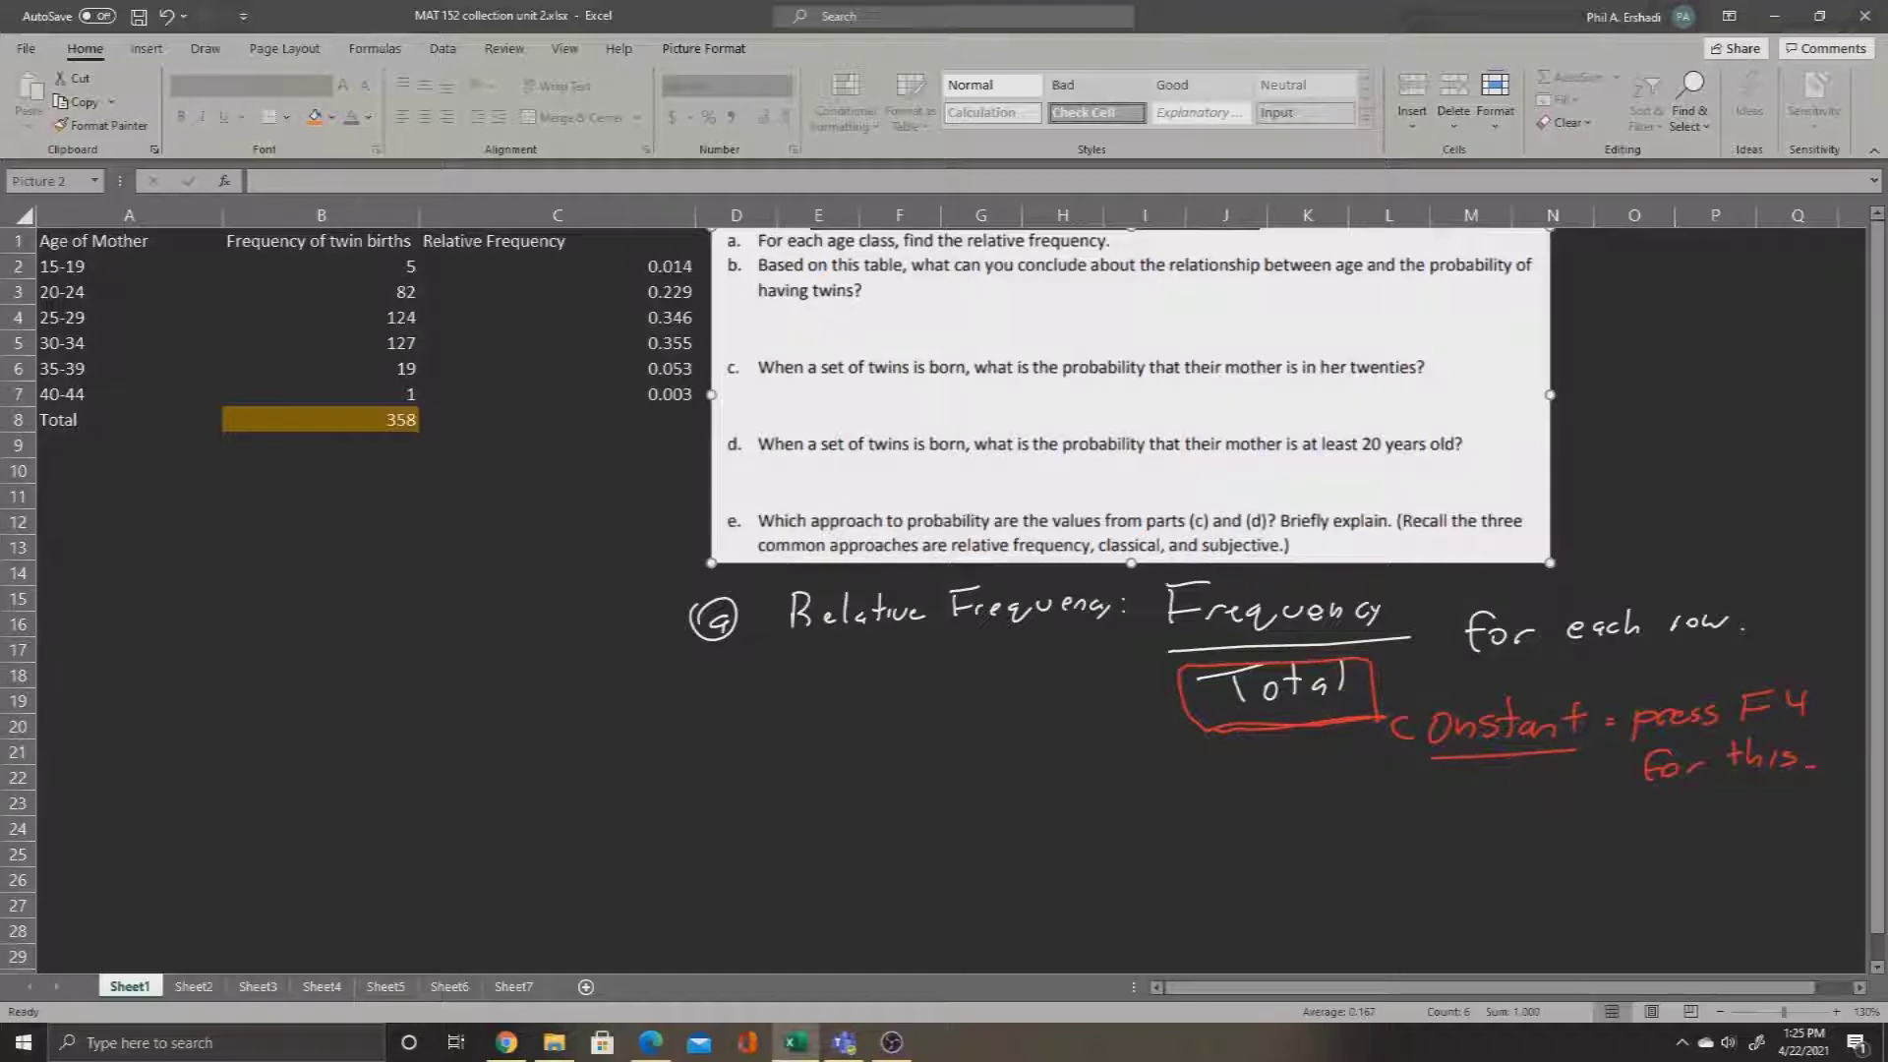
pyautogui.moveTo(320, 265); pyautogui.dragTo(321, 393)
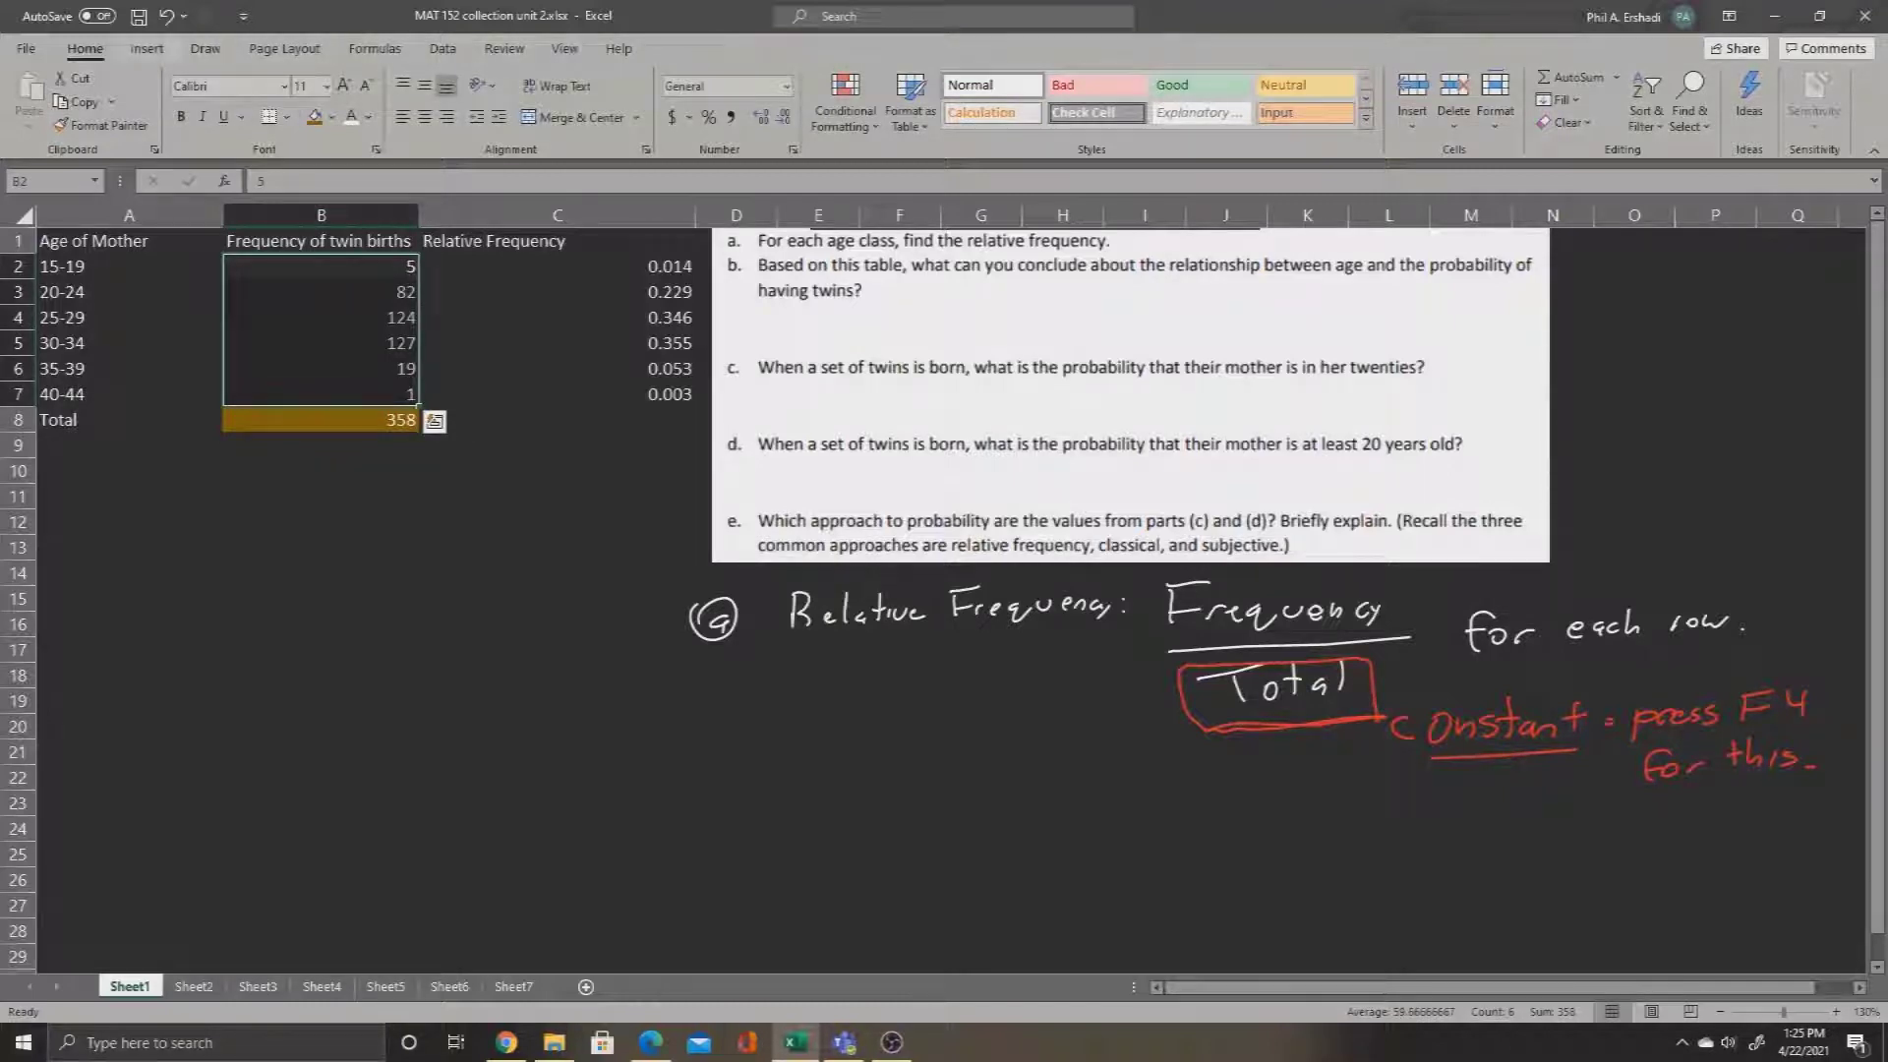
pyautogui.click(150, 49)
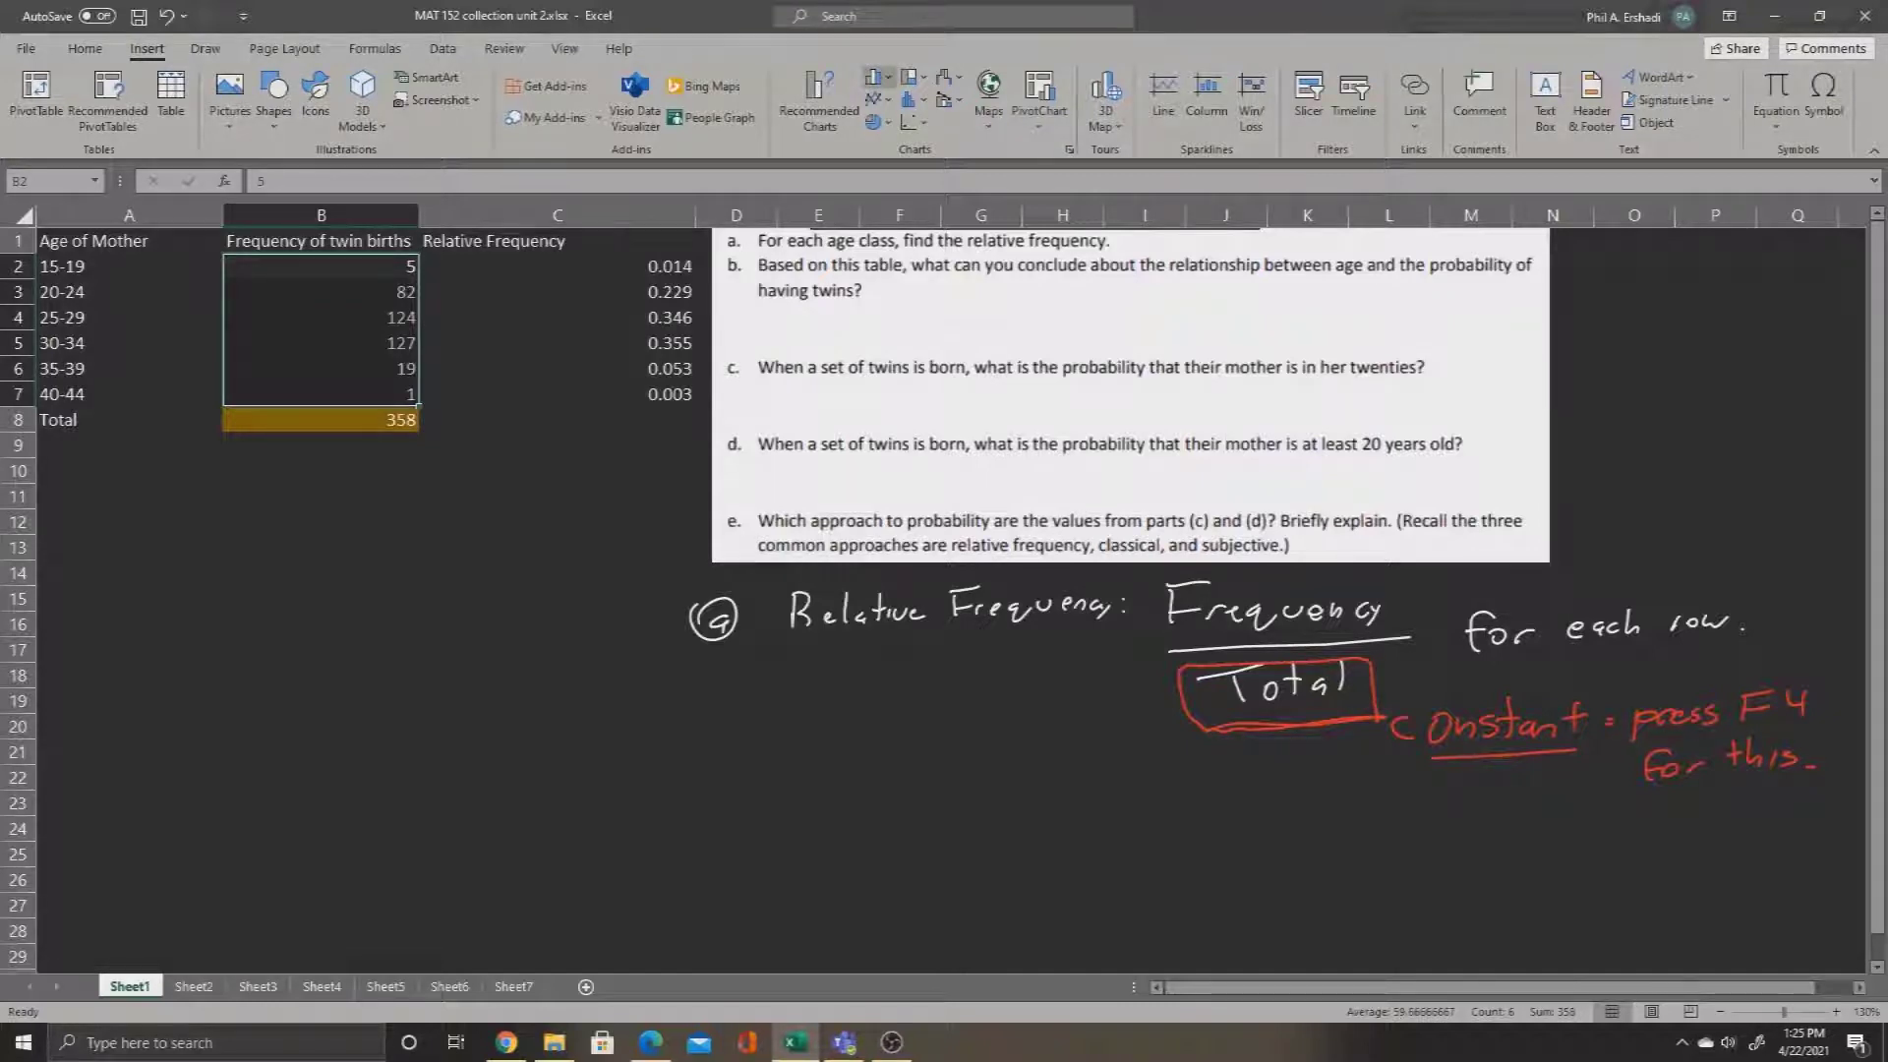
pyautogui.click(872, 78)
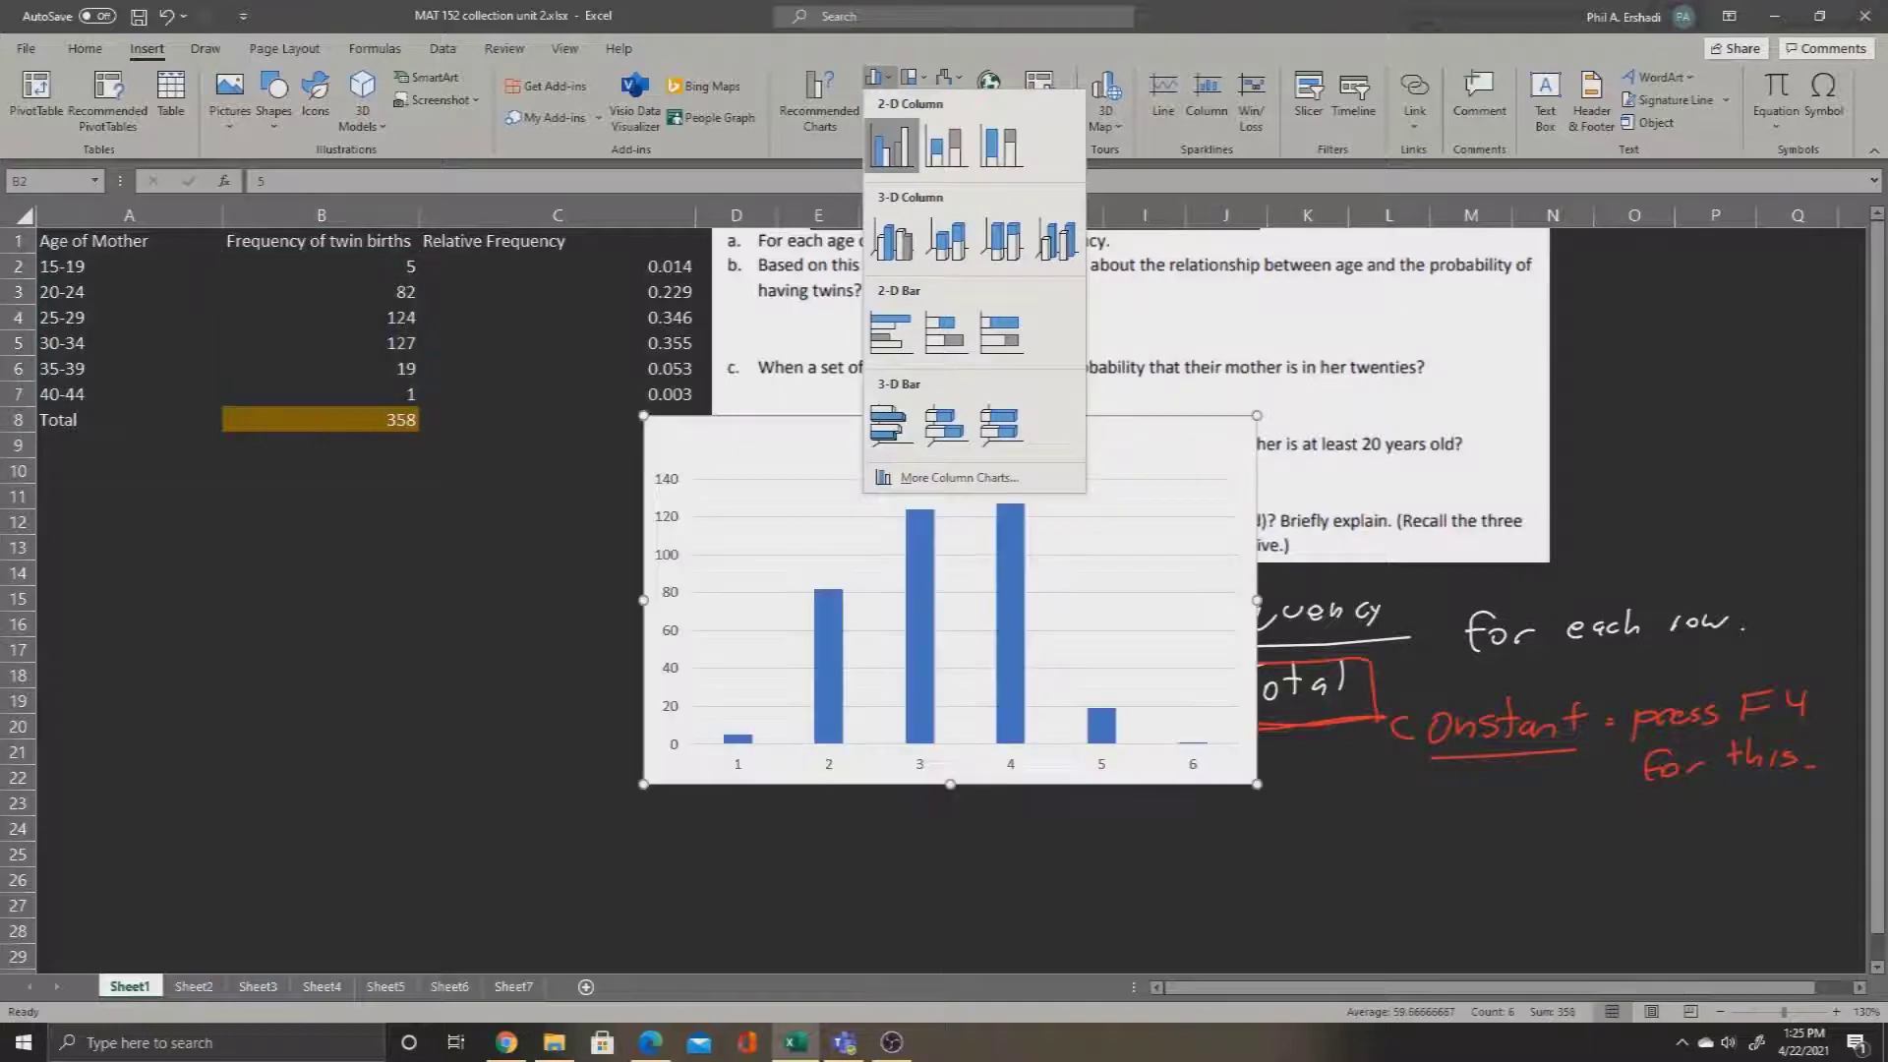
pyautogui.click(891, 145)
pyautogui.moveTo(796, 453); pyautogui.dragTo(202, 518)
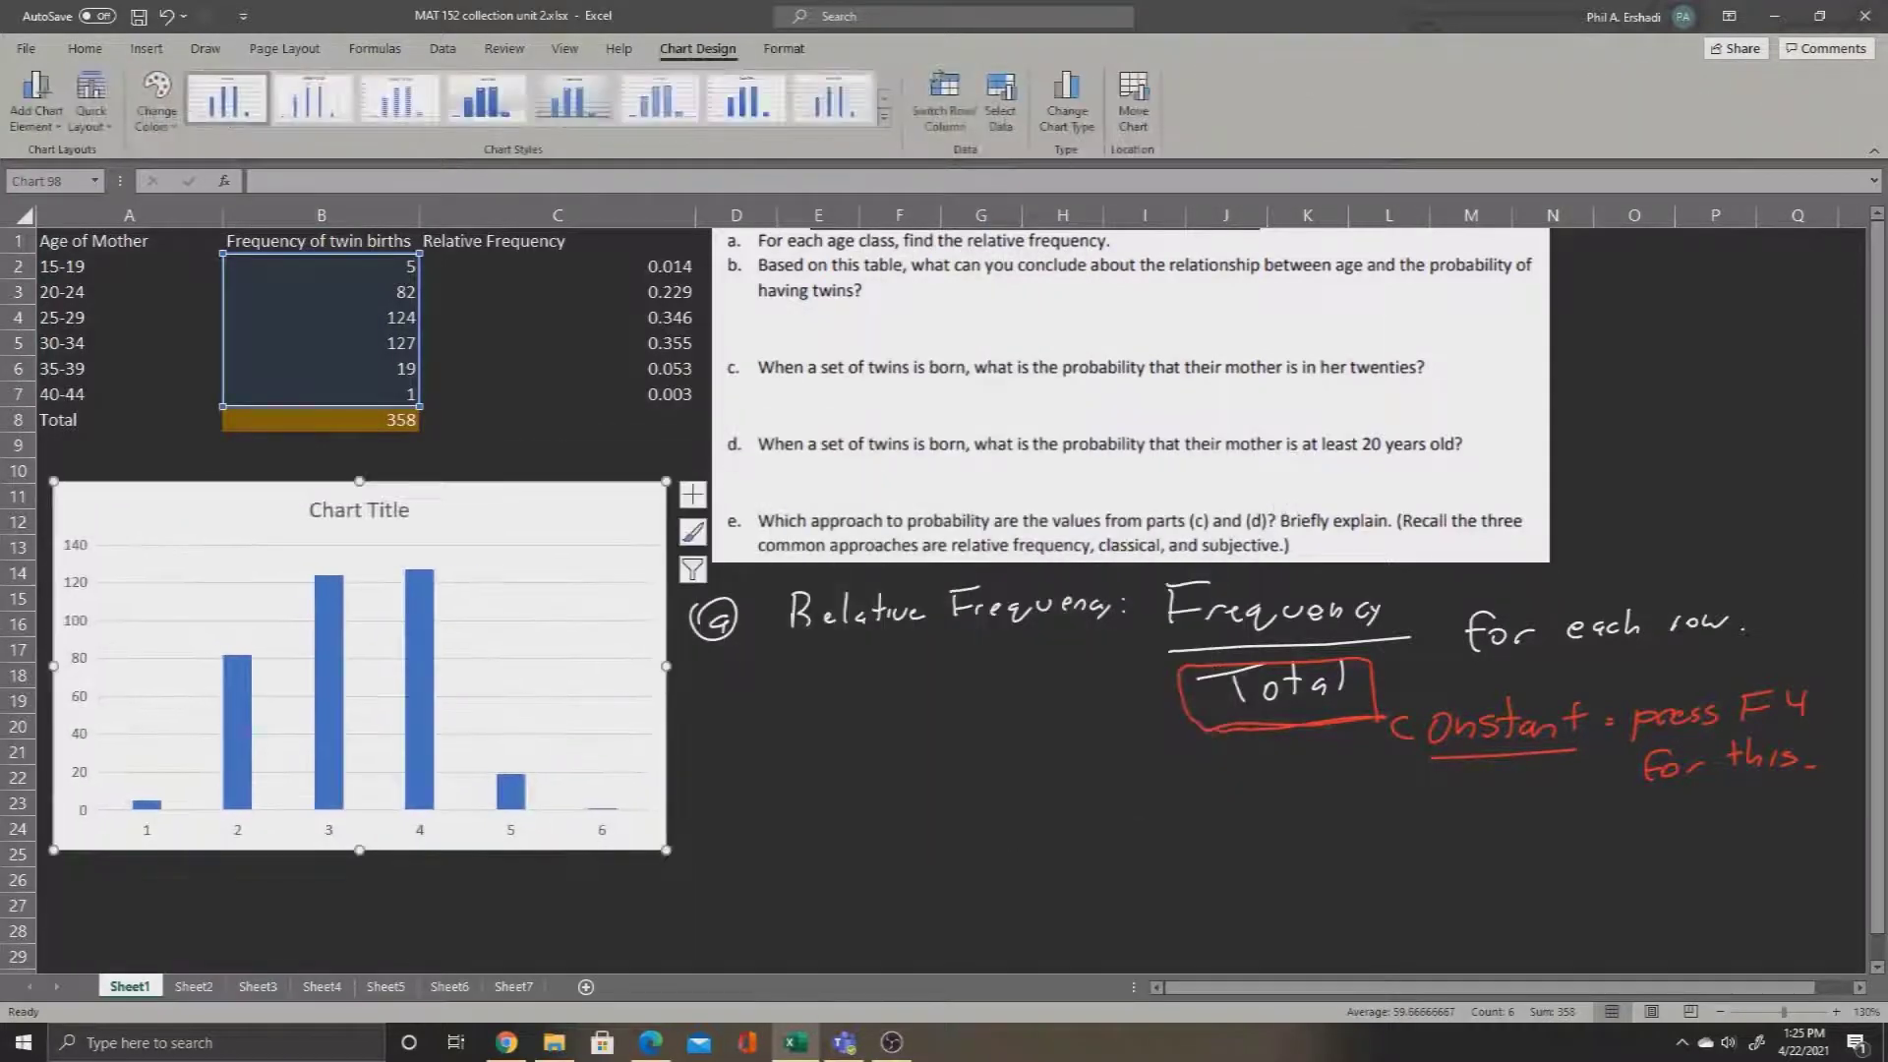
# Replace the chart's placeholder title with "Frequency of Twin Births".
pyautogui.click(373, 513)
pyautogui.moveTo(411, 510); pyautogui.dragTo(224, 511)
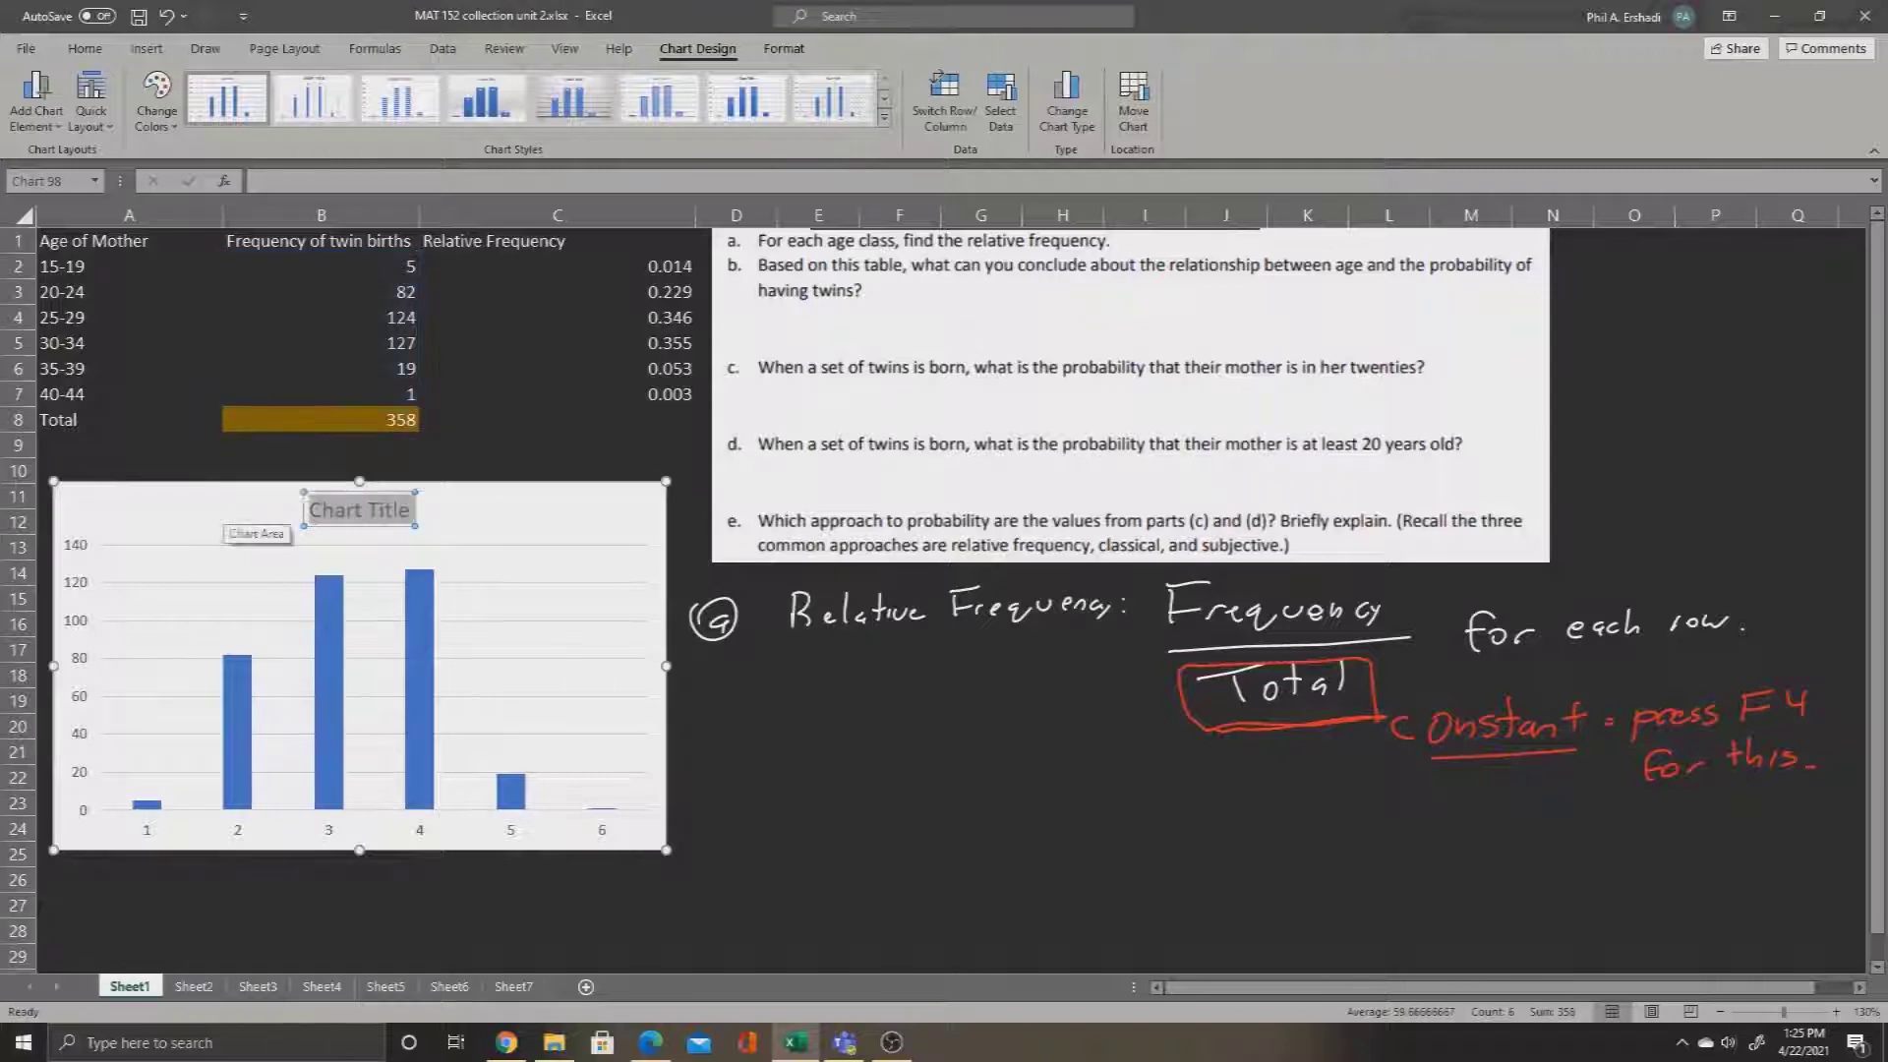
pyautogui.write('Frequency of Twin Births')
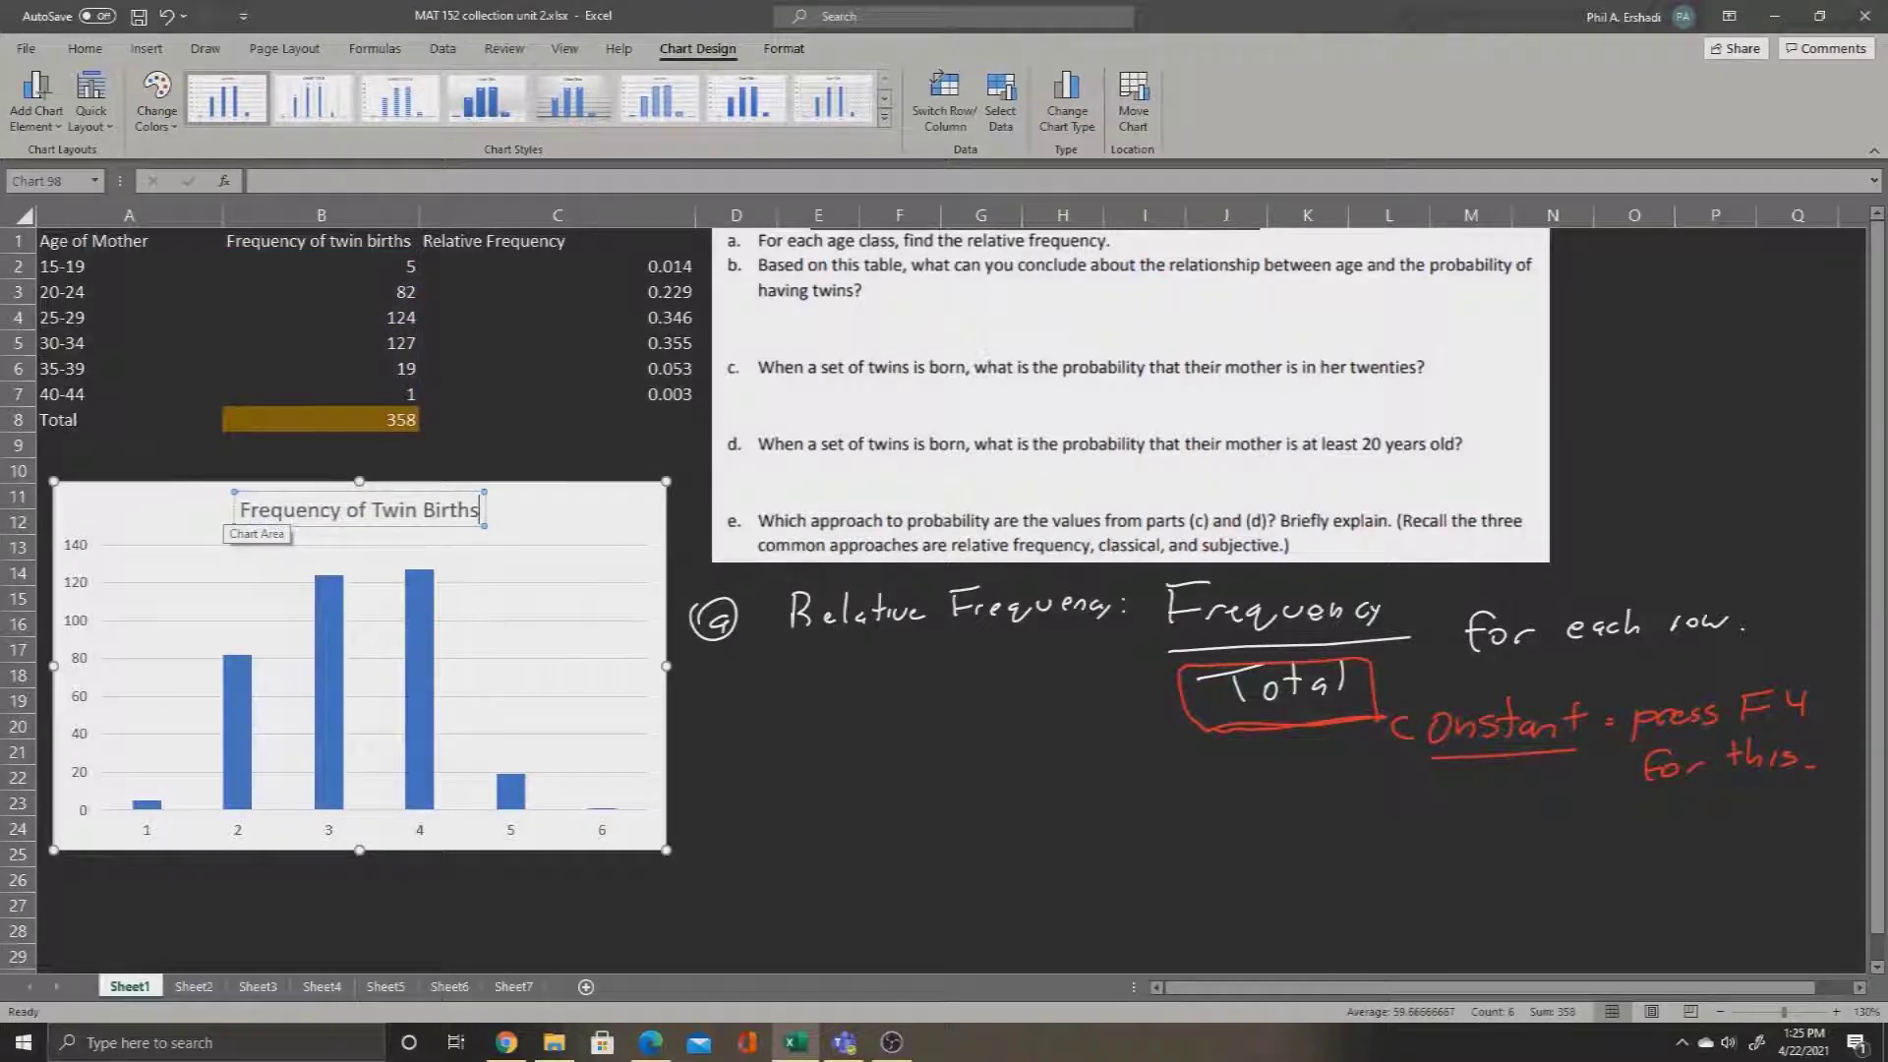
pyautogui.click(224, 513)
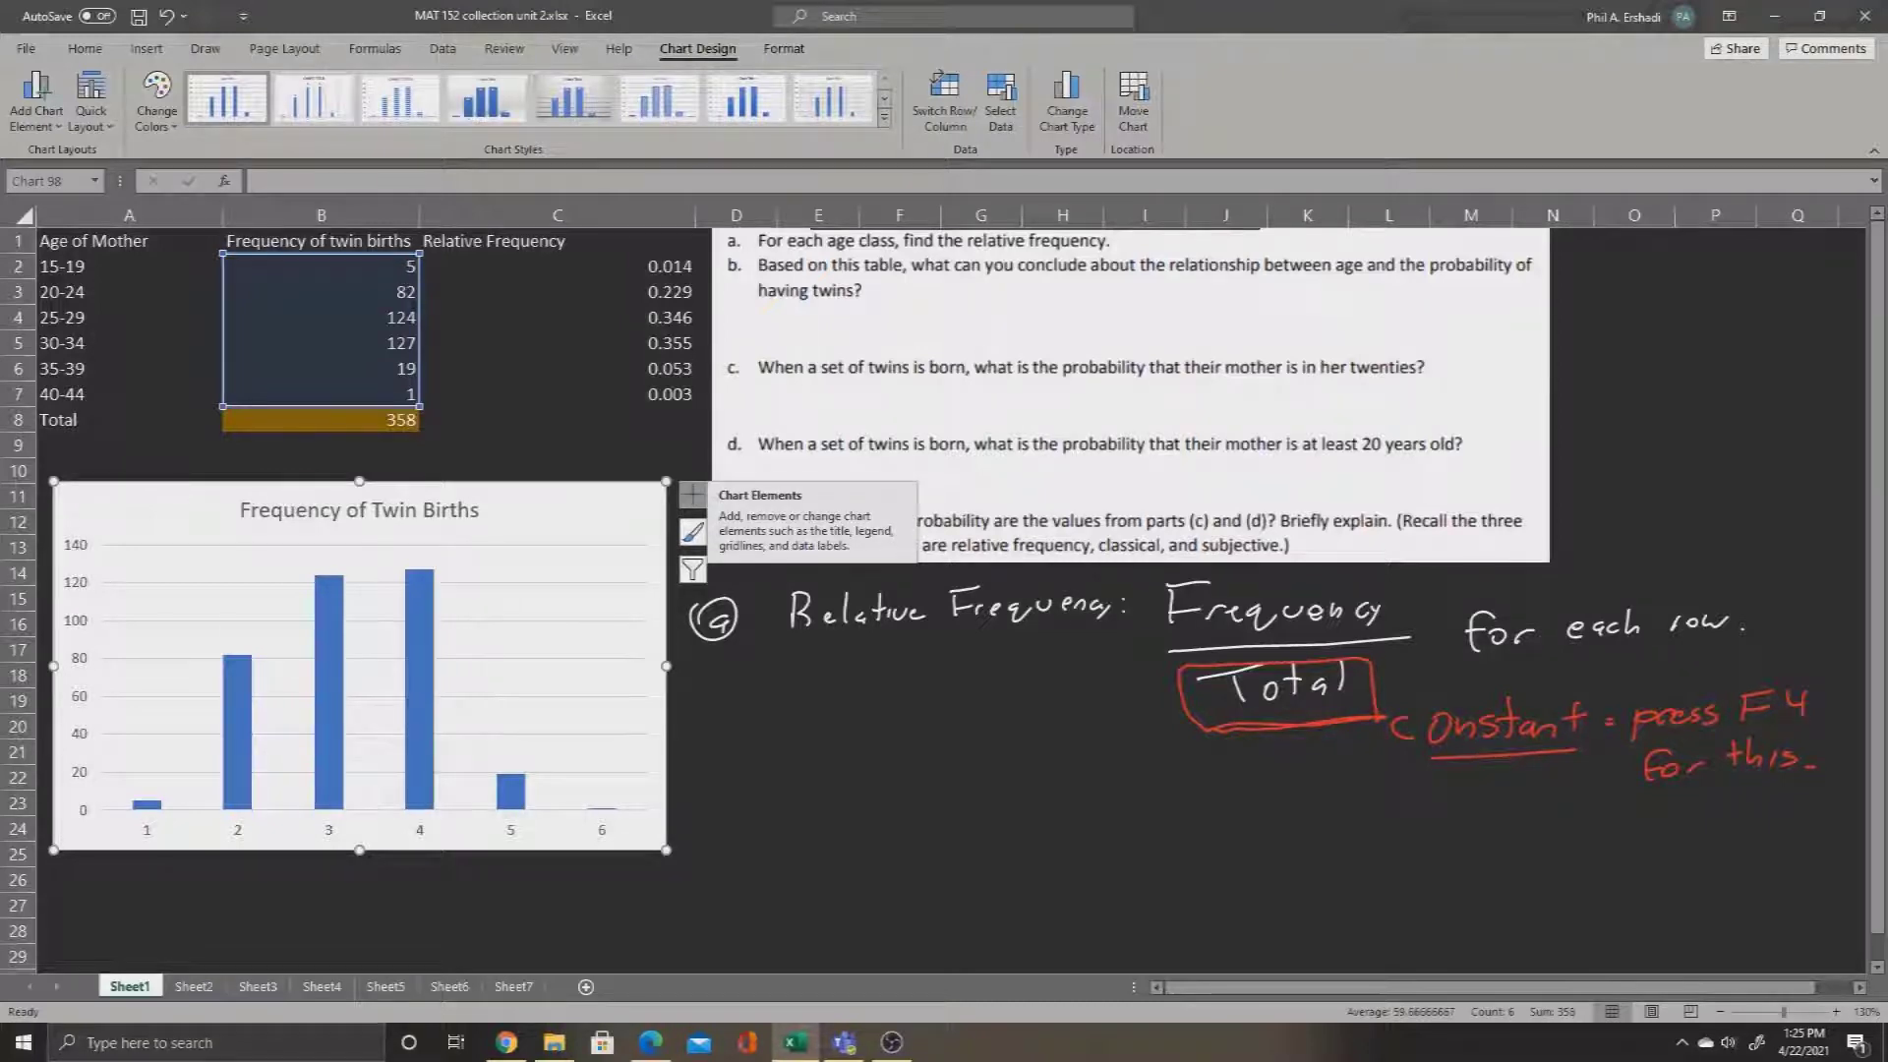
# Add axis titles to the chart and set the vertical axis title to "Frequency".
pyautogui.click(692, 494)
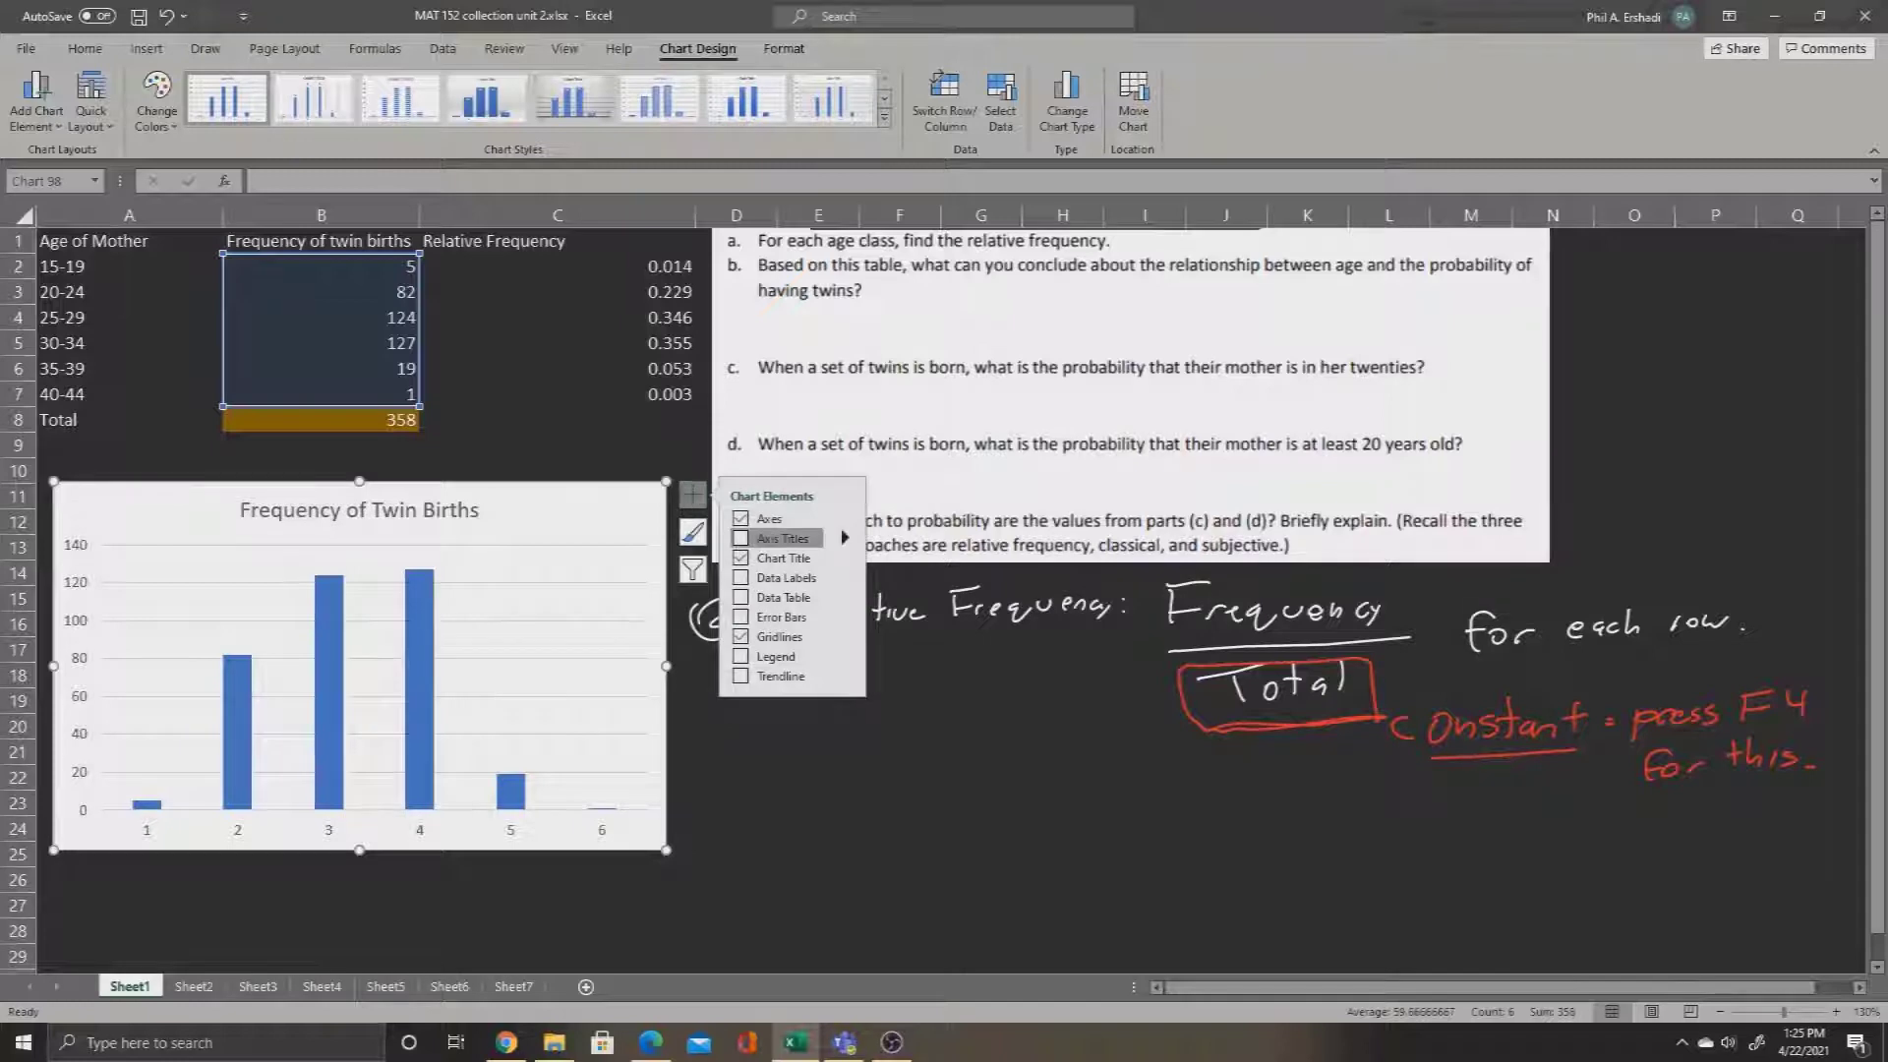
pyautogui.click(740, 537)
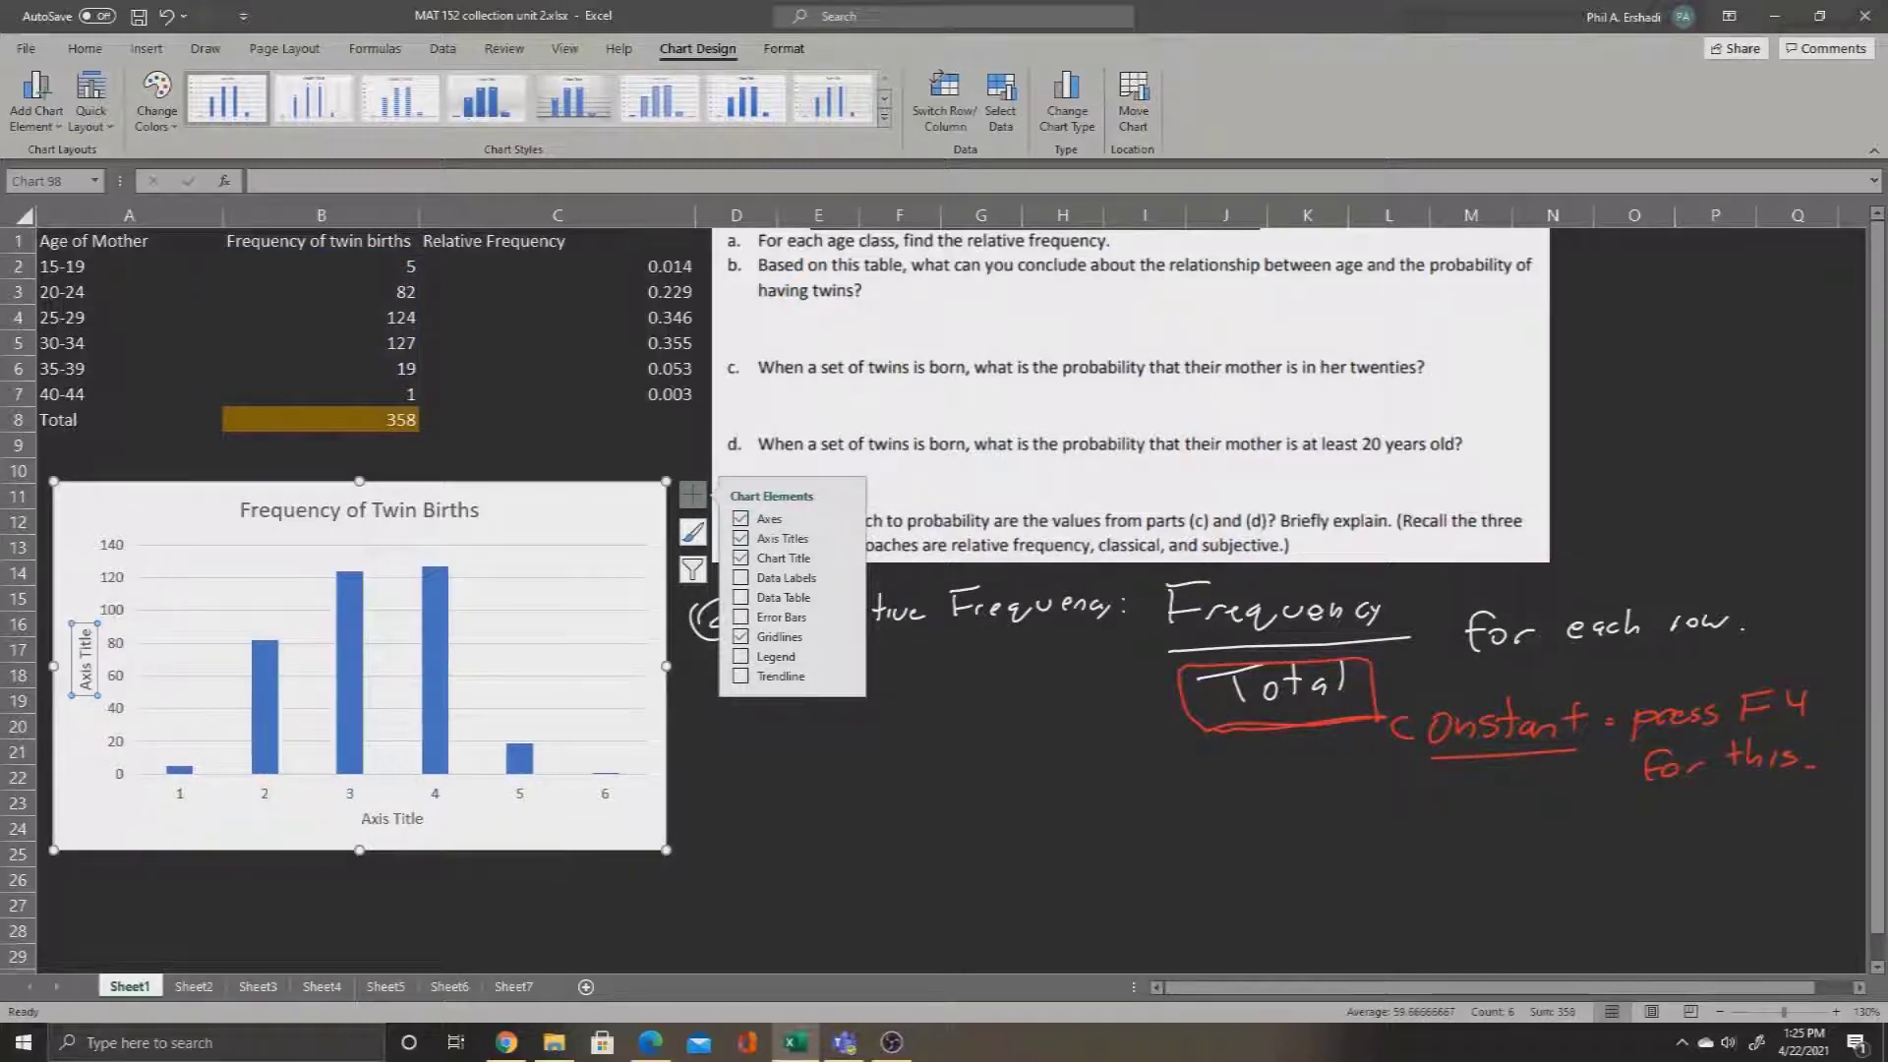
pyautogui.click(86, 657)
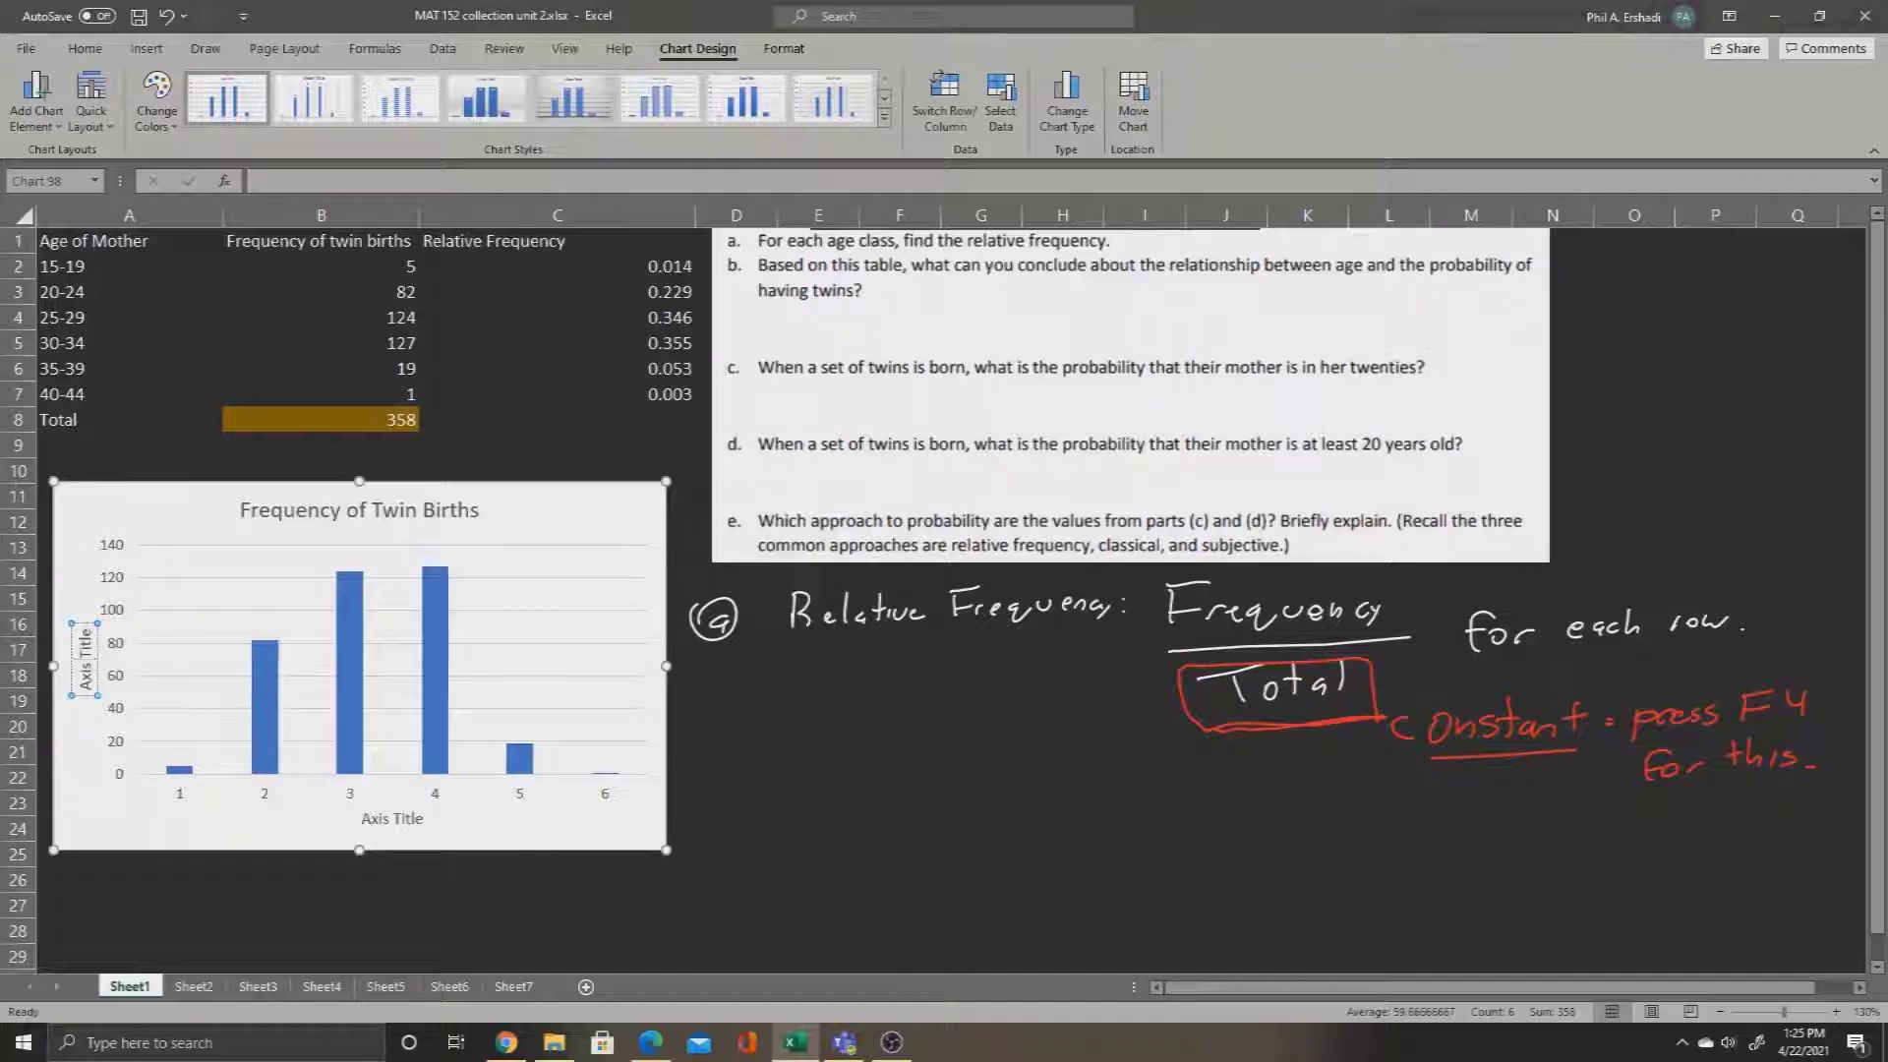
pyautogui.press('Right')
pyautogui.press('Right')
pyautogui.press('Right')
pyautogui.press('Right')
pyautogui.press('Right')
pyautogui.press('BackSpace')
pyautogui.write('Frequency')
# Replace the horizontal axis title's placeholder text with "Age of the Mother".
pyautogui.click(422, 818)
pyautogui.click(422, 818)
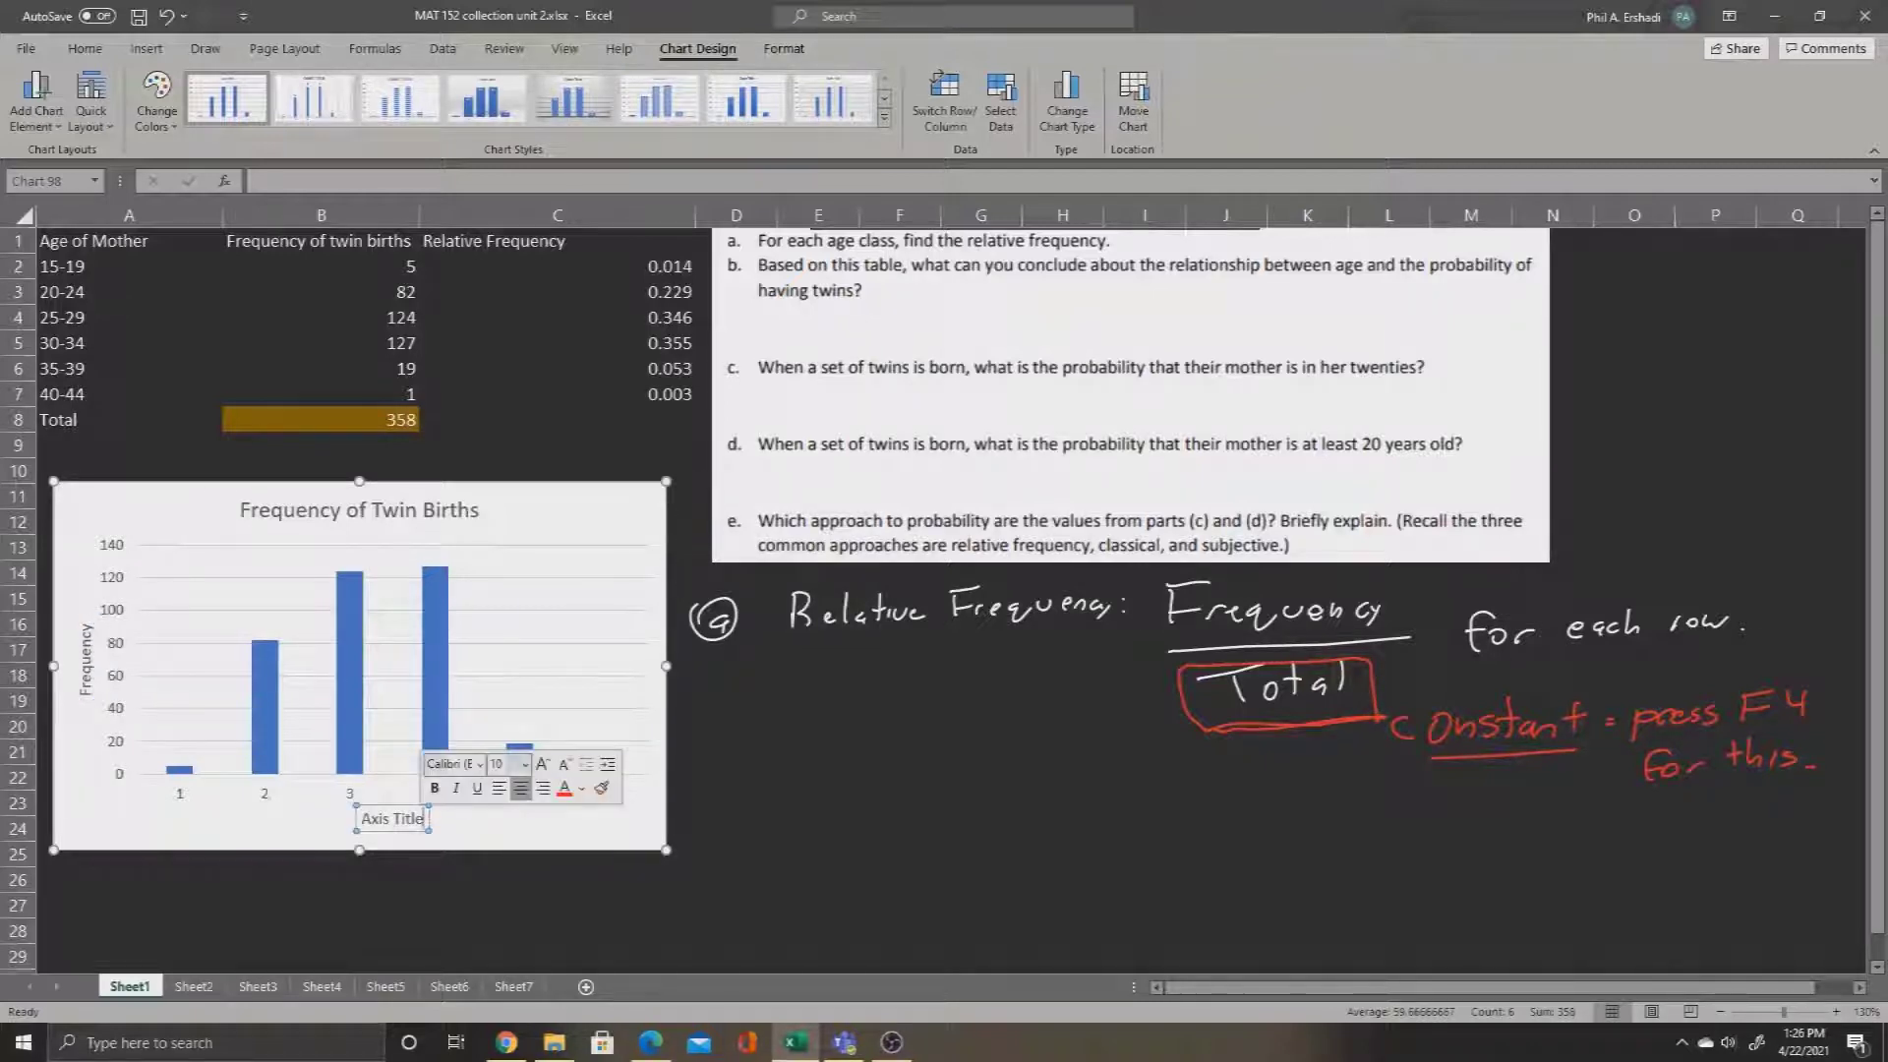
pyautogui.moveTo(422, 818); pyautogui.dragTo(325, 818)
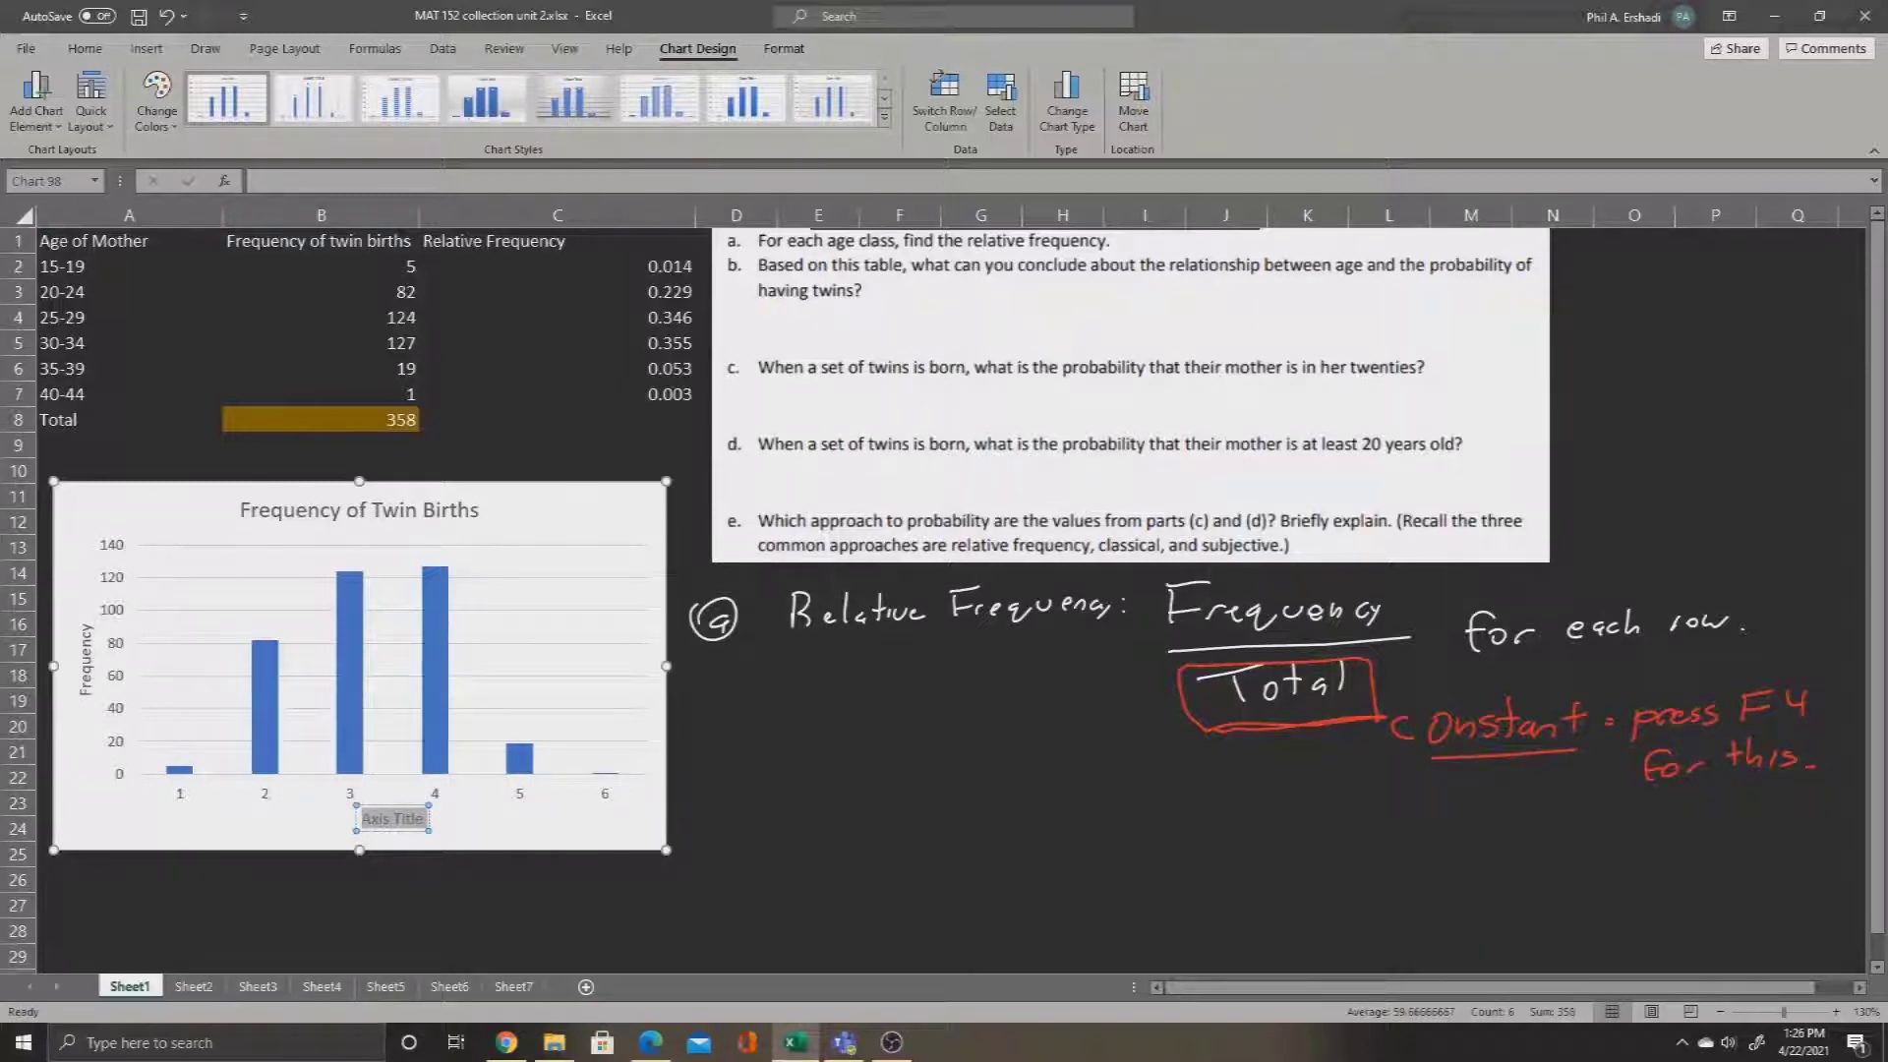
pyautogui.write('Age of the Mother')
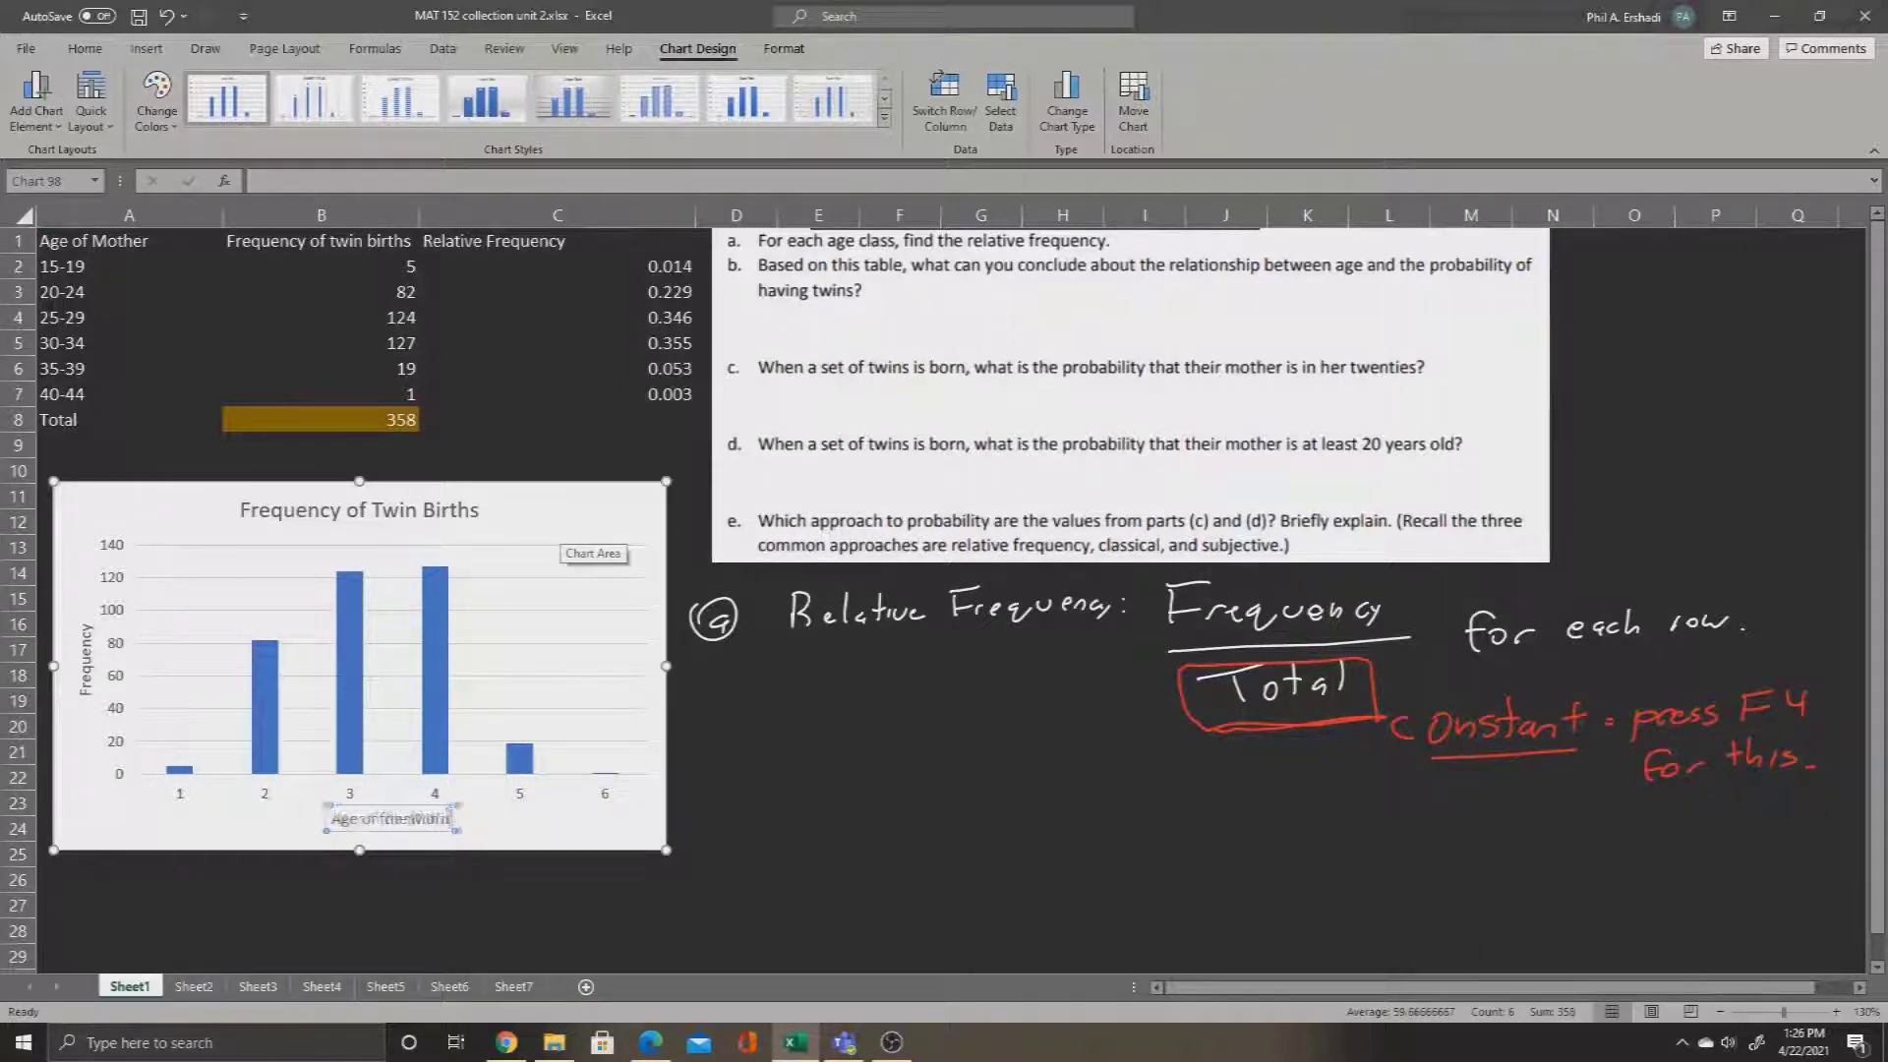
pyautogui.click(631, 546)
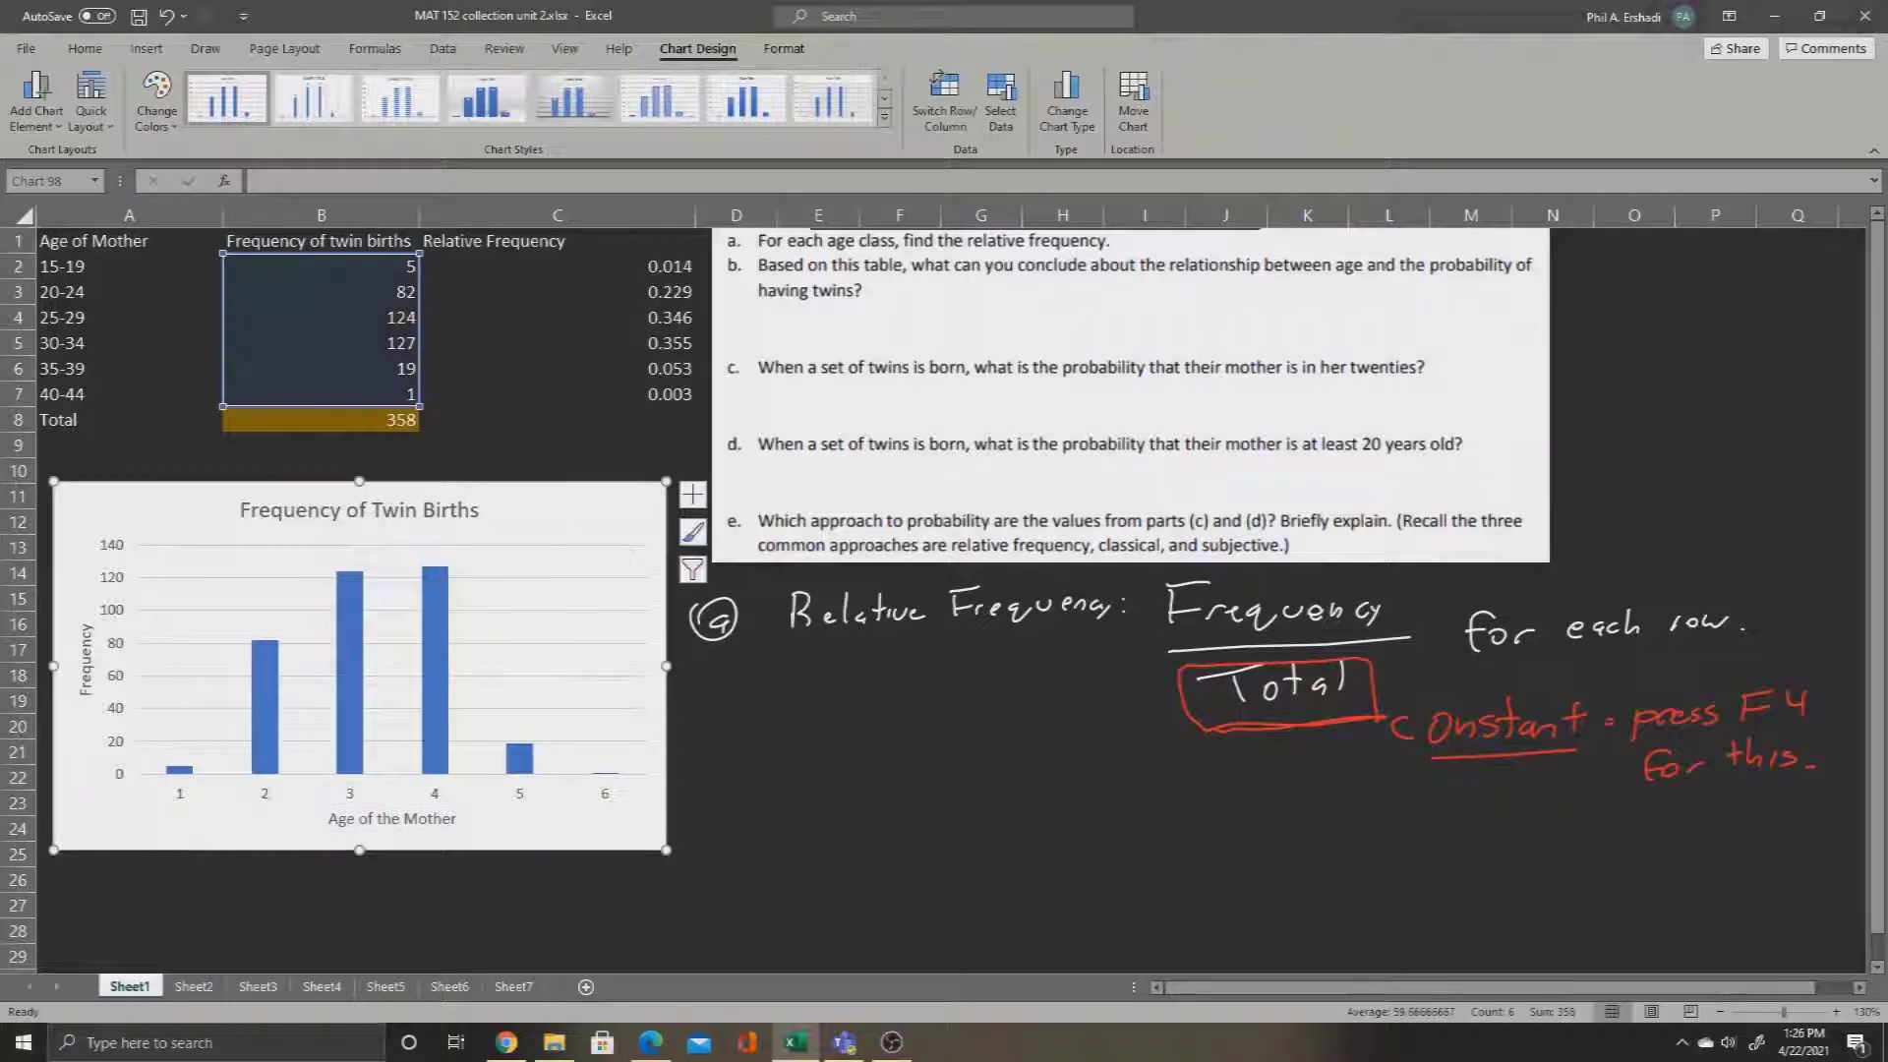
# Set the chart's horizontal category labels to the age classes in A2:A7.
pyautogui.rightClick(437, 794)
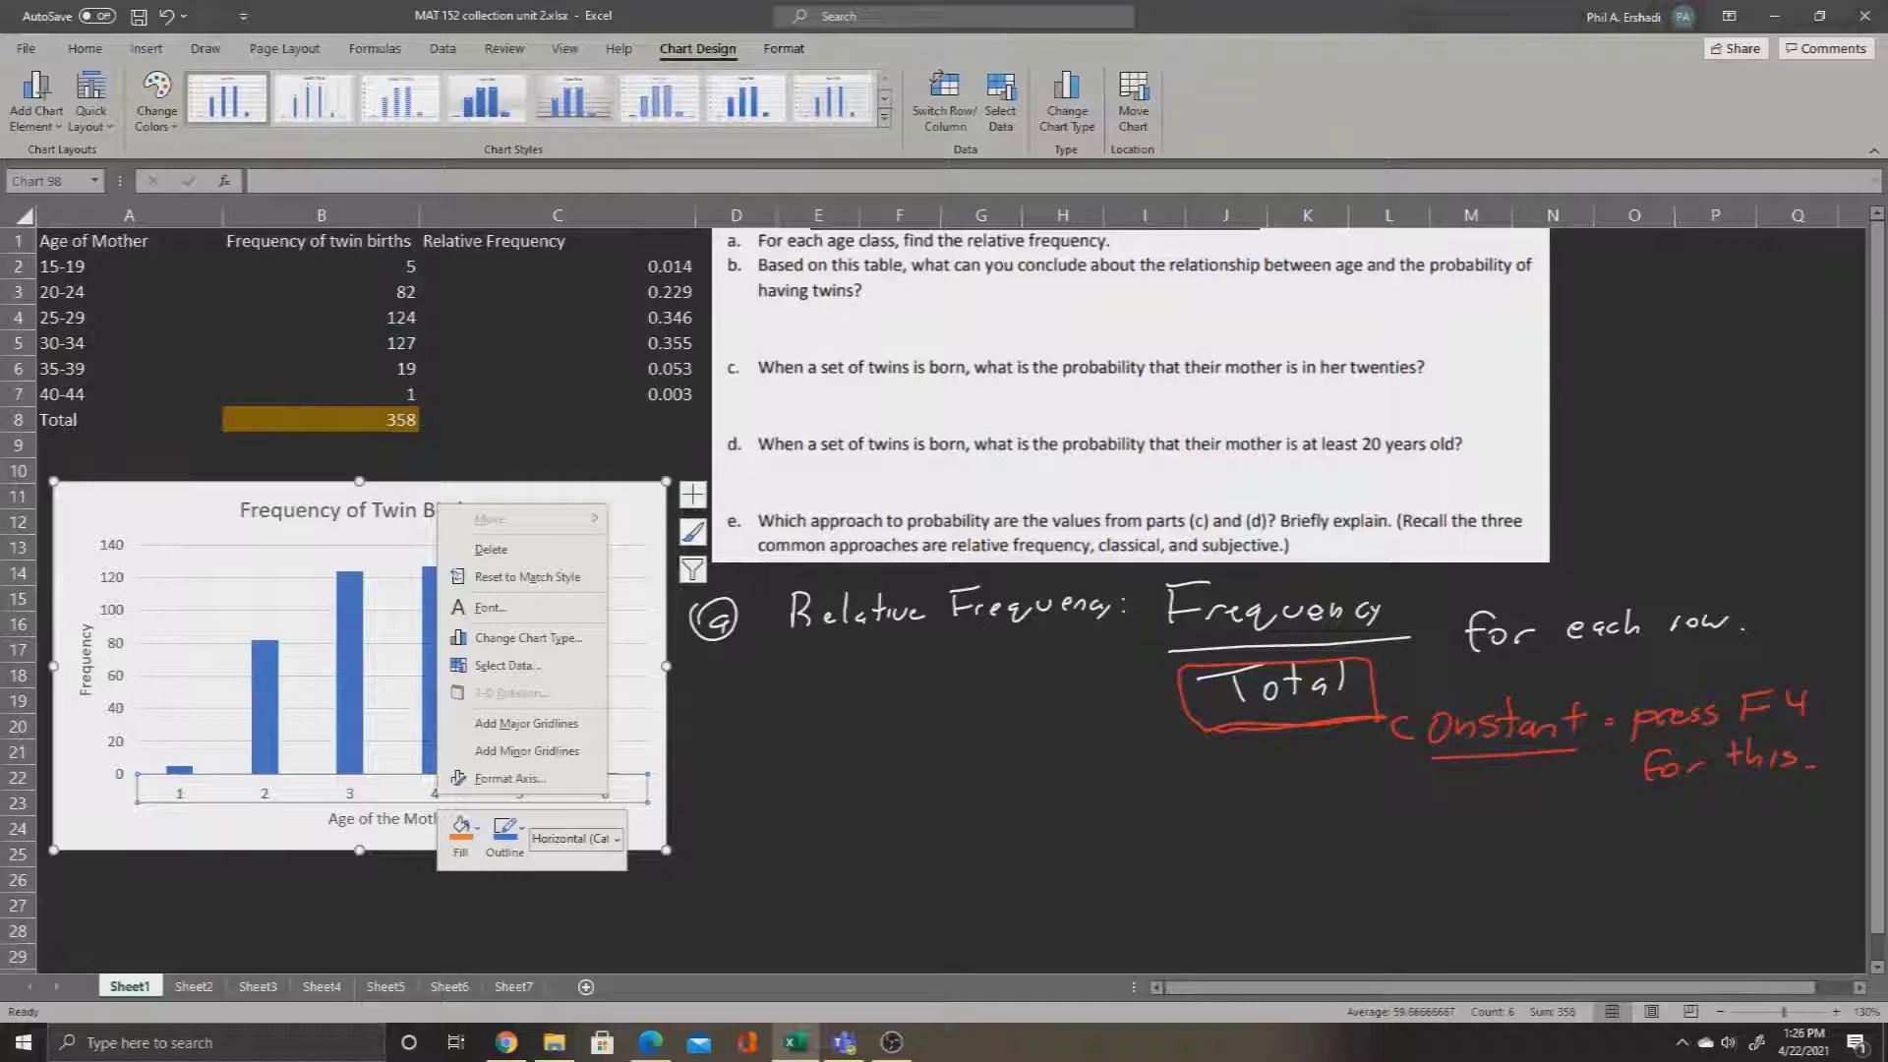
pyautogui.press('Escape')
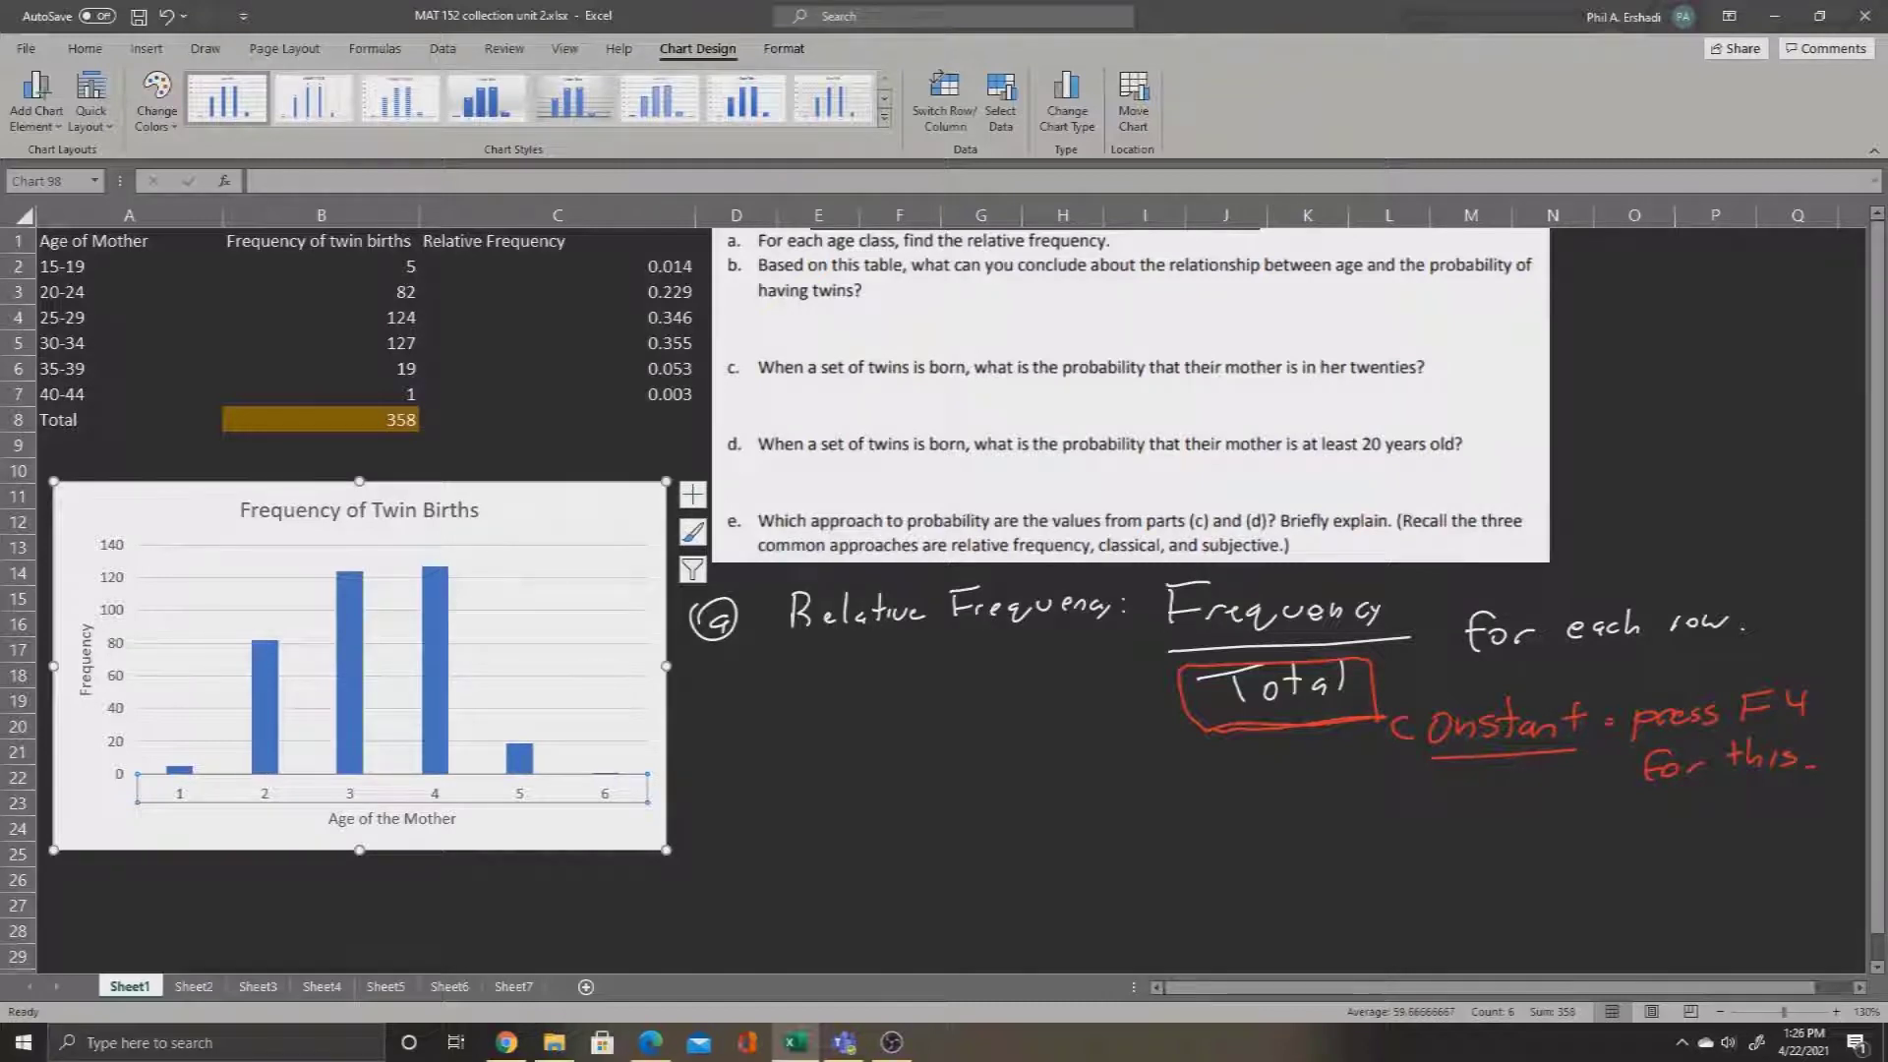
pyautogui.rightClick(263, 792)
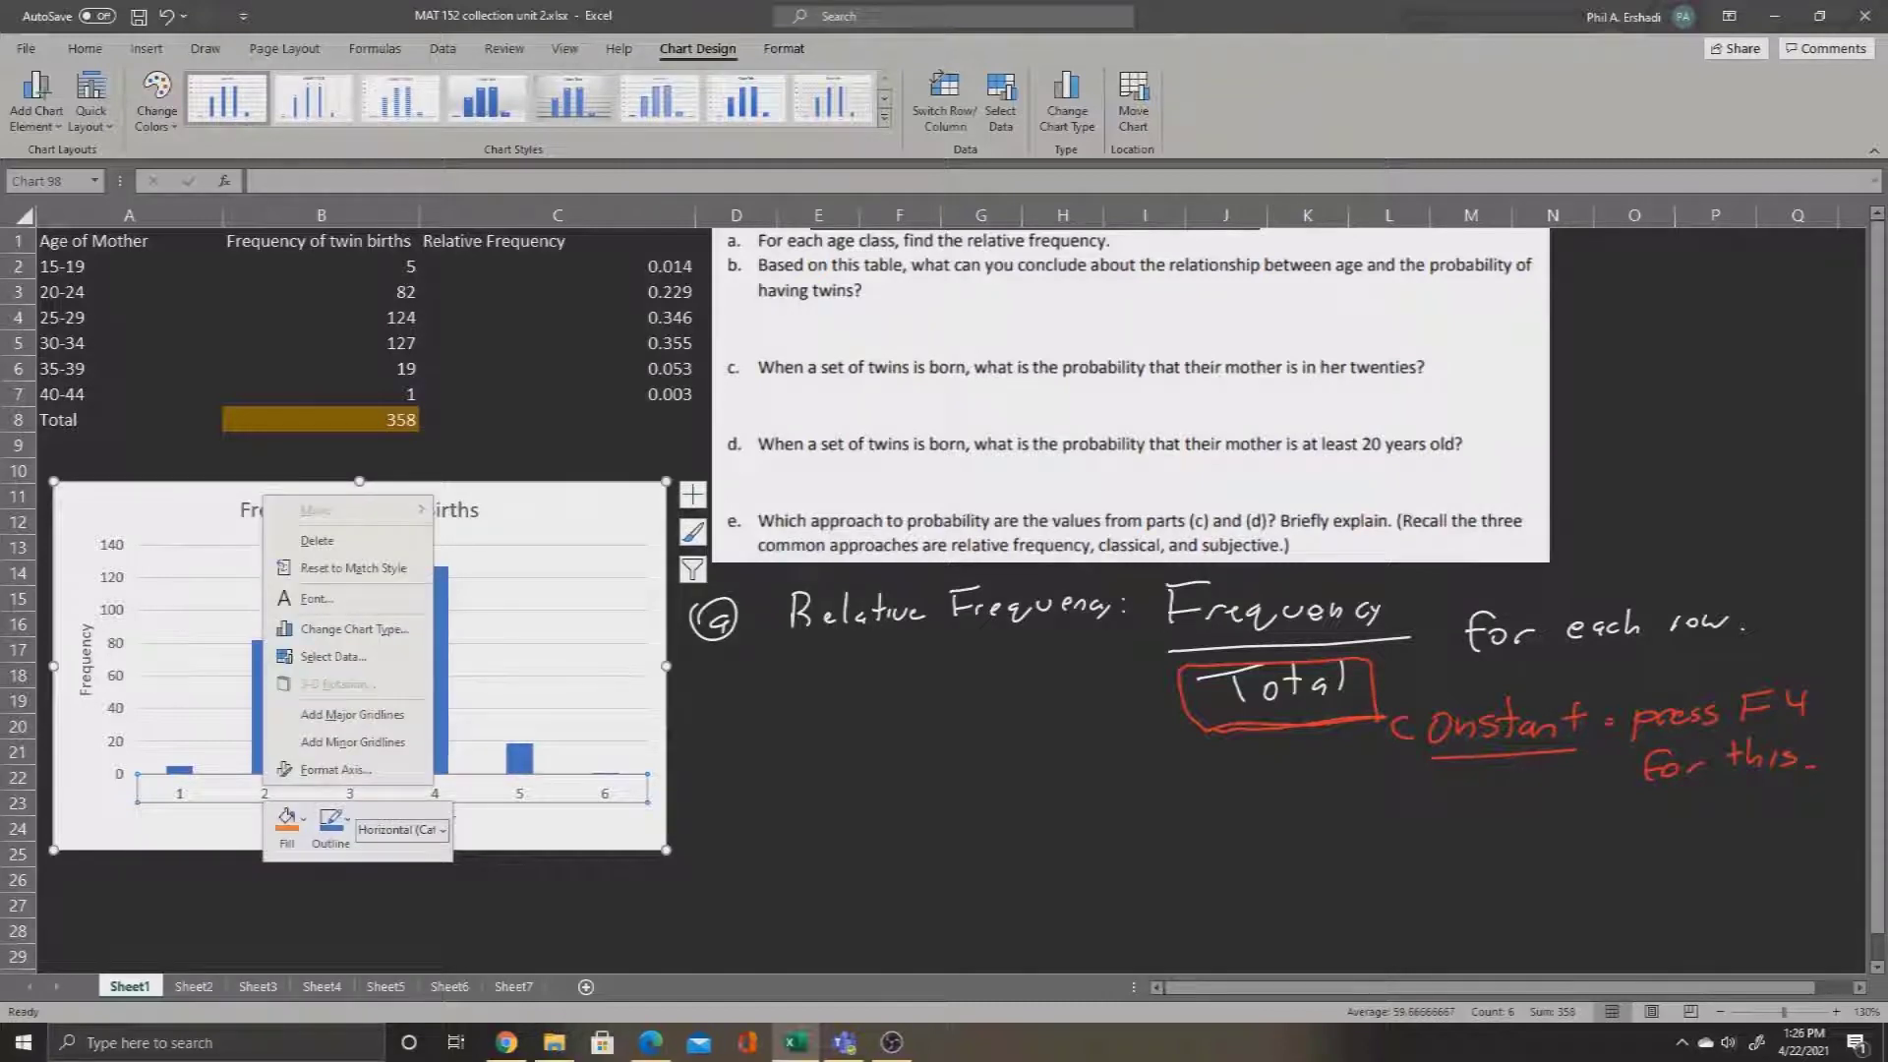
pyautogui.click(335, 656)
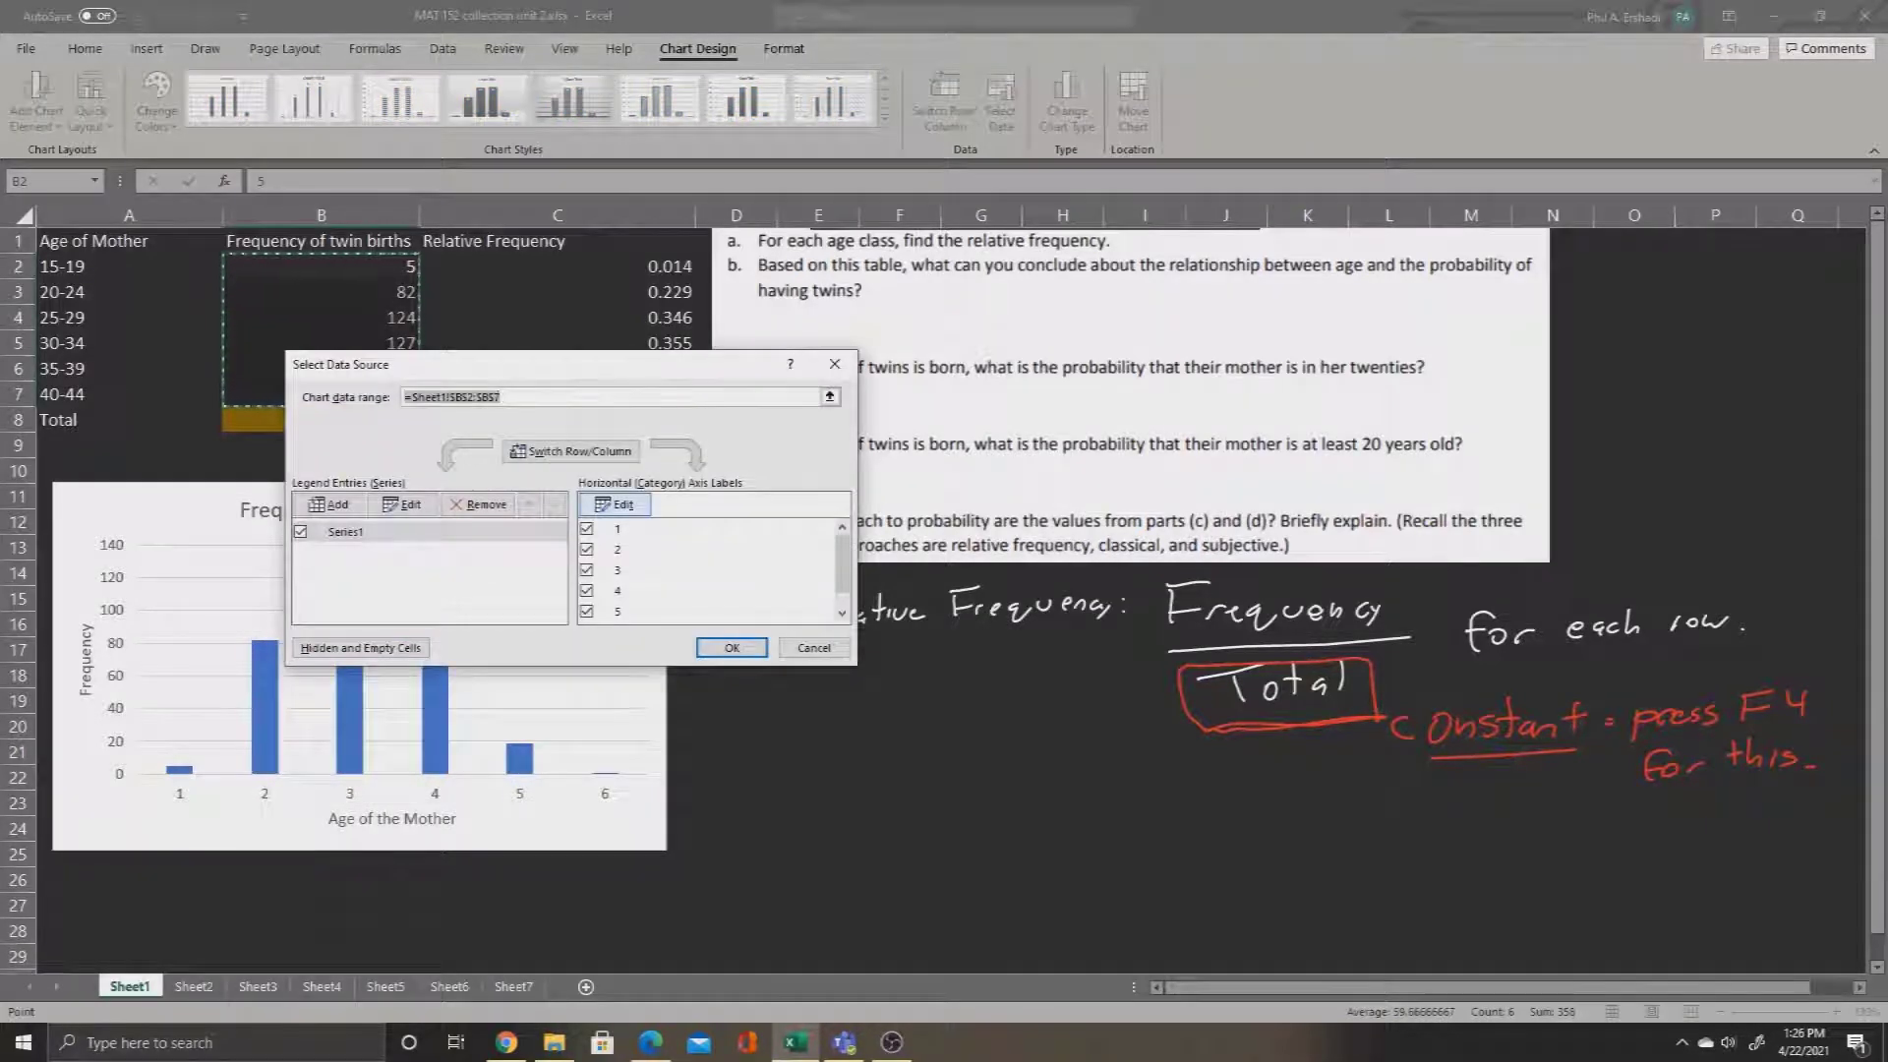
pyautogui.click(615, 505)
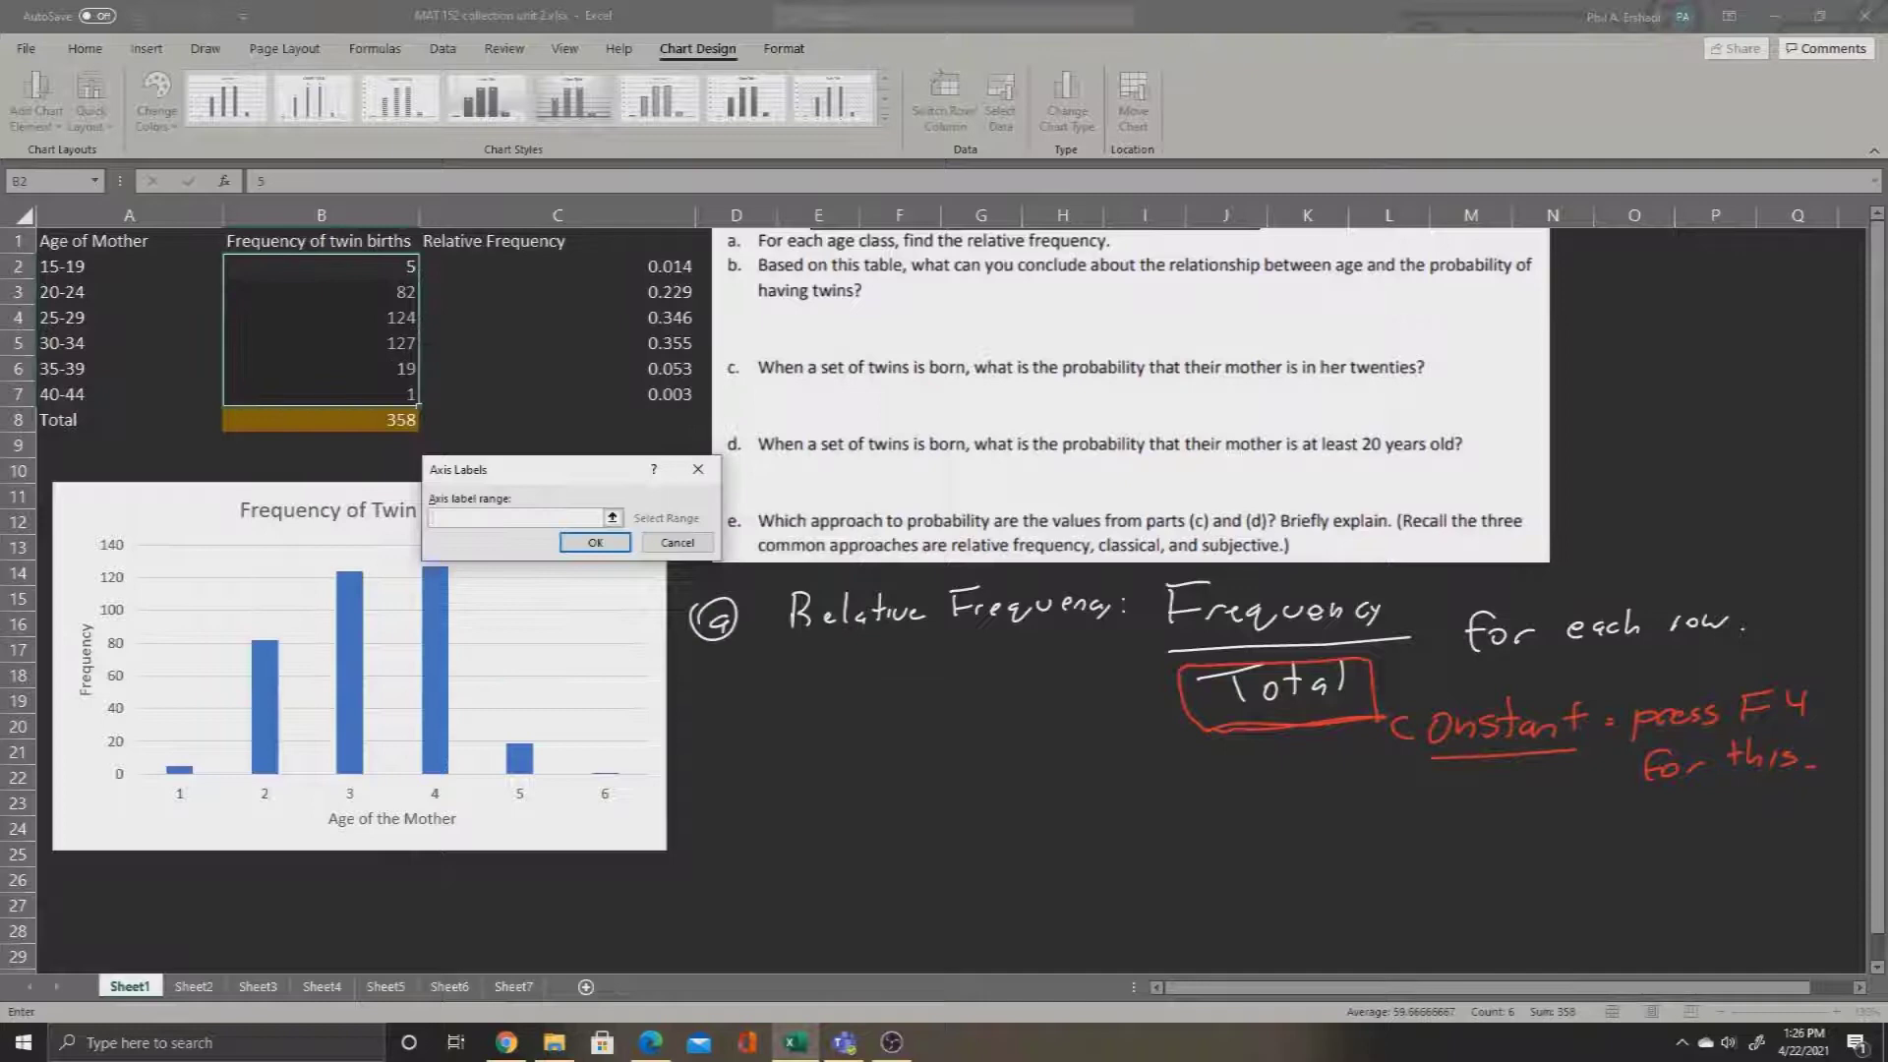
pyautogui.moveTo(197, 265); pyautogui.dragTo(212, 401)
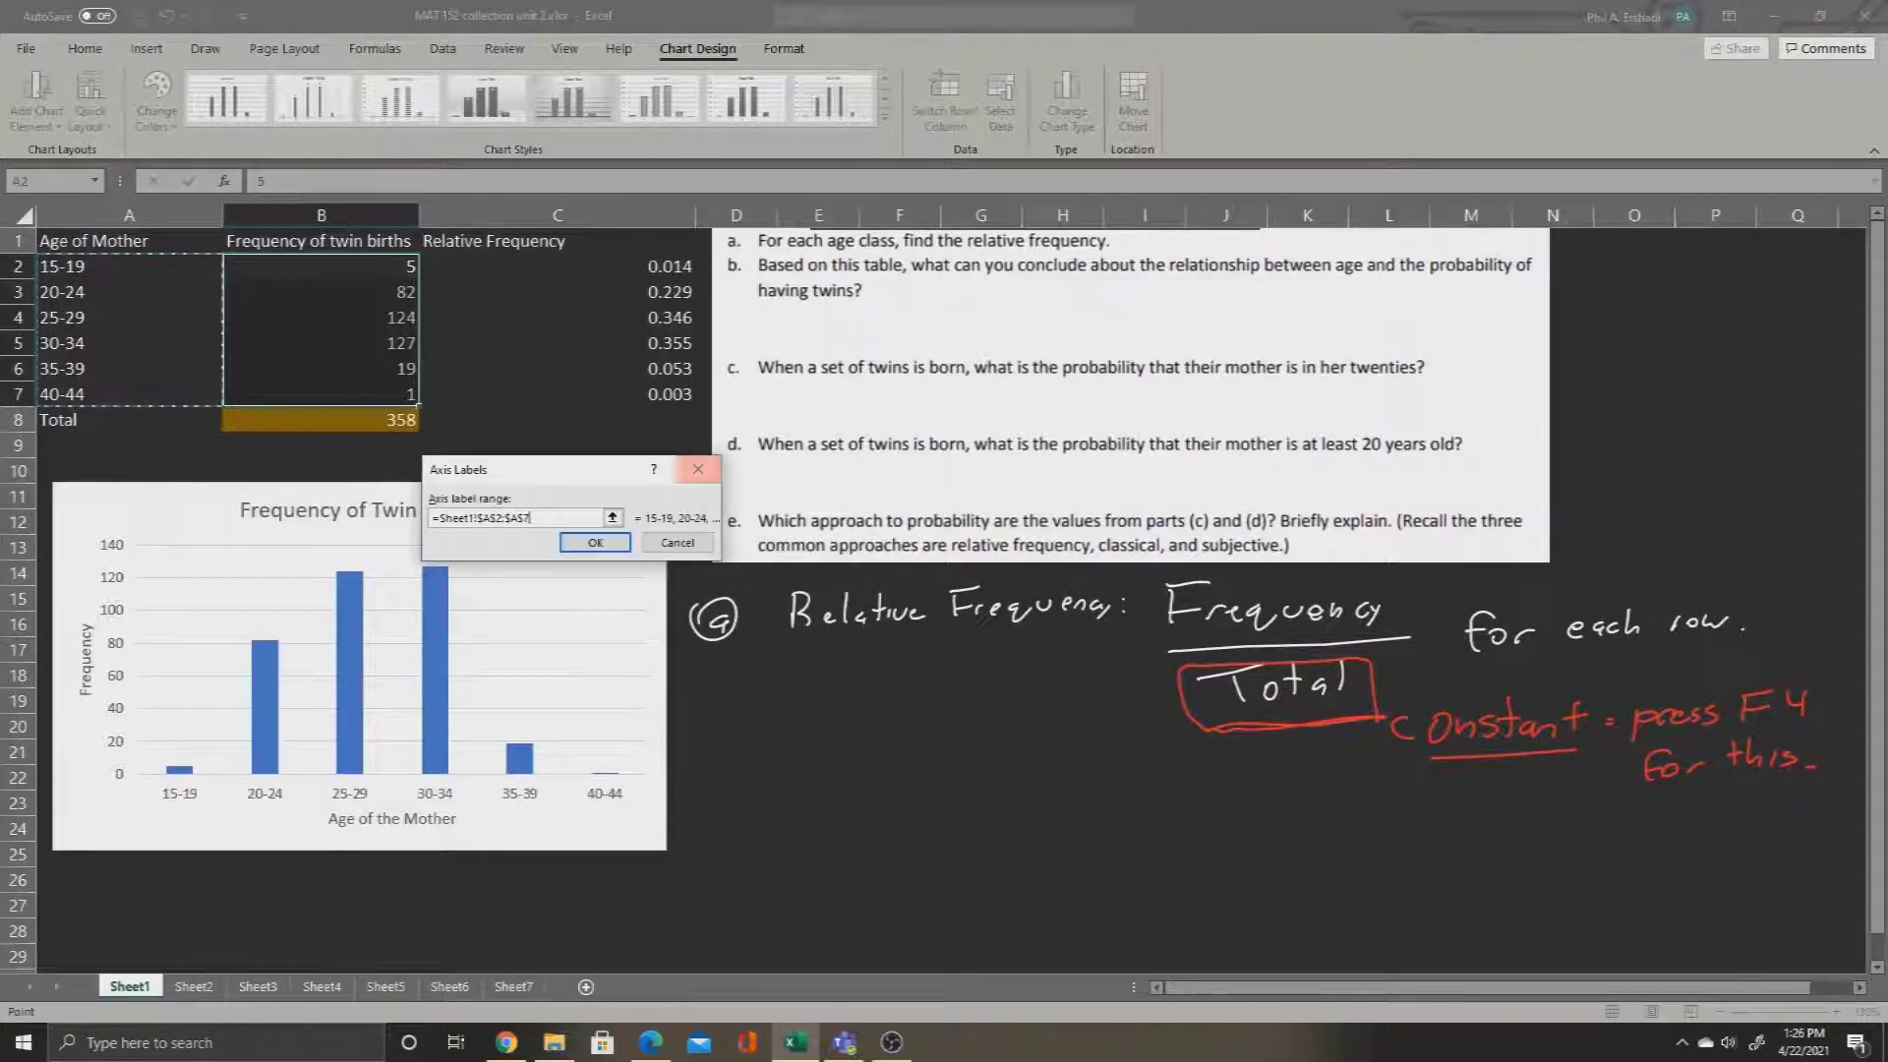
pyautogui.press('Return')
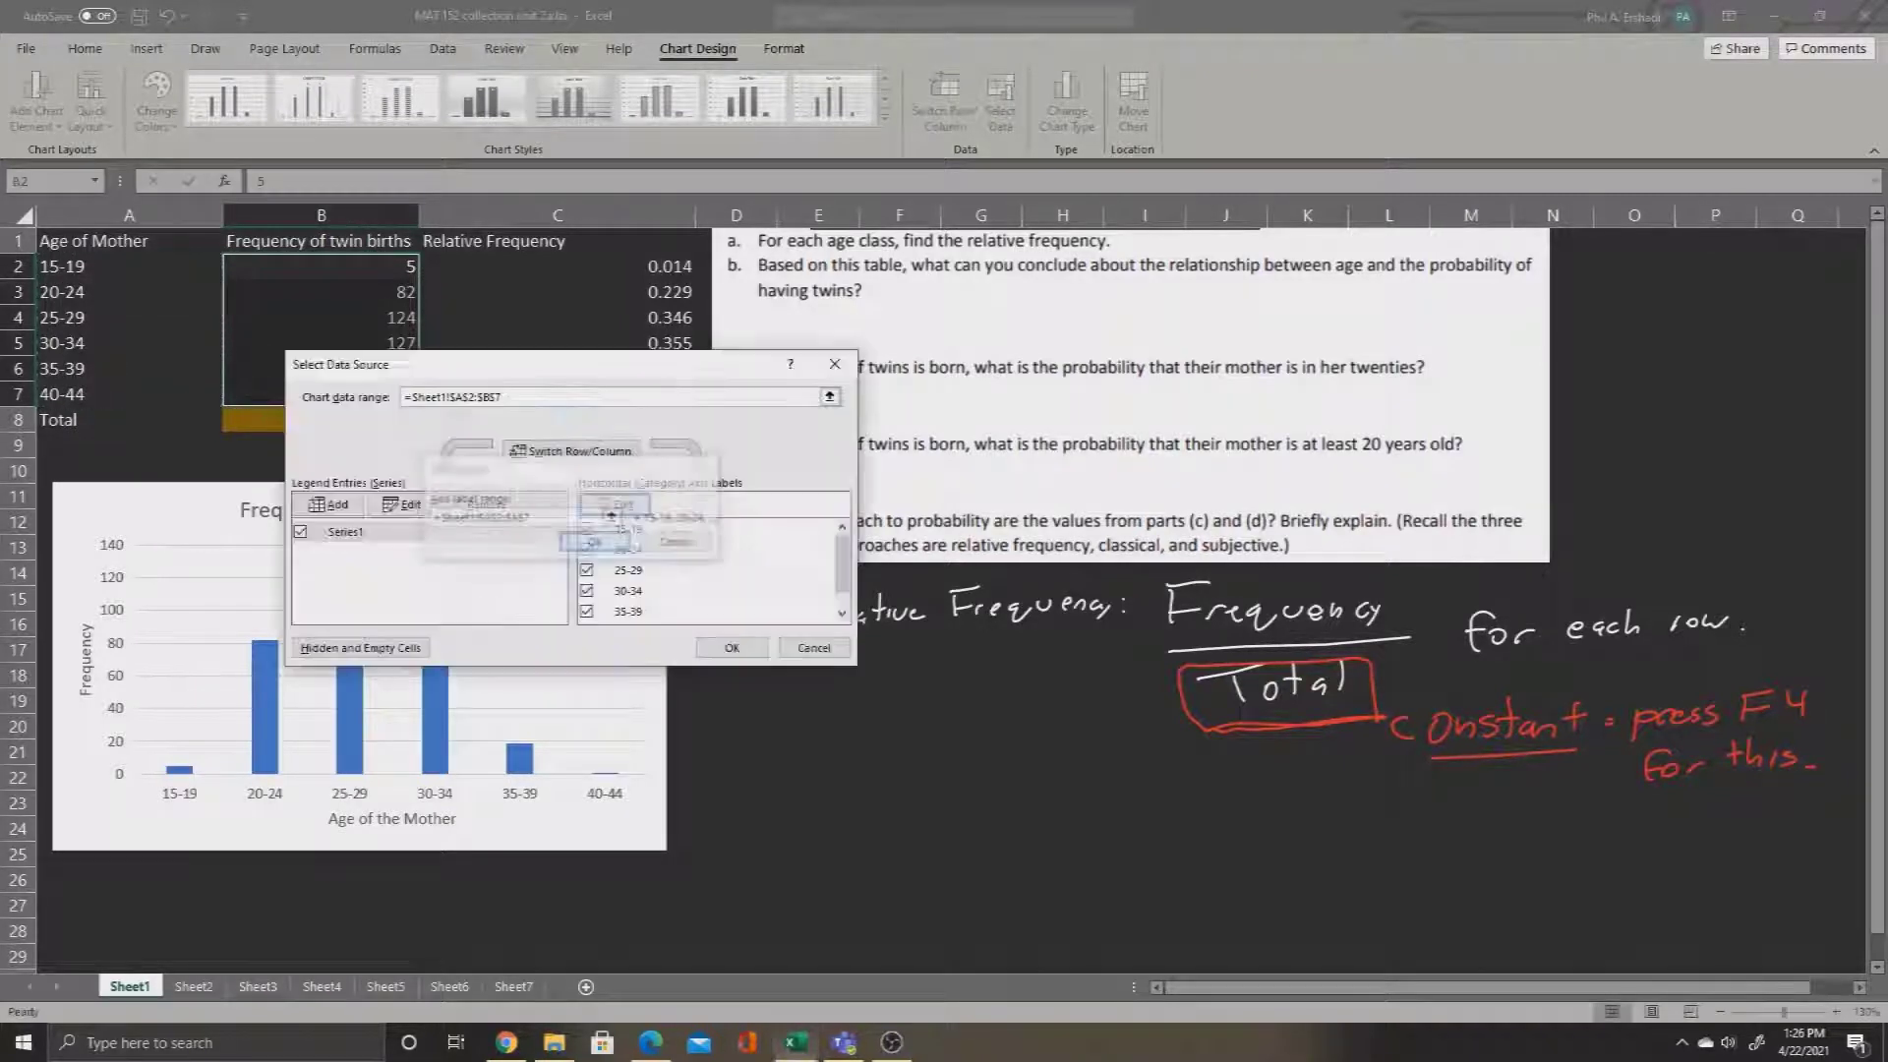
pyautogui.press('Return')
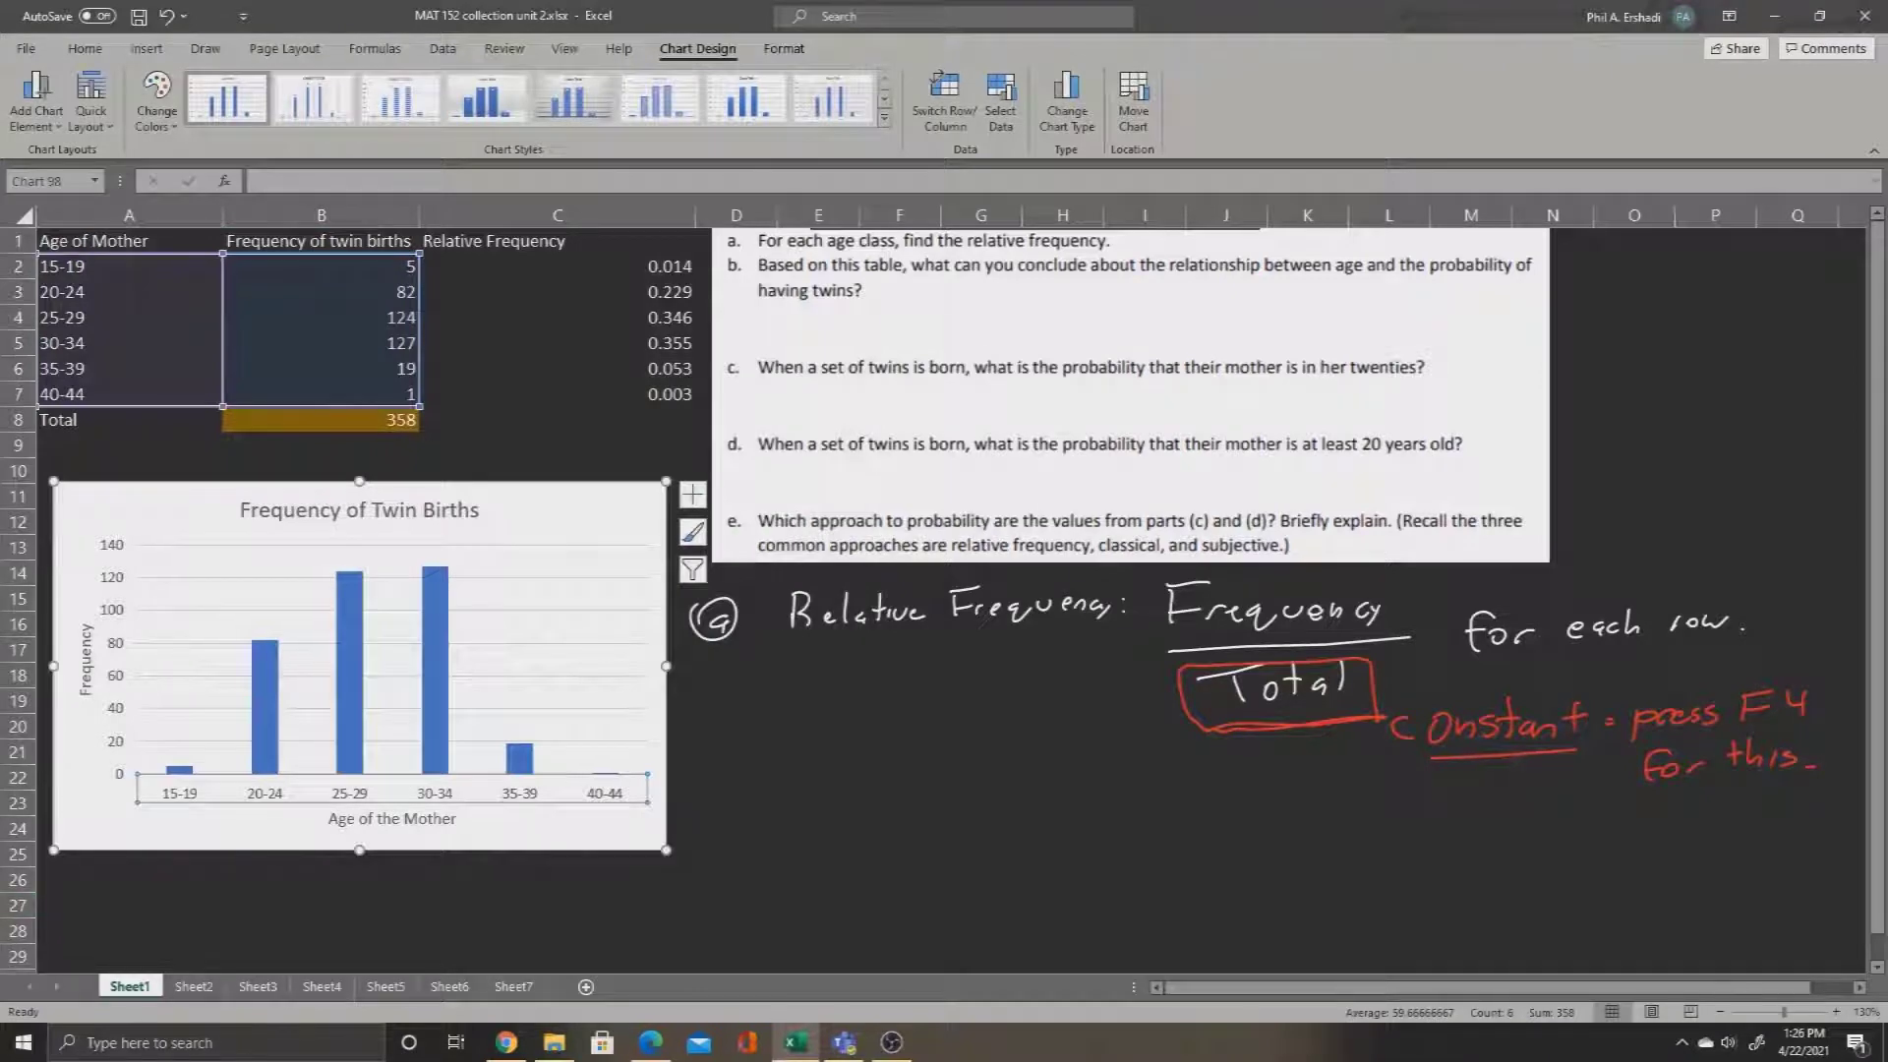
# In red ink, underline "her twenties" in part c and handwrite "20-24 and 25-29 add the relative Frequencies" below it, double-underlining "add".
pyautogui.moveTo(260, 700)
pyautogui.click(205, 48)
pyautogui.moveTo(1322, 380); pyautogui.dragTo(1427, 379)
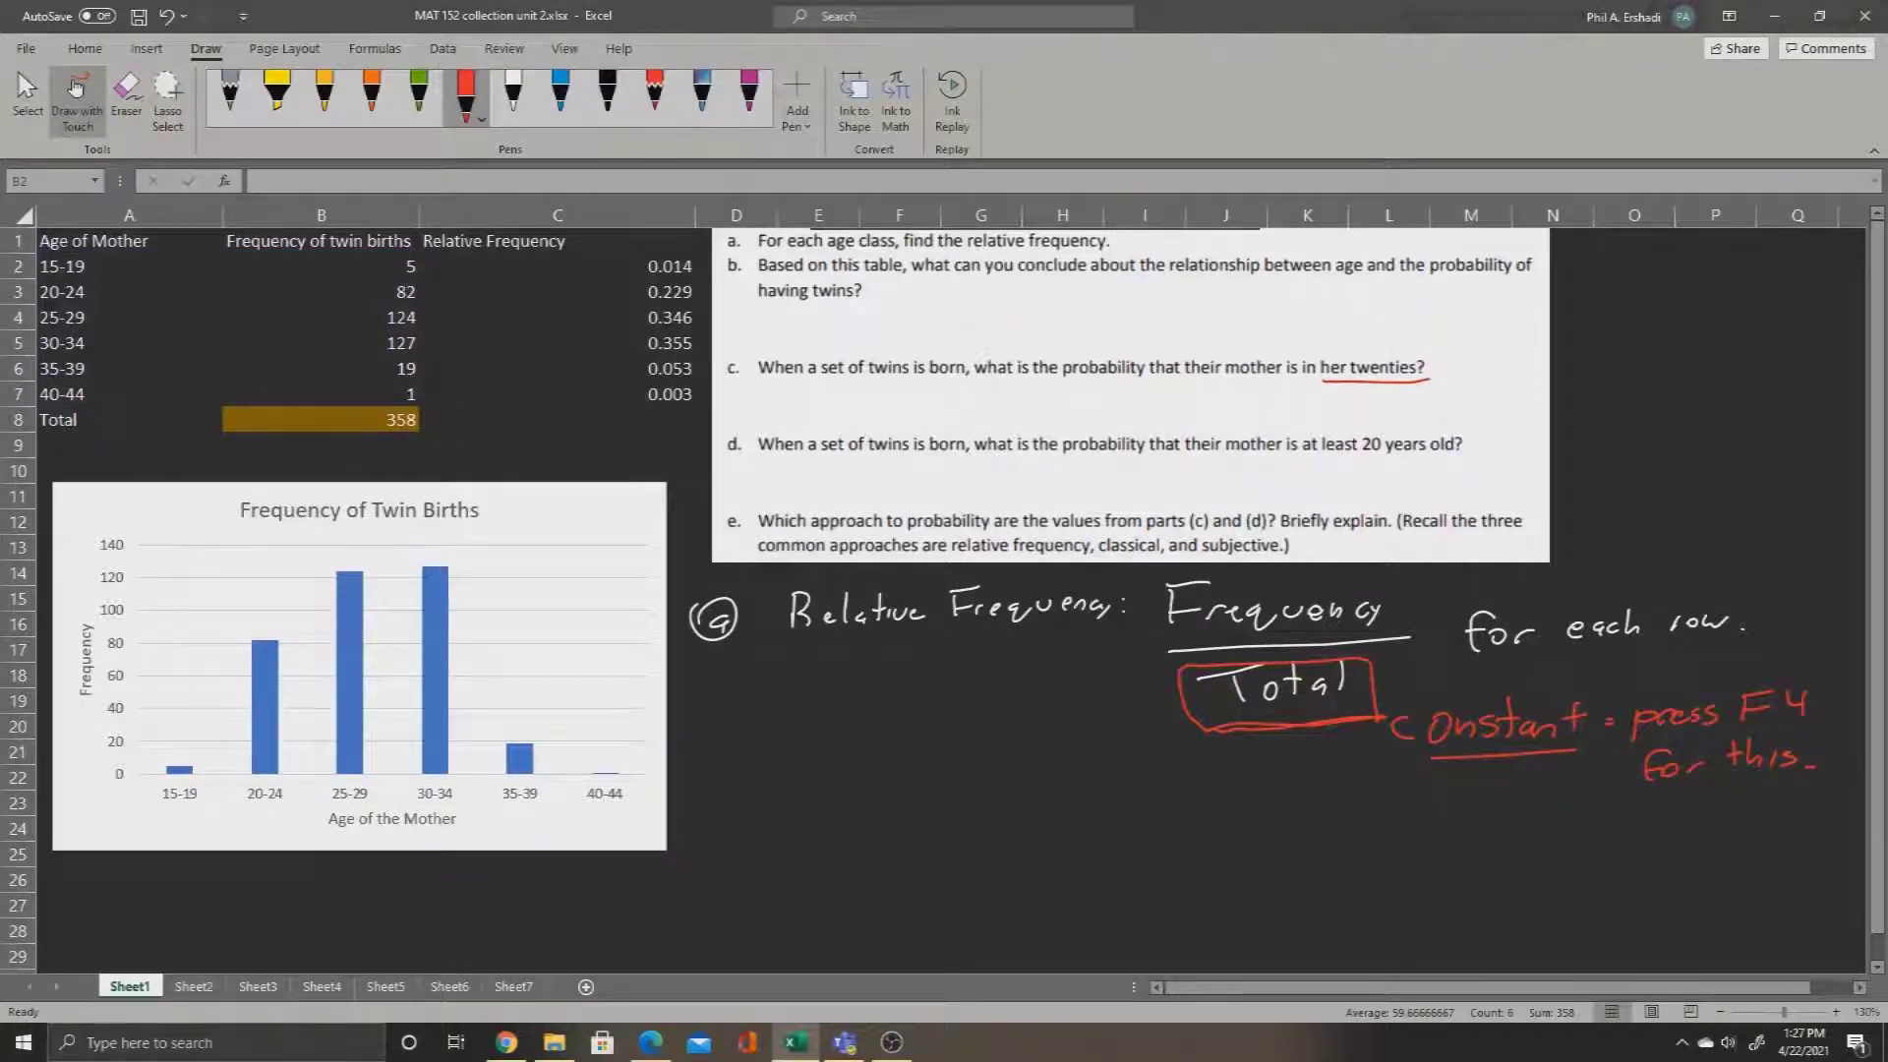
pyautogui.moveTo(799, 395); pyautogui.dragTo(854, 401)
pyautogui.moveTo(866, 395); pyautogui.dragTo(880, 409)
pyautogui.moveTo(886, 391); pyautogui.dragTo(898, 400)
pyautogui.moveTo(896, 390)
pyautogui.mouseDown()
pyautogui.moveTo(894, 409)
pyautogui.moveTo(932, 411)
pyautogui.mouseUp()
pyautogui.moveTo(939, 404); pyautogui.dragTo(1554, 405)
pyautogui.moveTo(1117, 418); pyautogui.dragTo(1201, 416)
pyautogui.moveTo(1138, 425); pyautogui.dragTo(1195, 424)
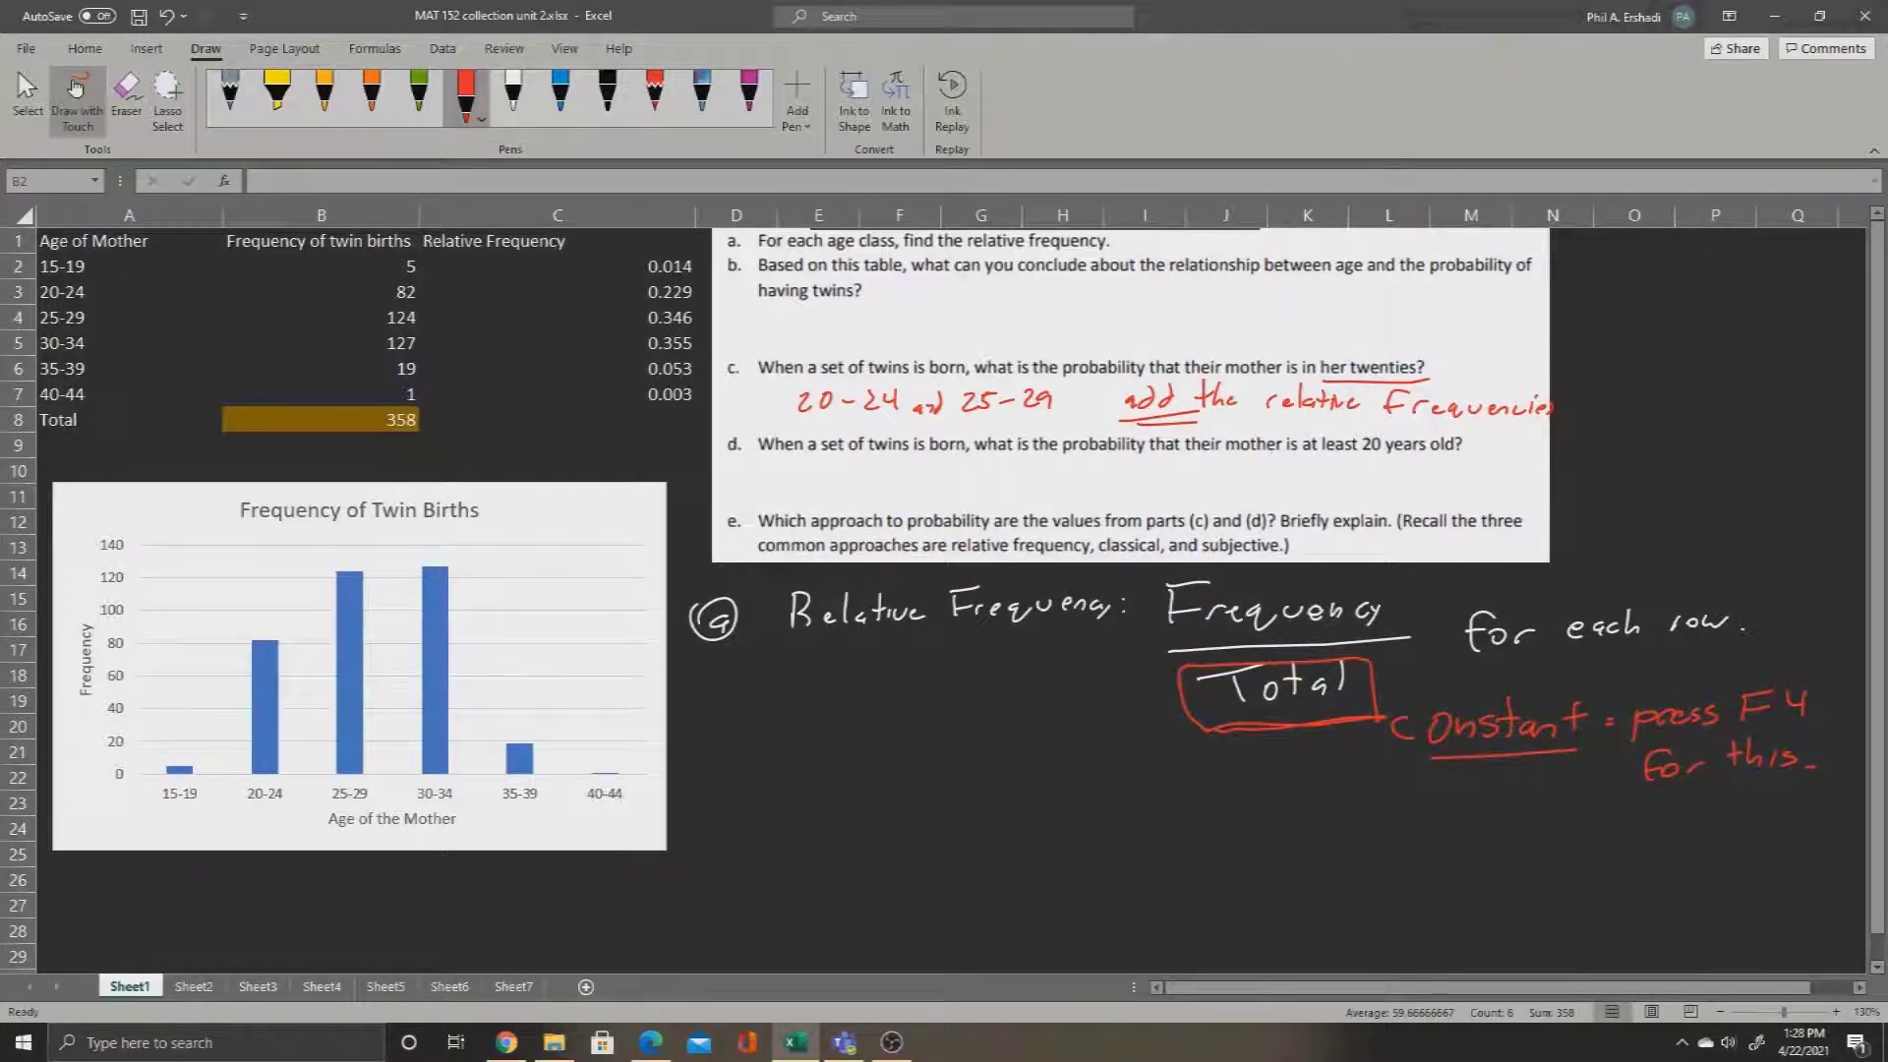
# Stop inking and label part c with "C" in D23 and "P(being in her twenties)" in E23.
pyautogui.press('Escape')
pyautogui.click(737, 751)
pyautogui.click(736, 803)
pyautogui.write('c')
pyautogui.press('Tab')
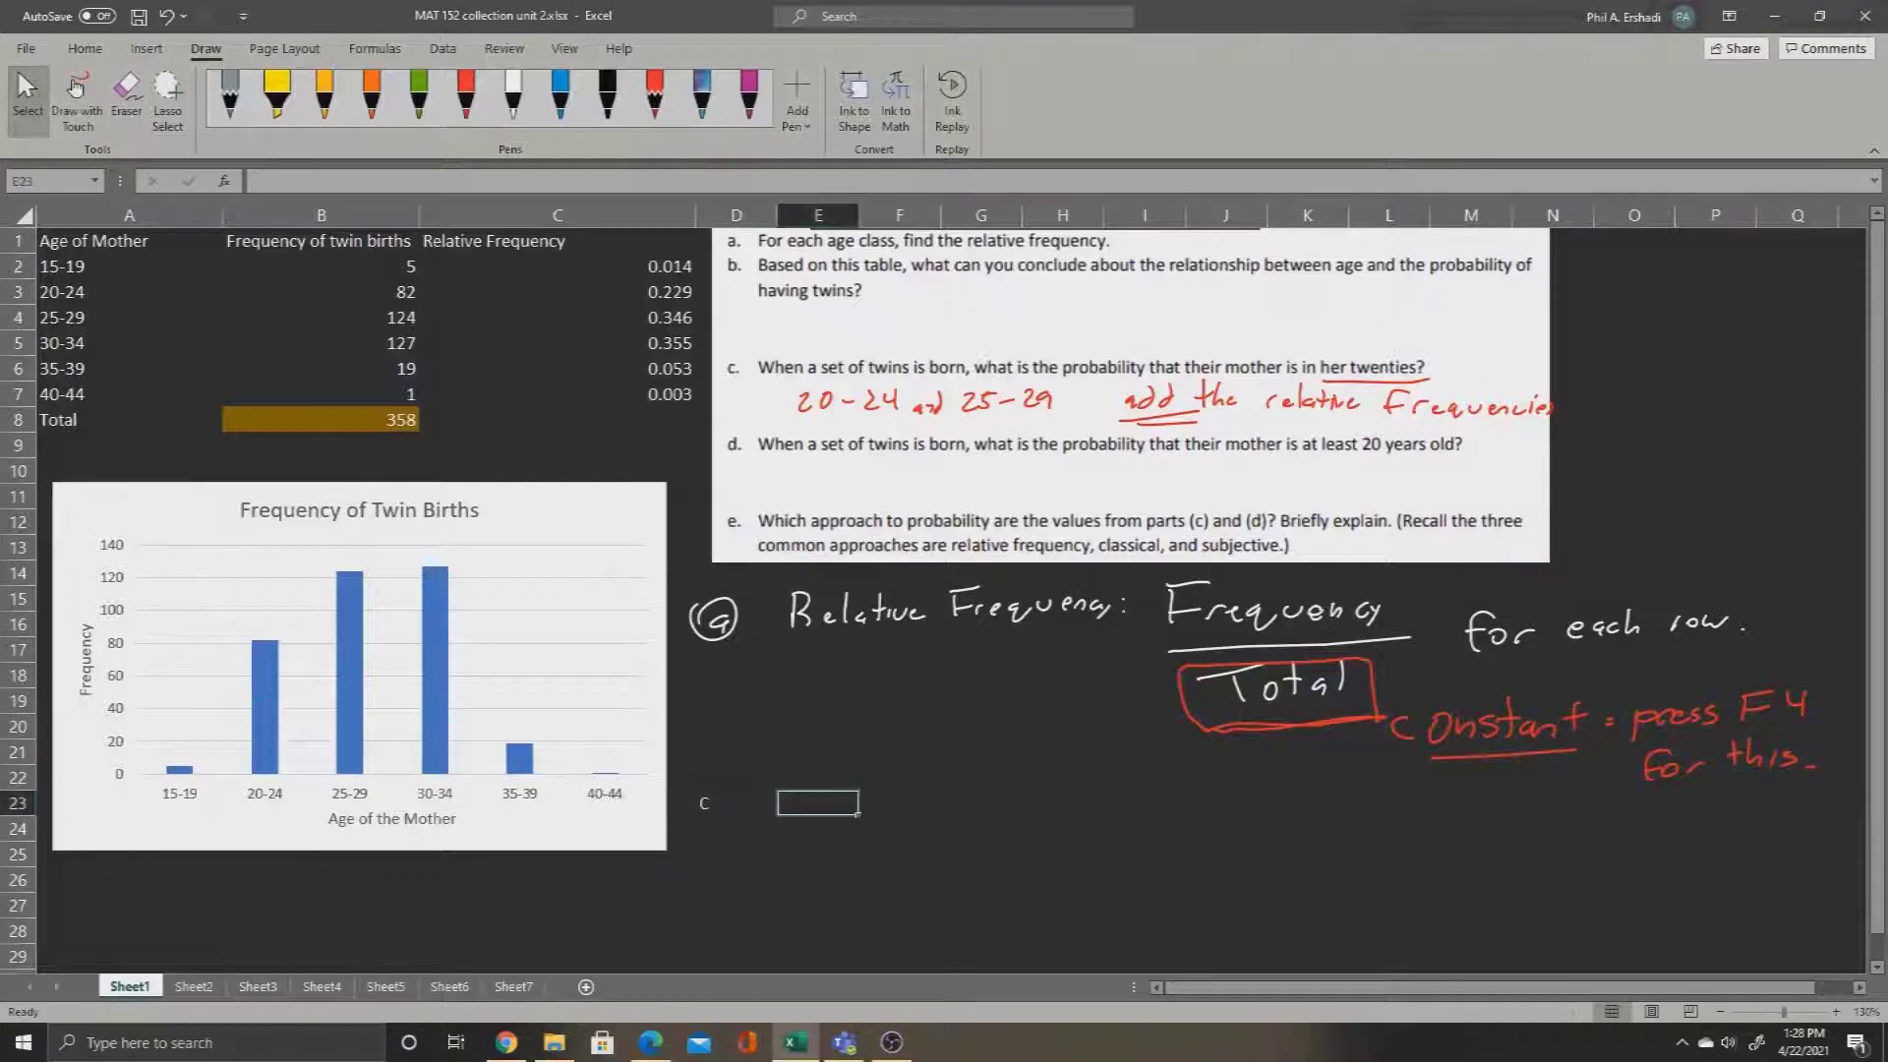
pyautogui.write('P(')
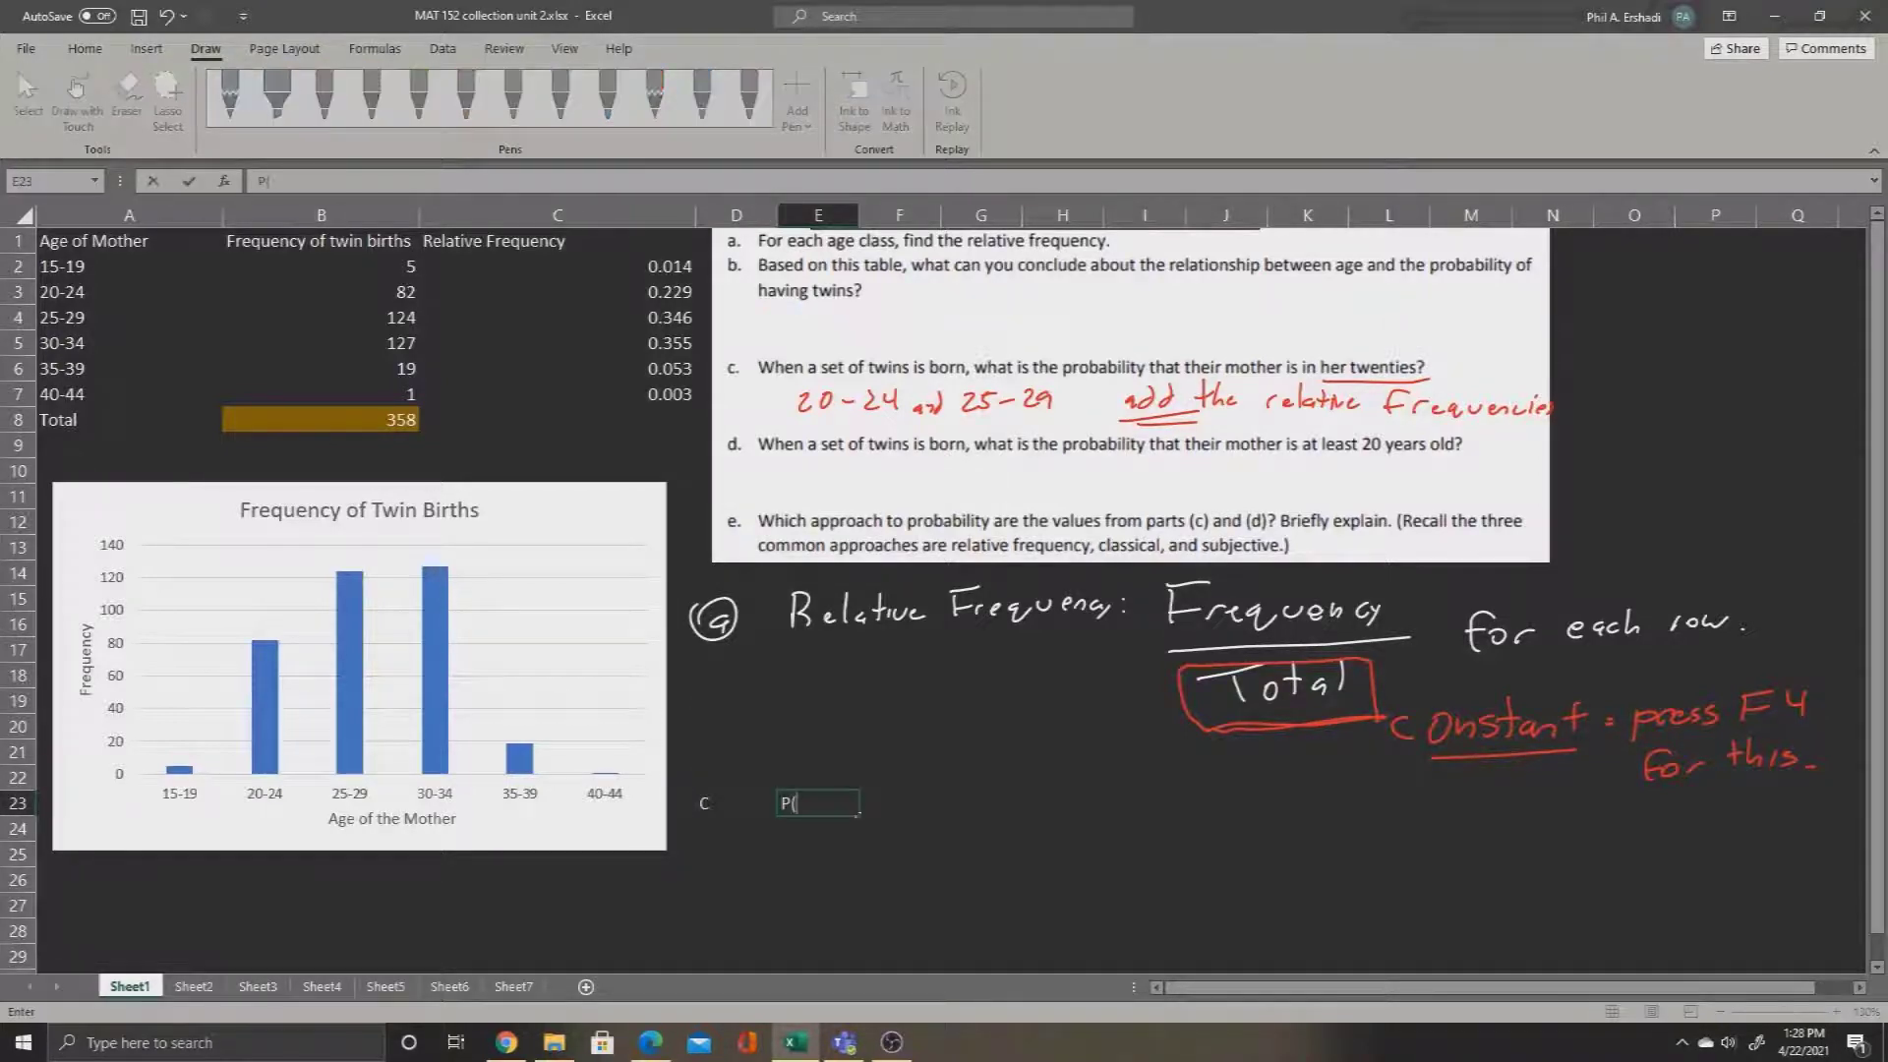
pyautogui.write('being in her twenties)')
pyautogui.press('Tab')
pyautogui.press('Tab')
pyautogui.press('Tab')
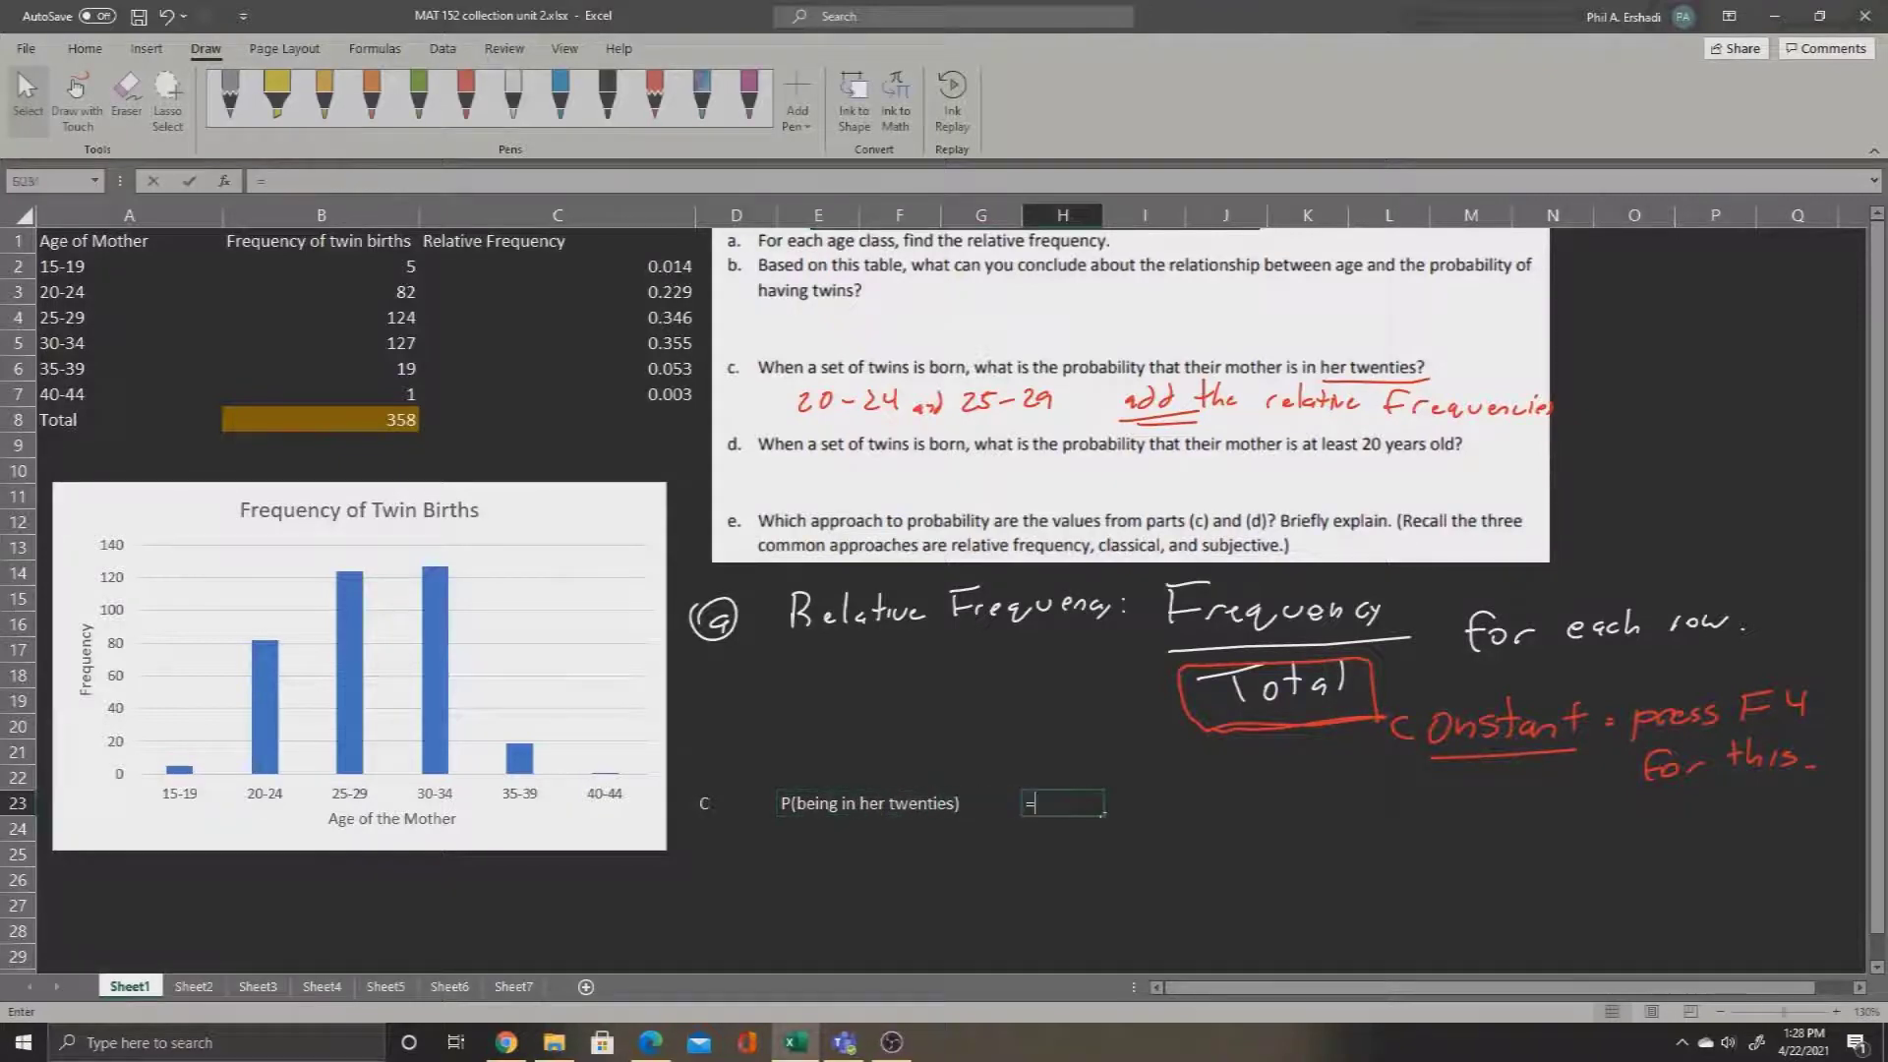
# Enter =C3+C4 in H23 to add the relative frequencies for ages 20-24 and 25-29.
pyautogui.write('=')
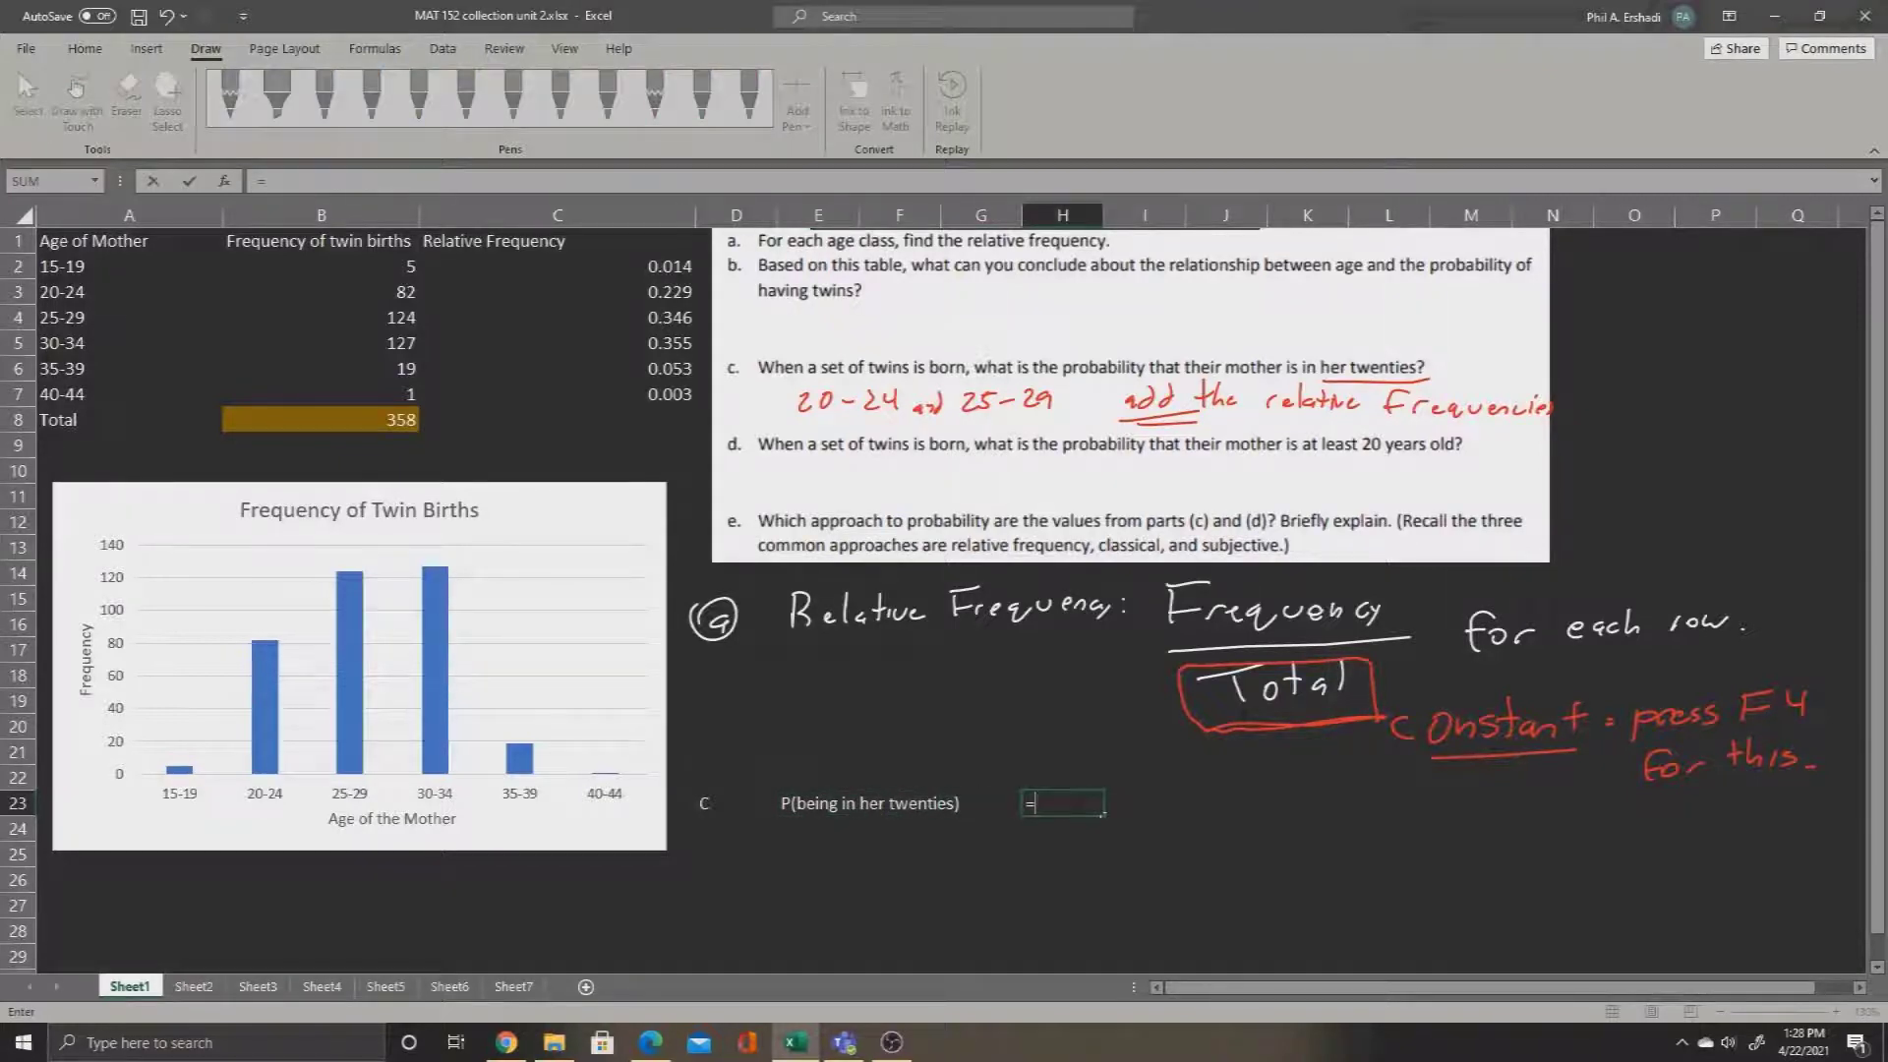
pyautogui.click(557, 292)
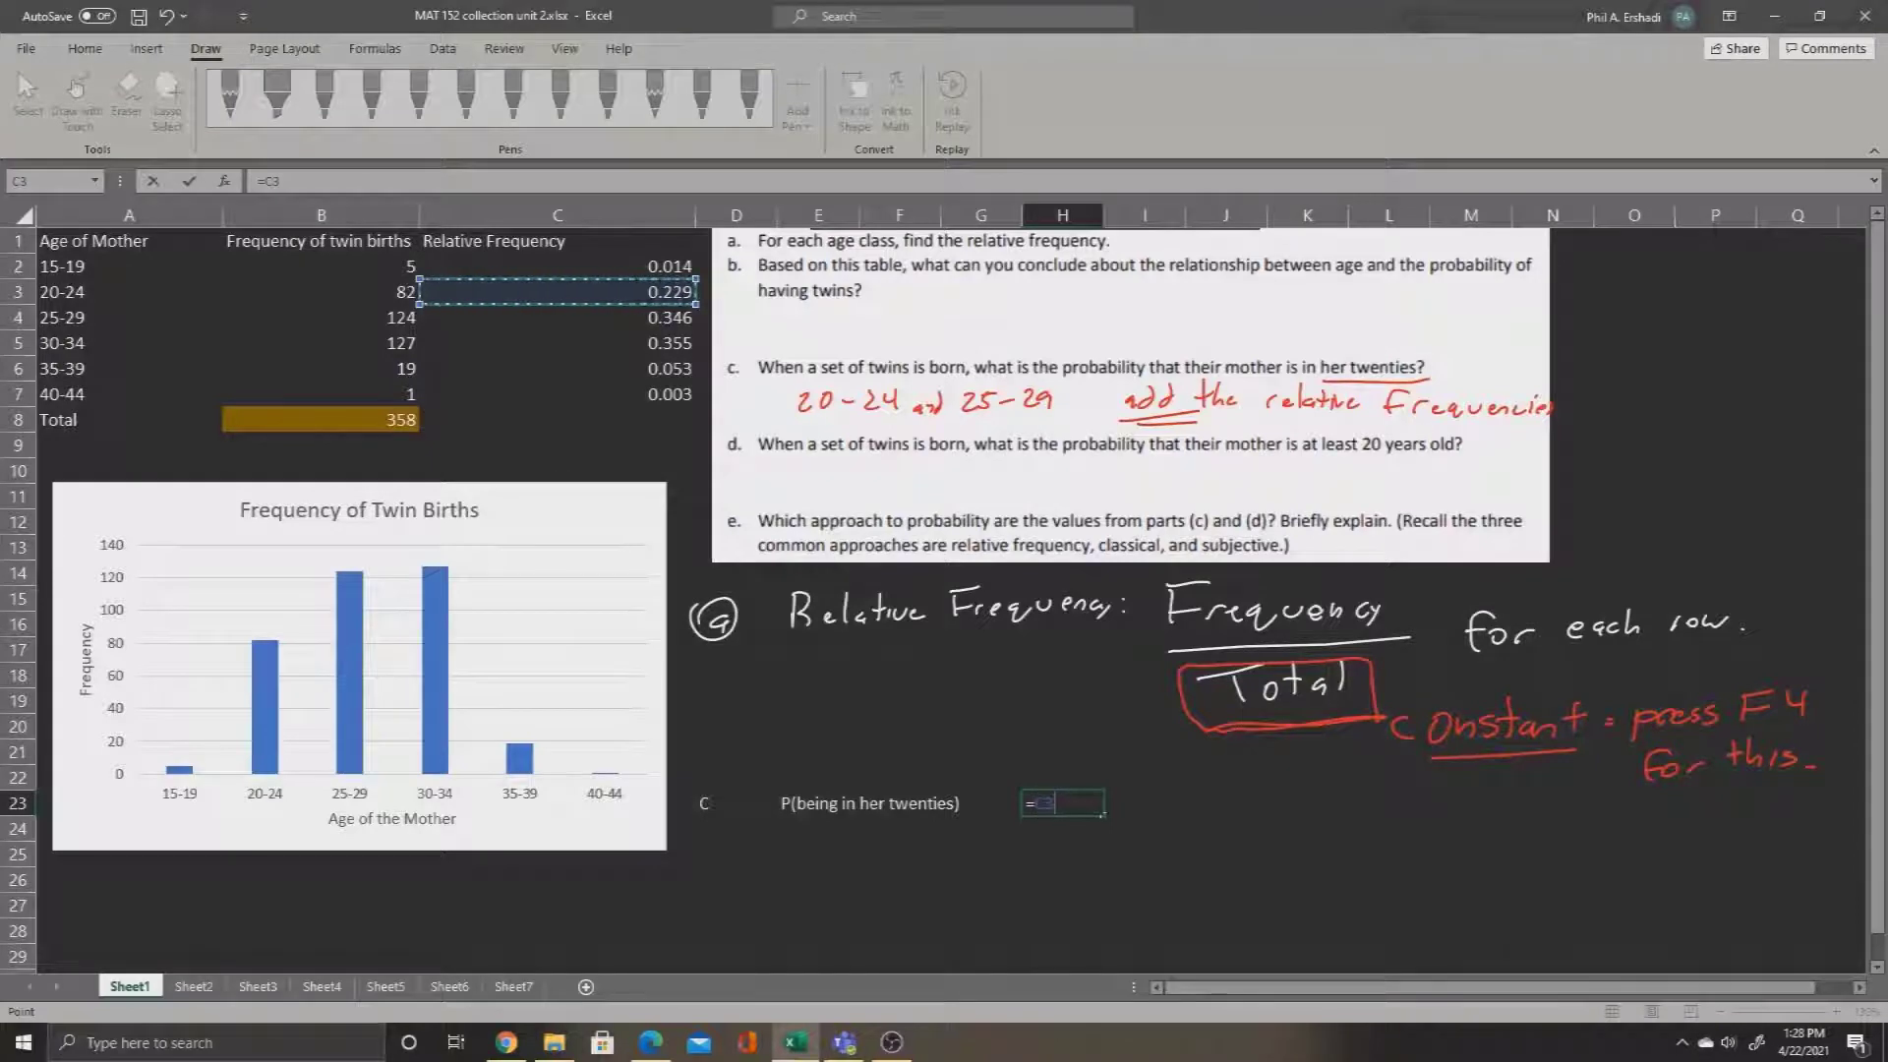
pyautogui.write('+')
pyautogui.click(557, 318)
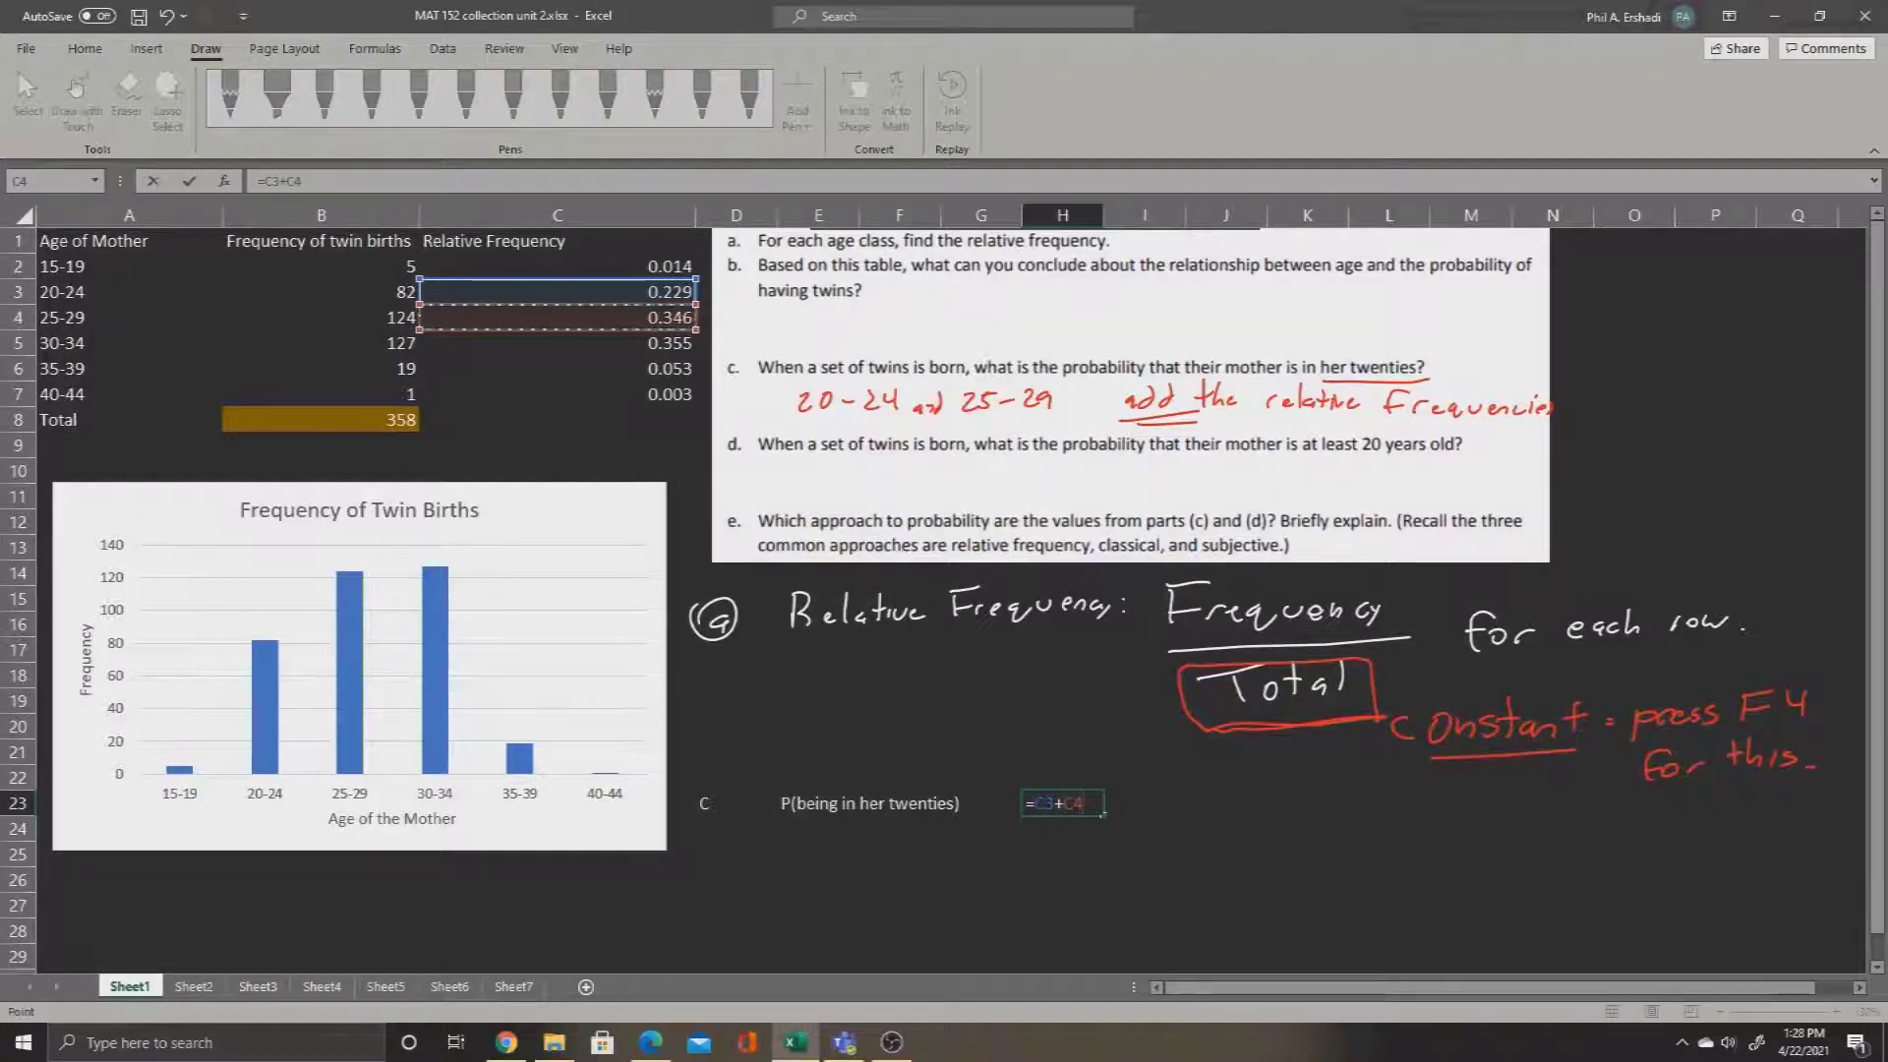
pyautogui.press('Return')
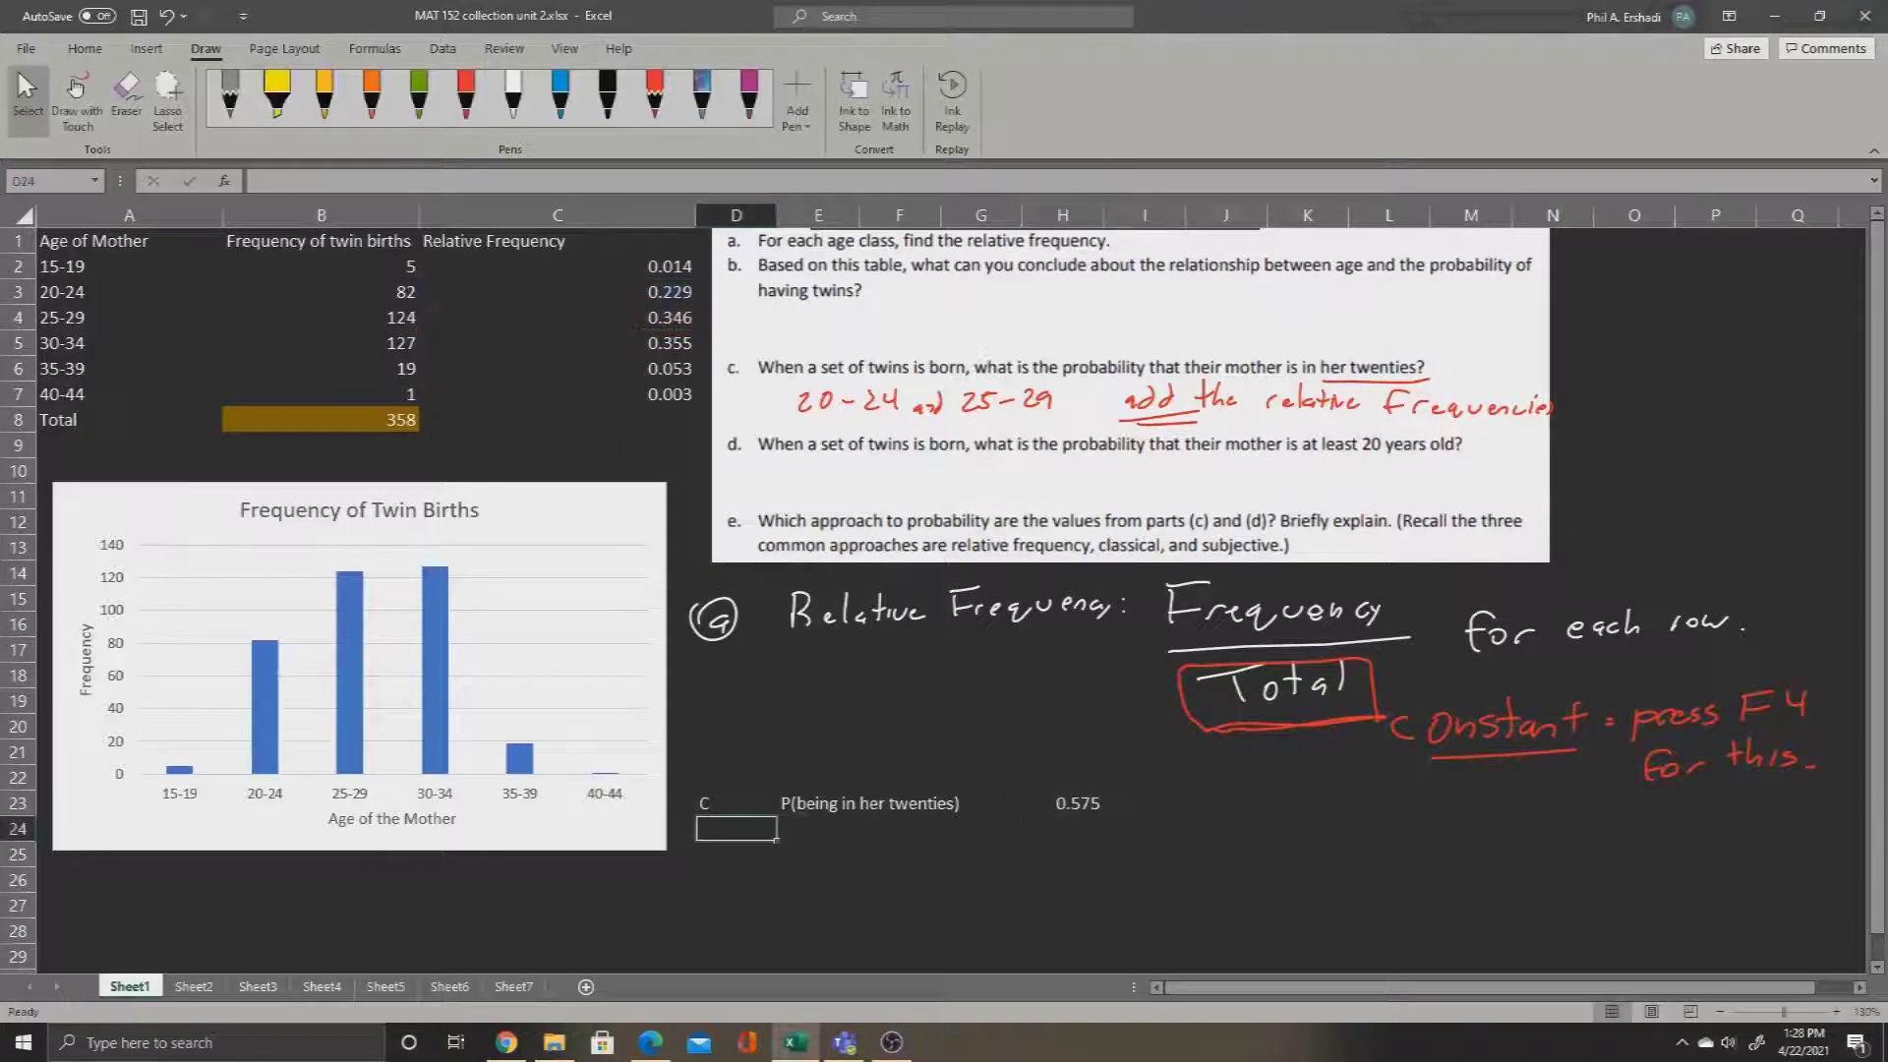
# Highlight the part c answer in H23 with the same gold fill as the total.
pyautogui.click(736, 778)
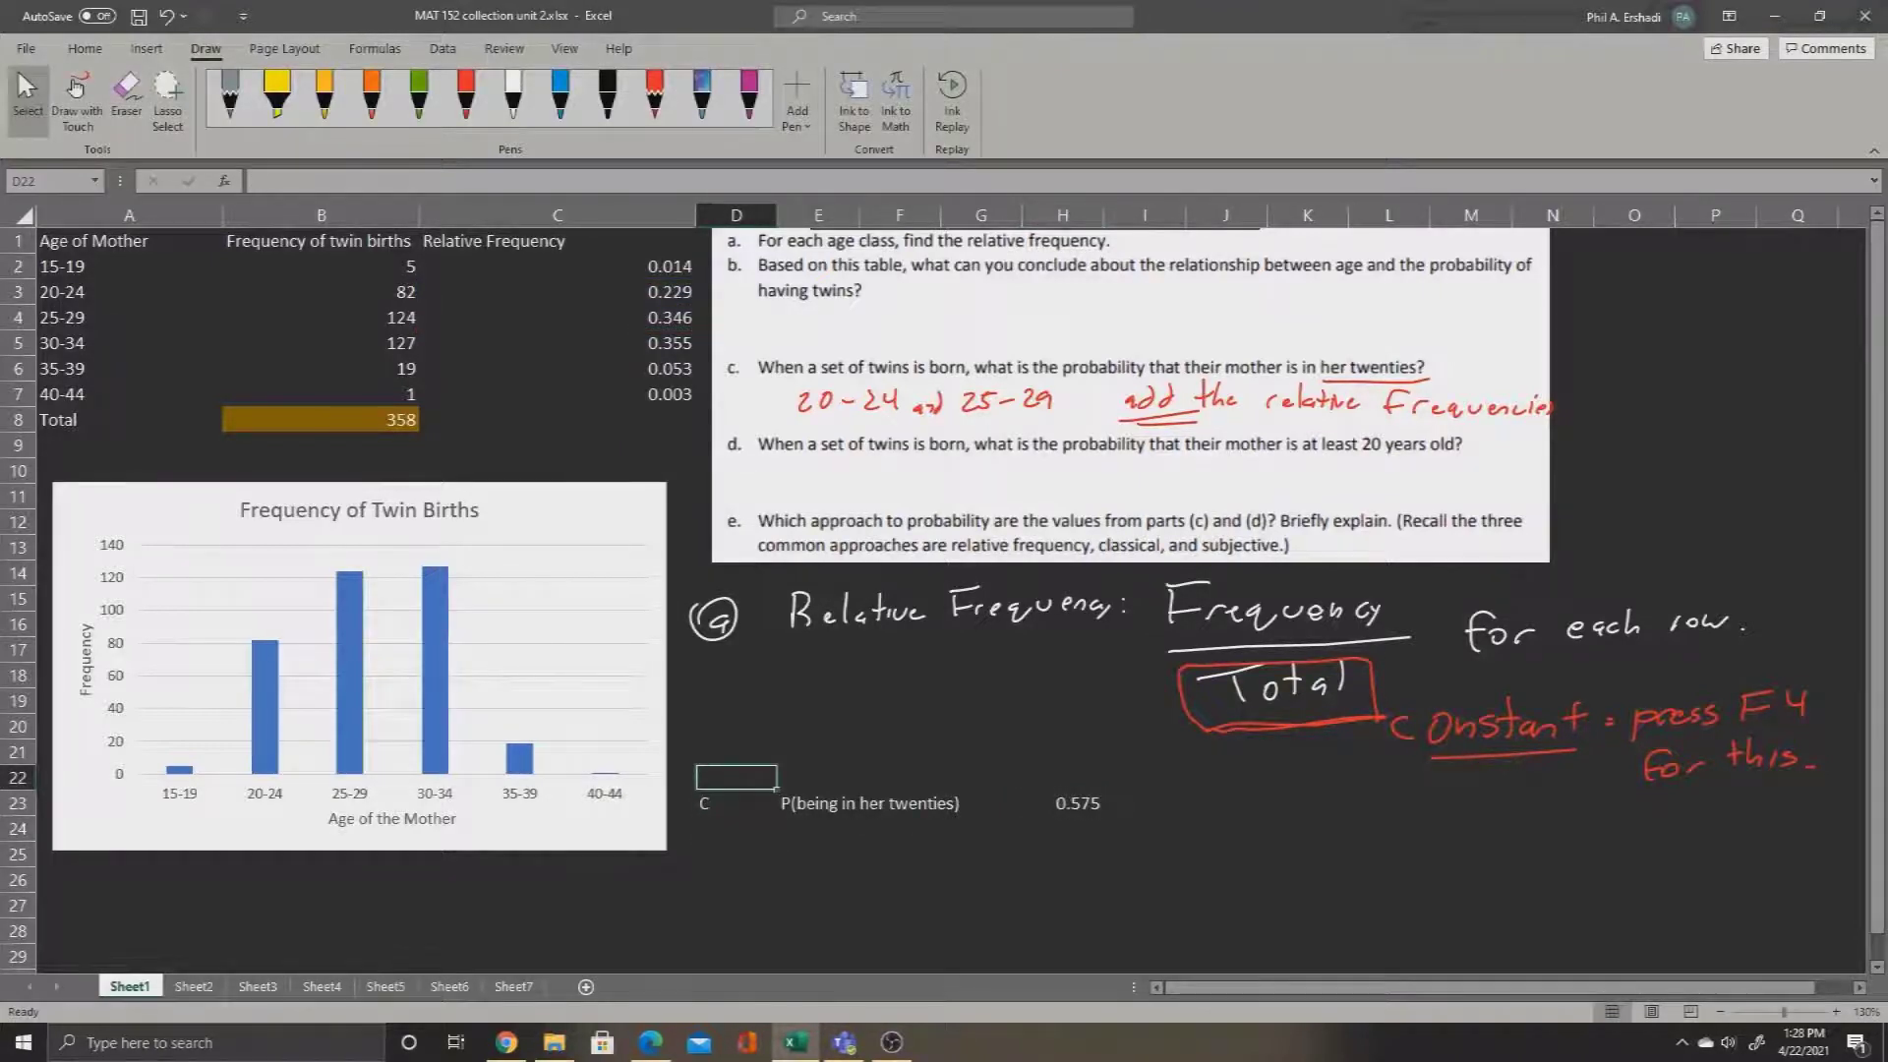
pyautogui.click(1062, 804)
pyautogui.click(85, 49)
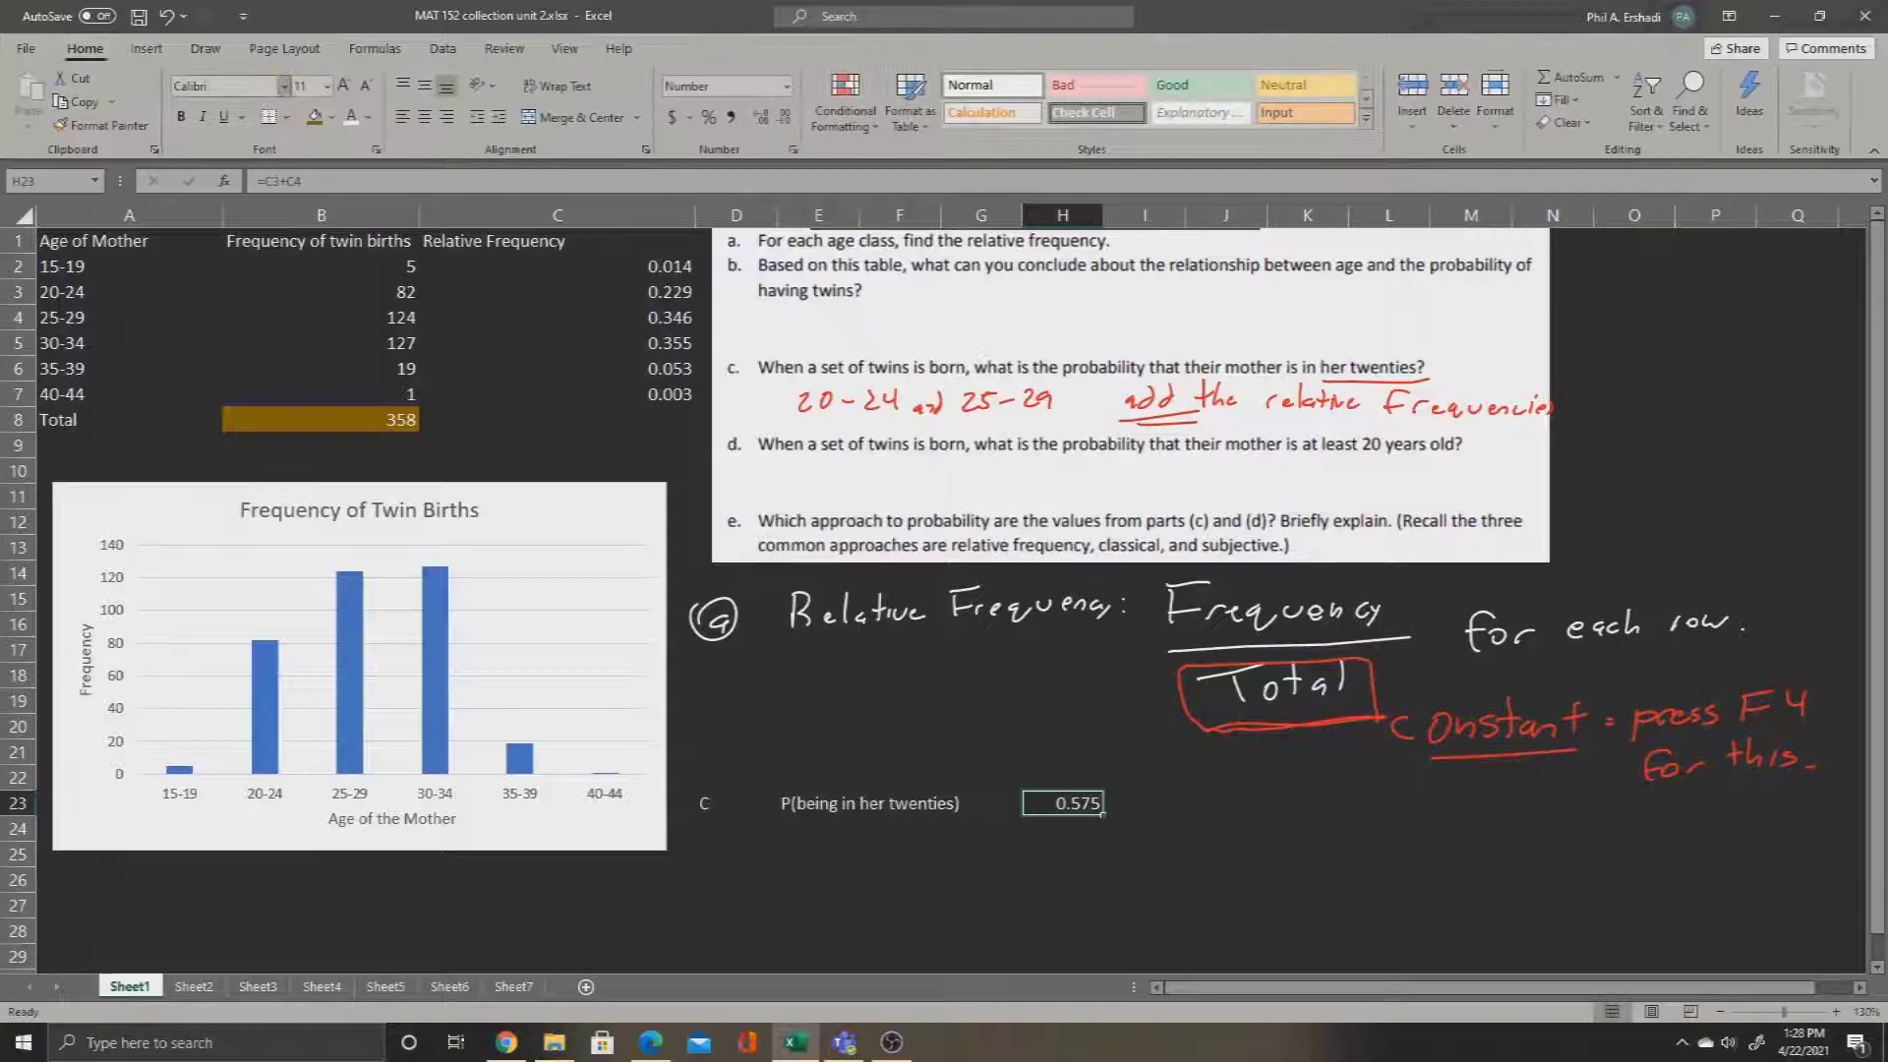
pyautogui.click(315, 116)
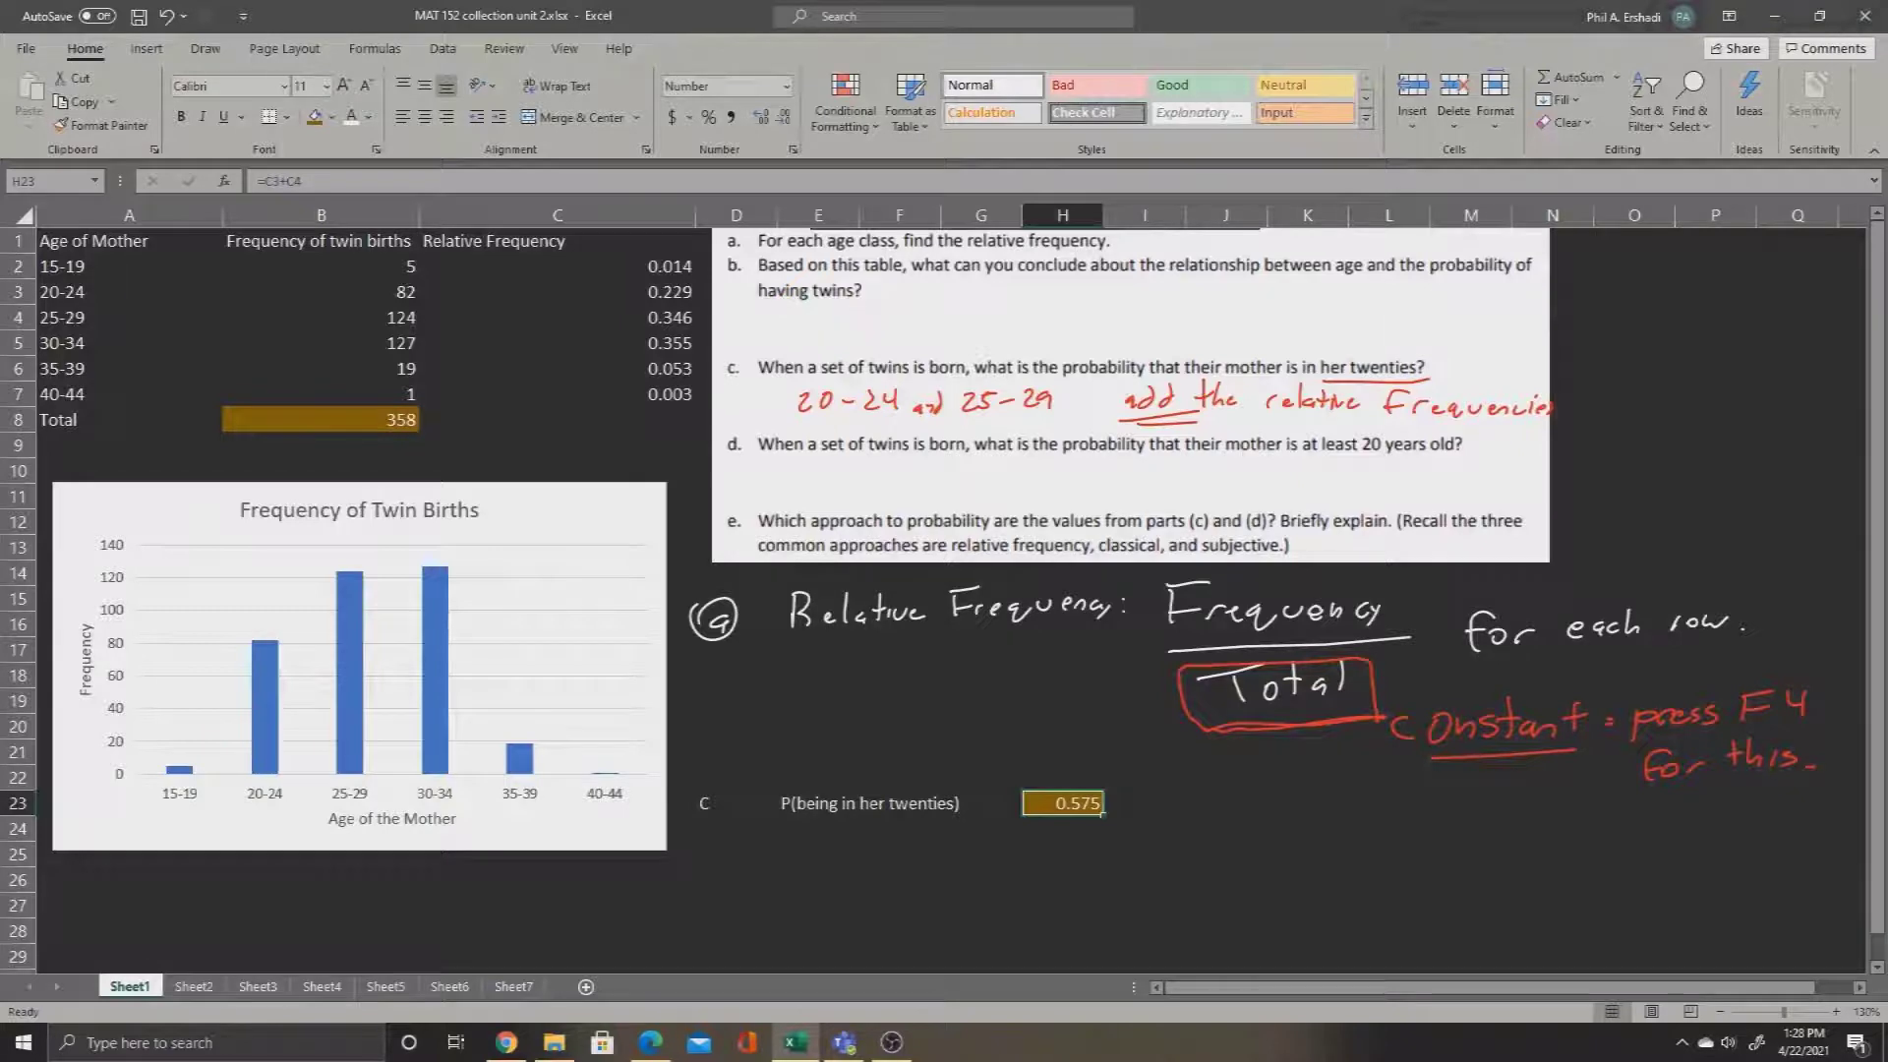
# Handwrite in red under part d "At least" means 20 or higher, only missing 15-19, underlining "20 or higher" and boxing "15-19".
pyautogui.click(206, 48)
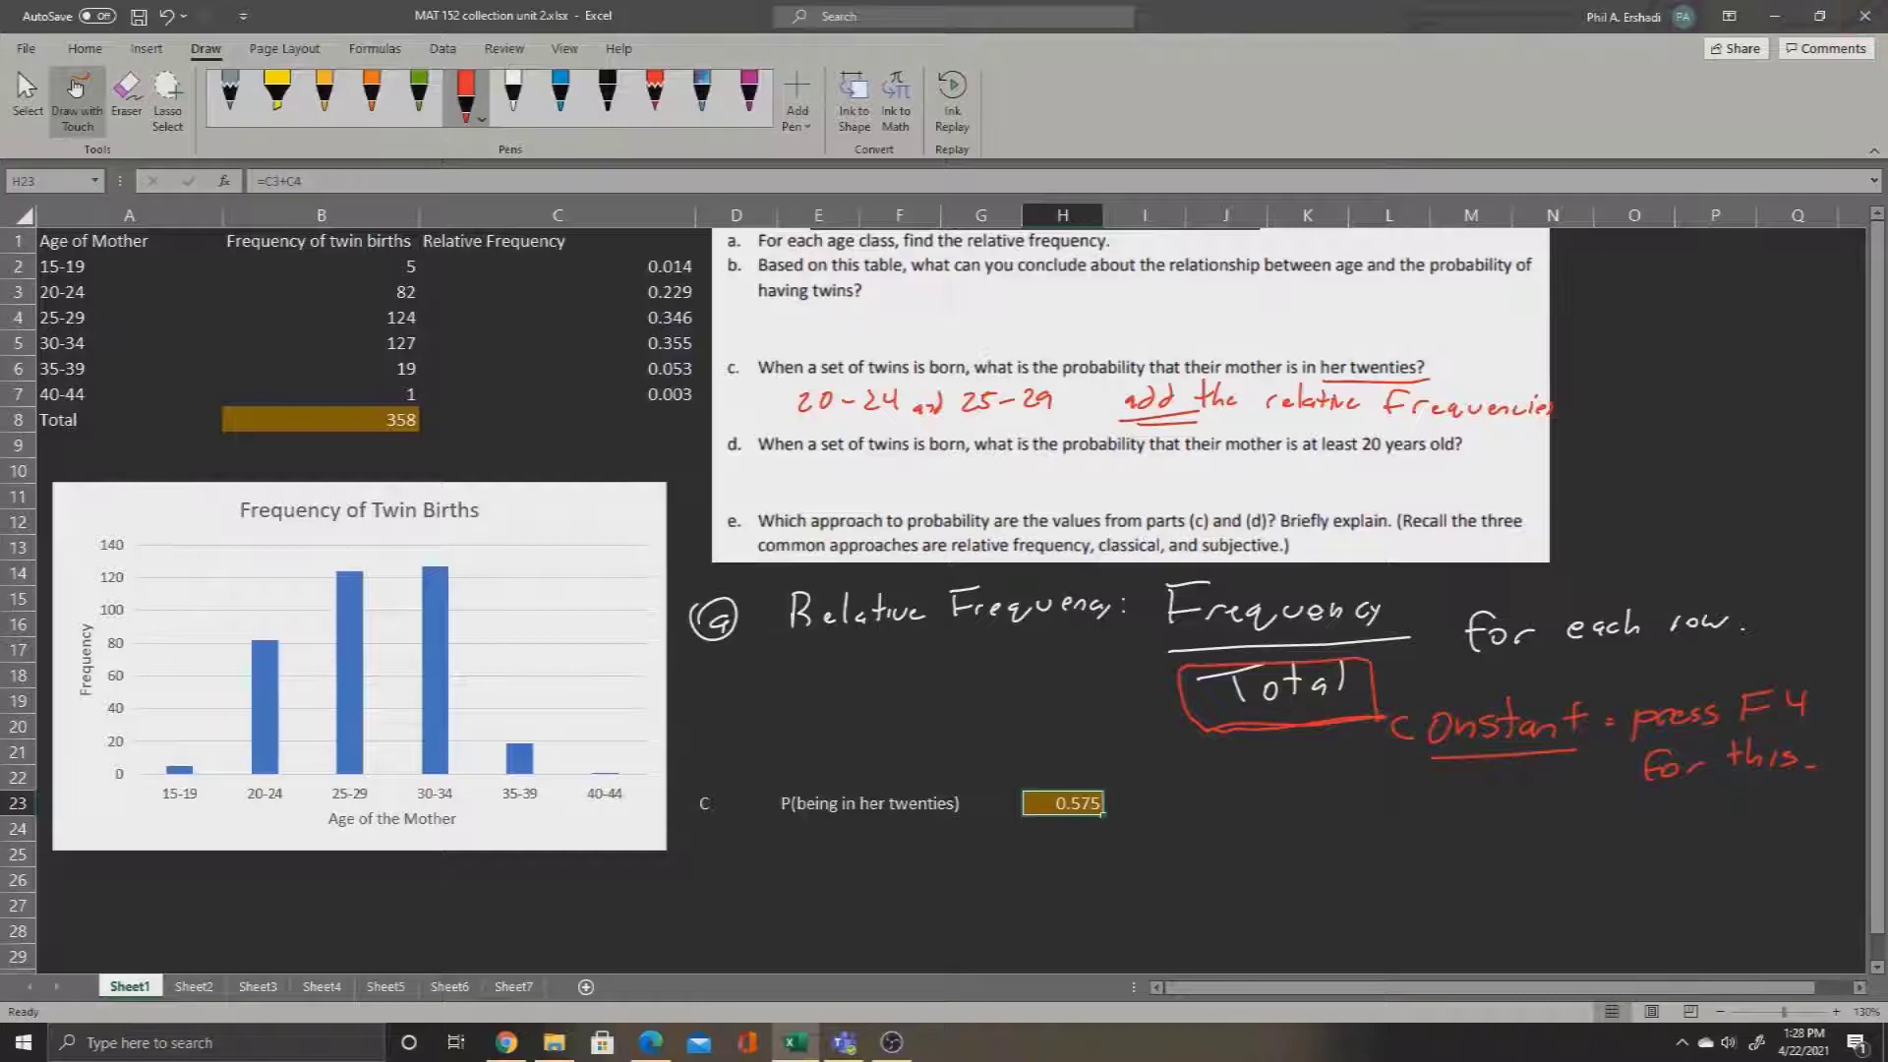
pyautogui.moveTo(768, 491); pyautogui.dragTo(915, 477)
pyautogui.moveTo(920, 459); pyautogui.dragTo(926, 471)
pyautogui.moveTo(757, 456); pyautogui.dragTo(770, 471)
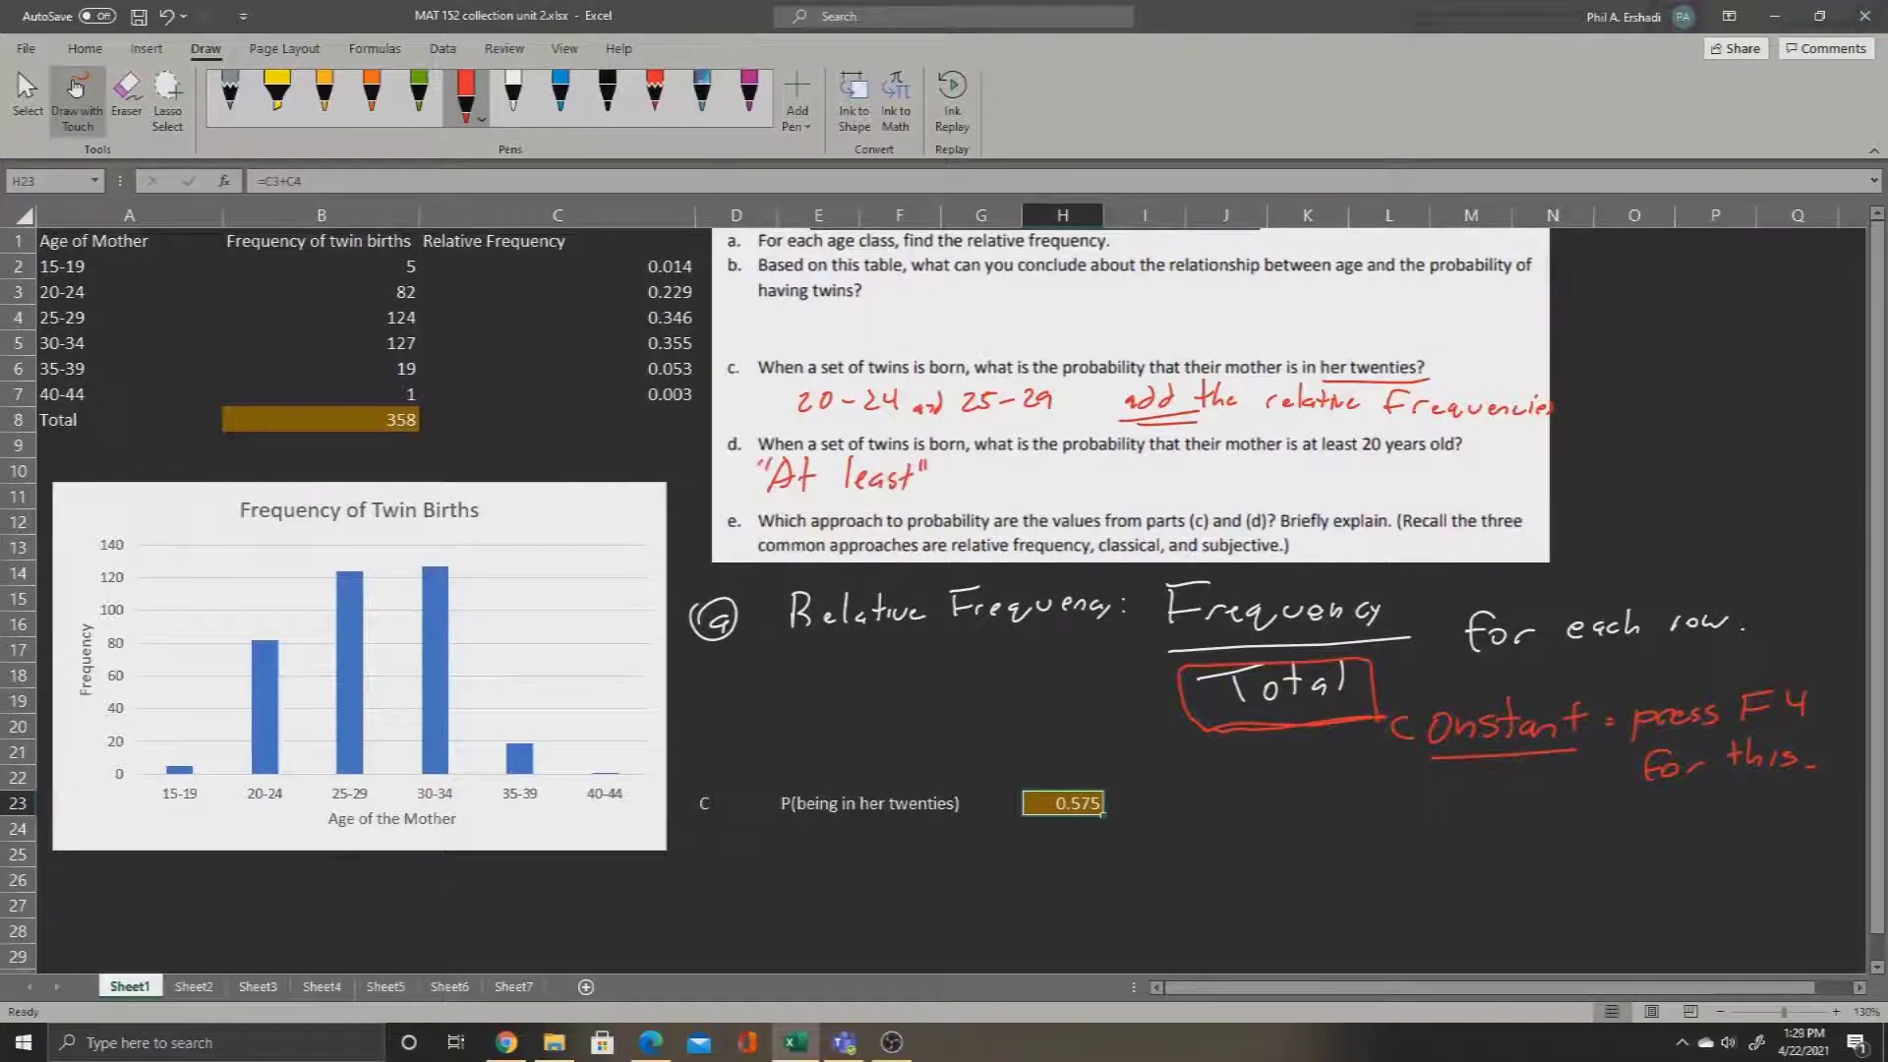
pyautogui.moveTo(945, 492); pyautogui.dragTo(1119, 478)
pyautogui.moveTo(1142, 483); pyautogui.dragTo(1215, 488)
pyautogui.moveTo(1219, 471)
pyautogui.mouseDown()
pyautogui.moveTo(1248, 492)
pyautogui.moveTo(1280, 477)
pyautogui.mouseUp()
pyautogui.moveTo(1066, 497); pyautogui.dragTo(1286, 492)
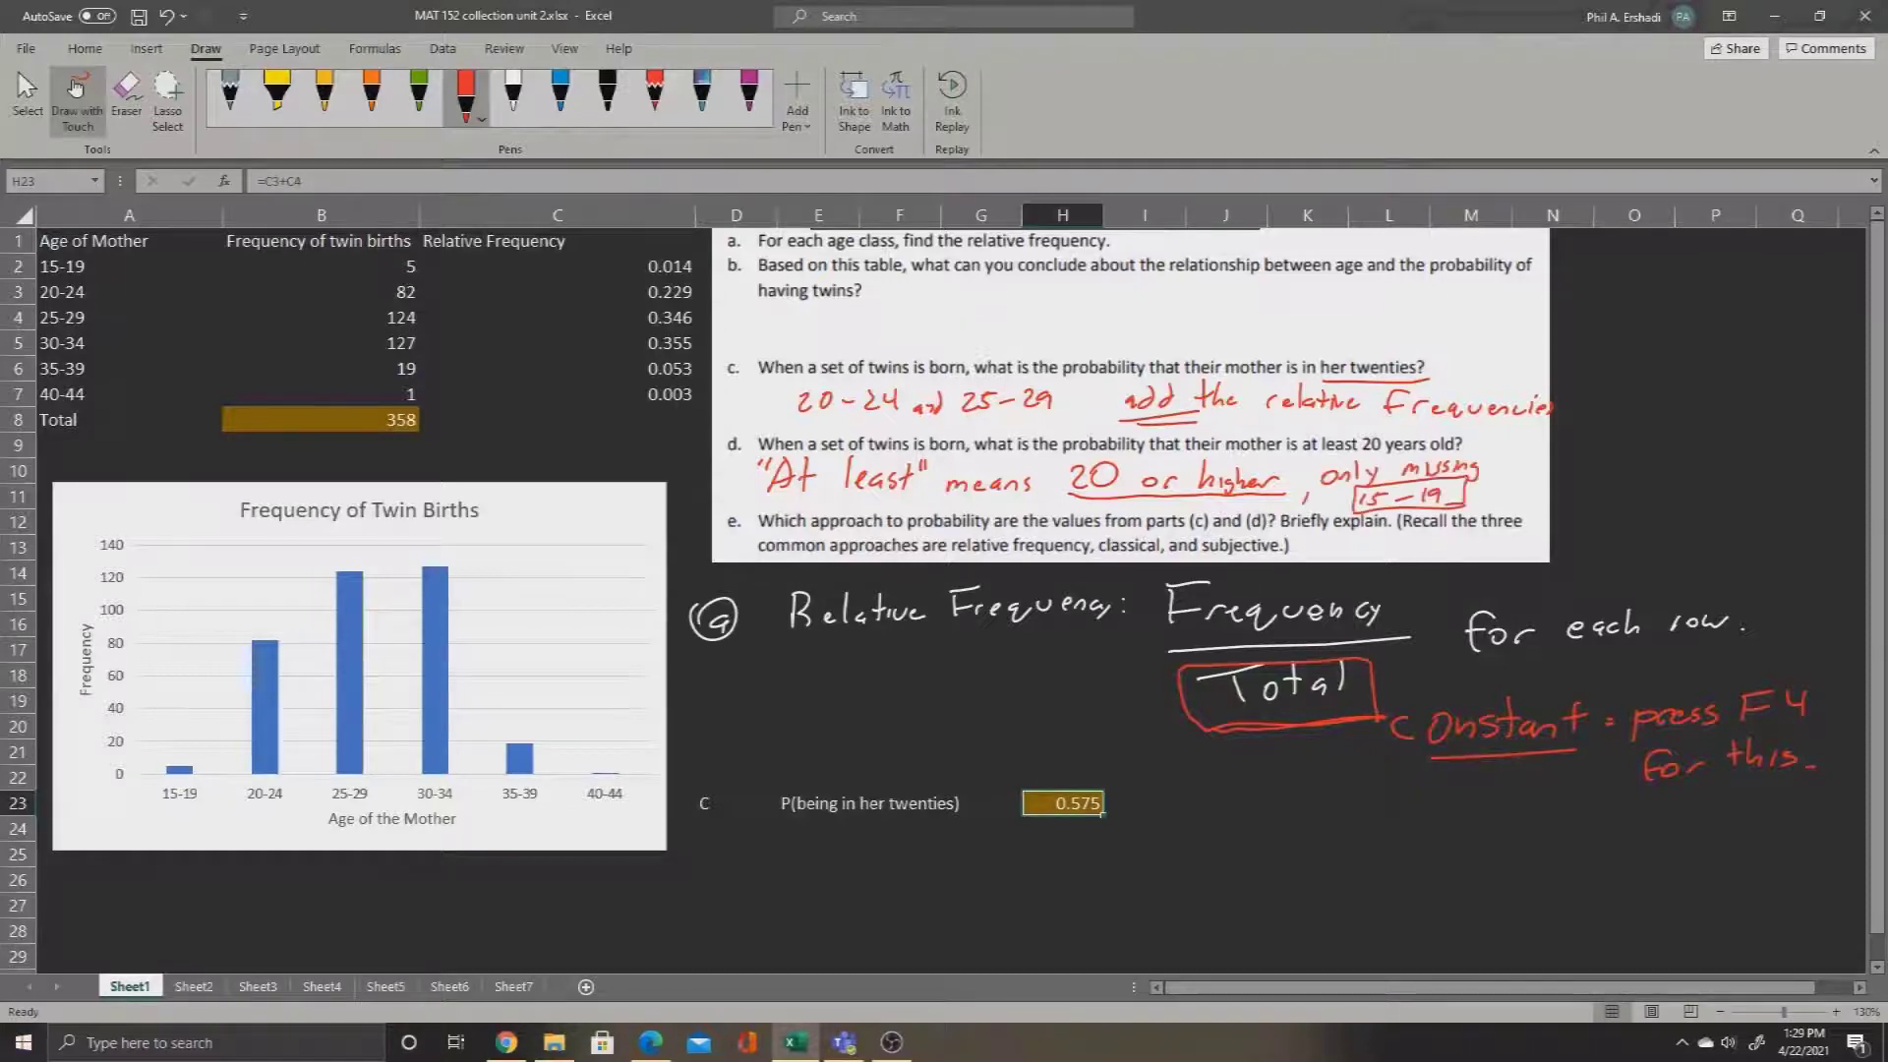
# Stop inking and label part d with "D" in D26 and "P(20 or more)" in E26.
pyautogui.click(26, 96)
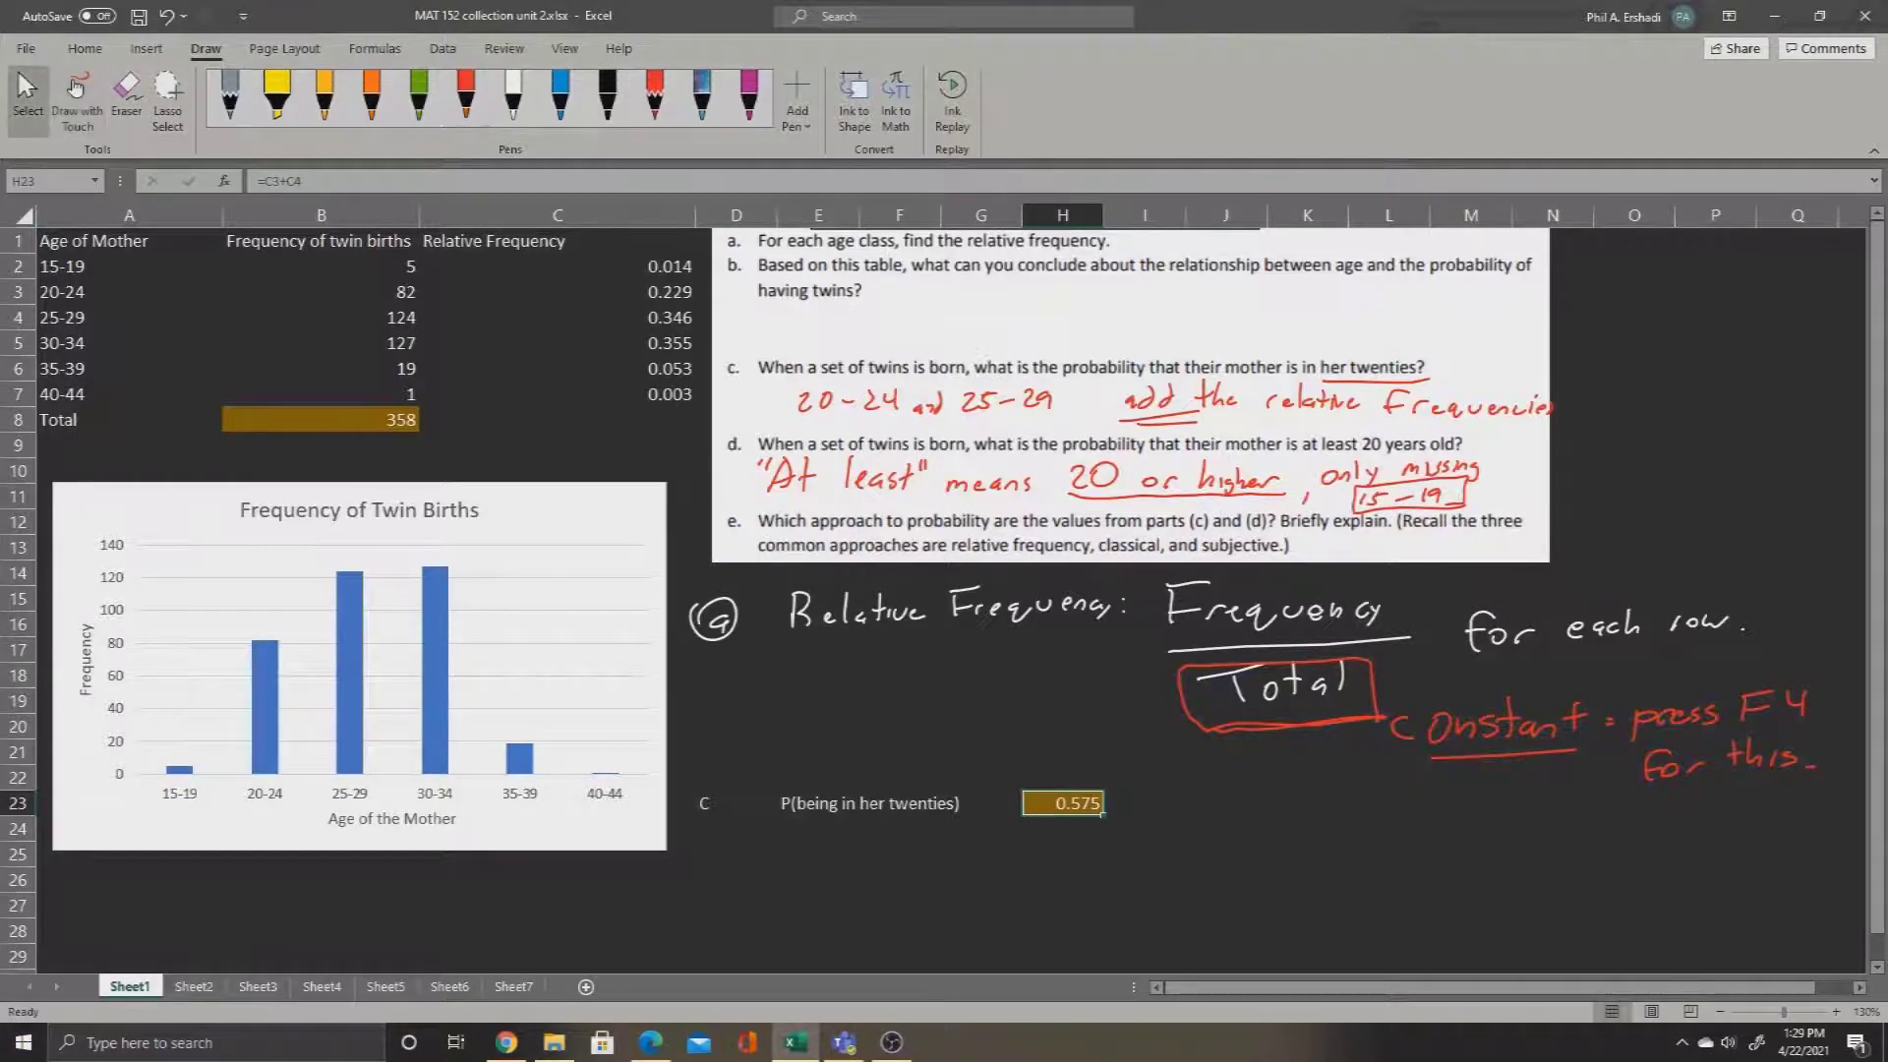
pyautogui.click(735, 879)
pyautogui.write('D')
pyautogui.press('Tab')
pyautogui.write('P(')
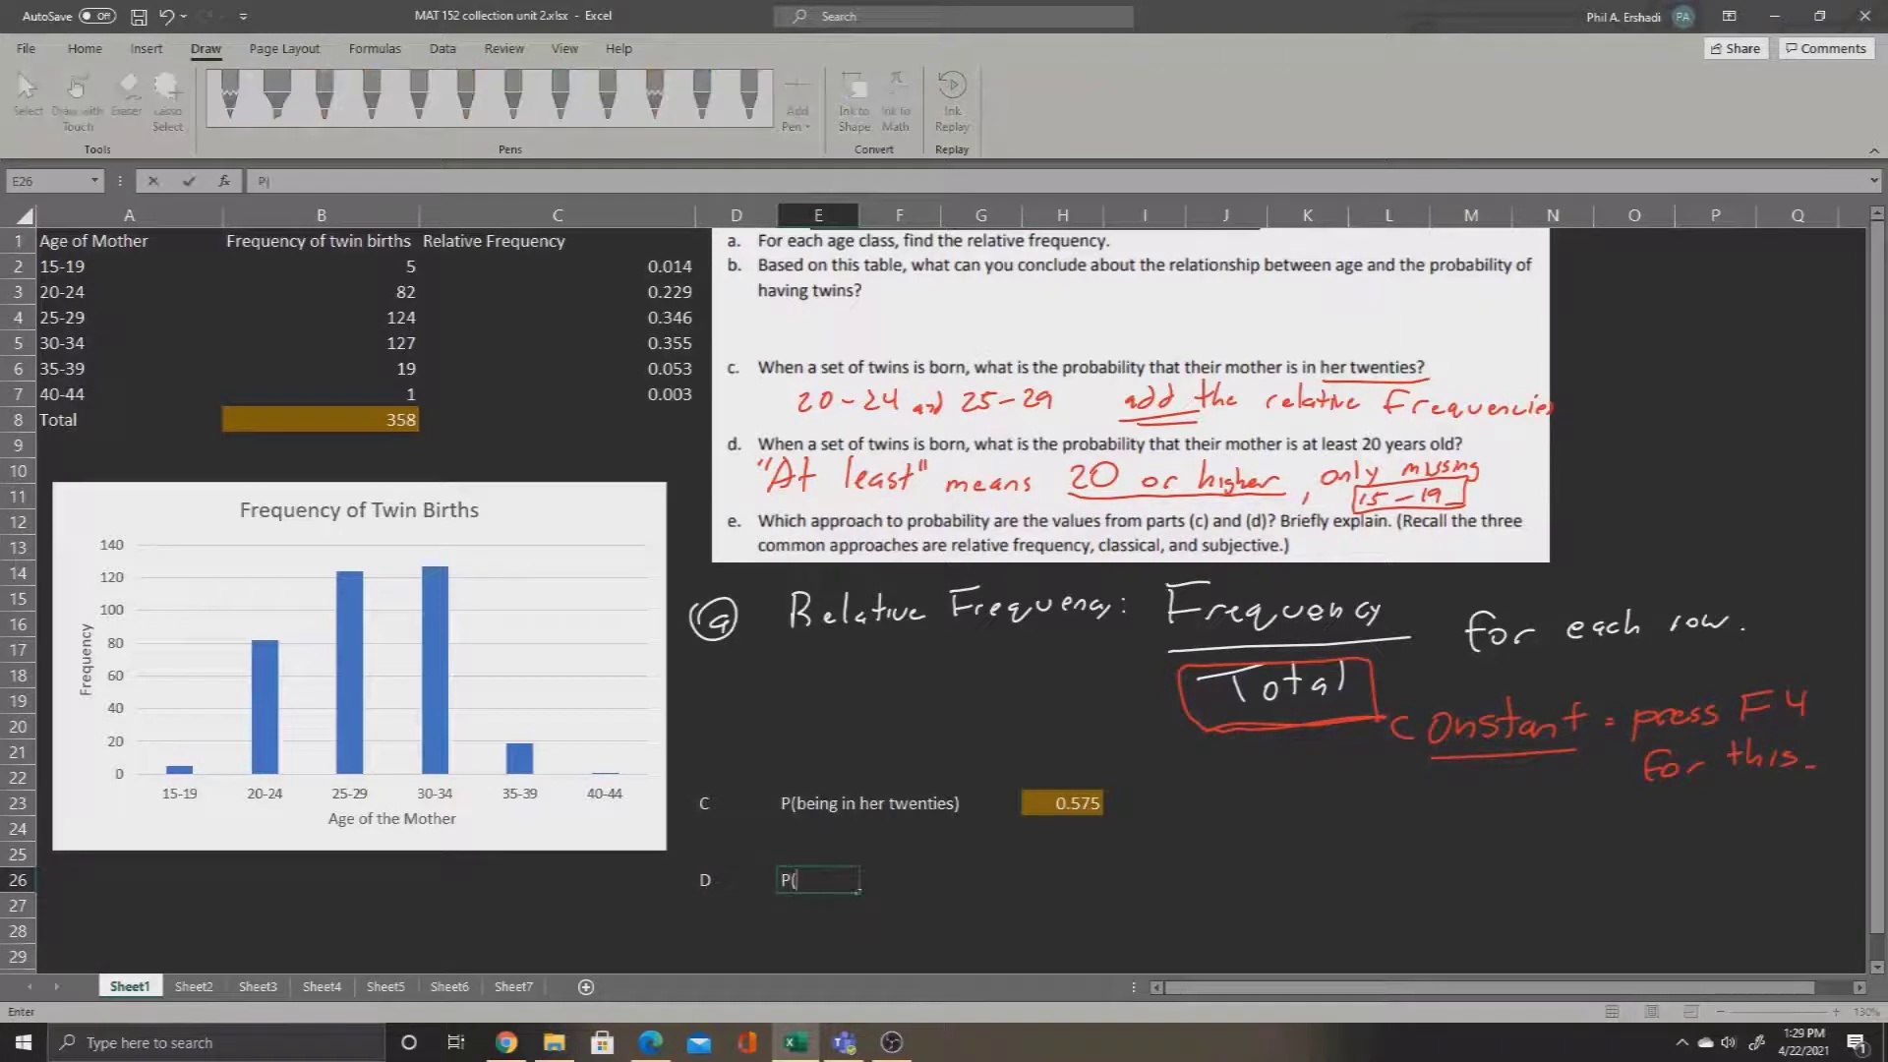
pyautogui.write('20 or more)')
pyautogui.press('Return')
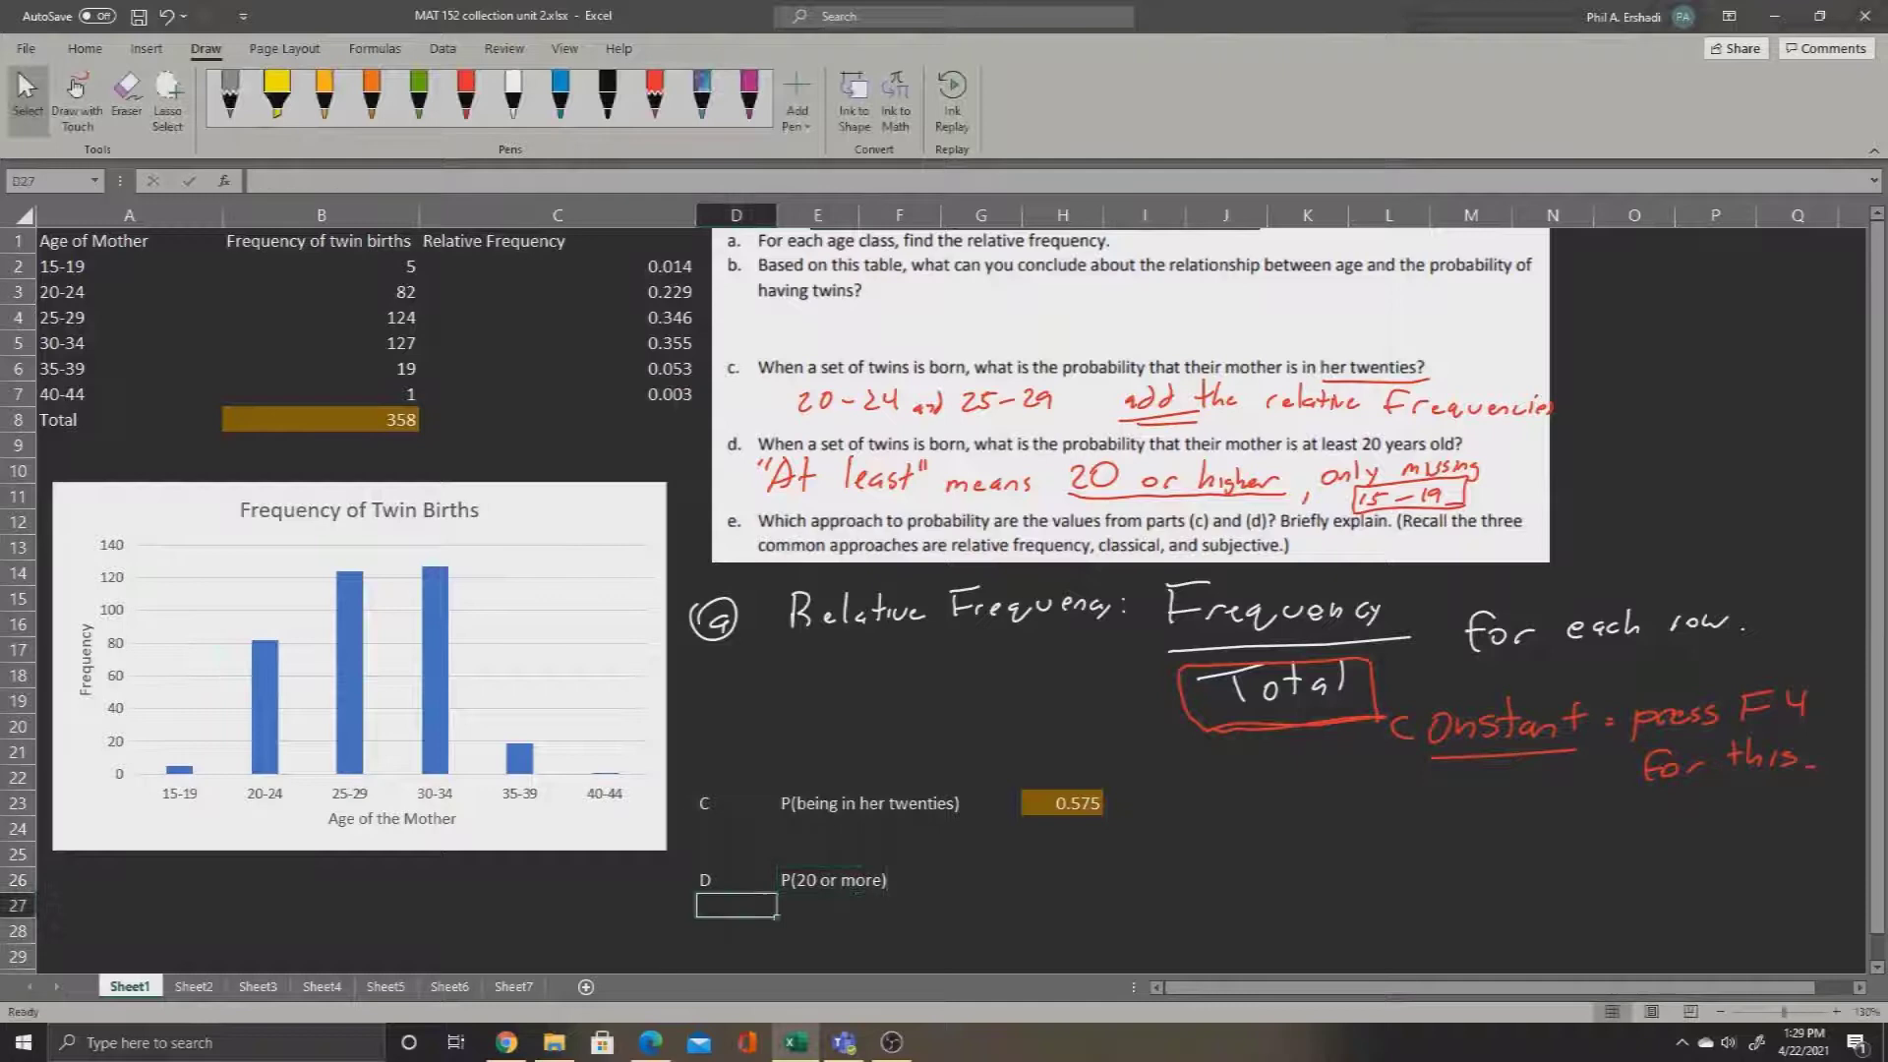
# Add the equivalent complement label "P(not 15-19)" in E27.
pyautogui.write('P')
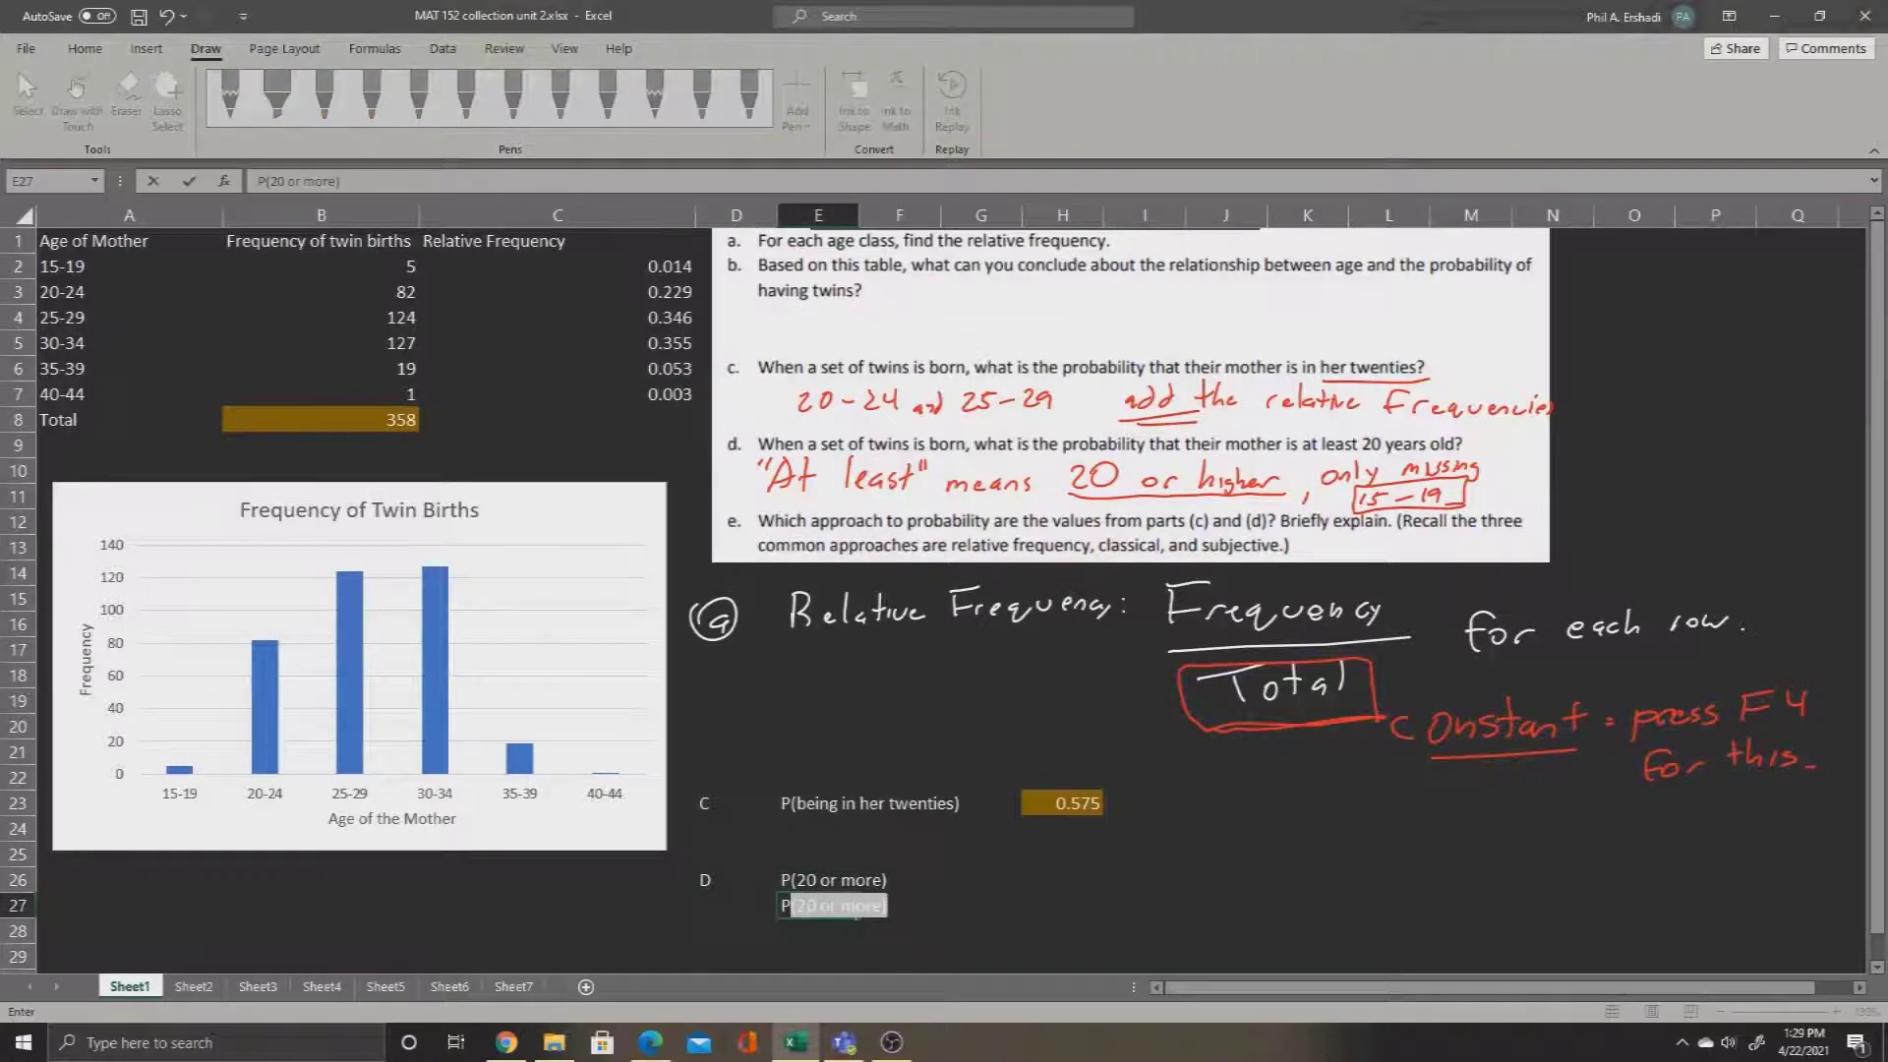
pyautogui.write('(not 15')
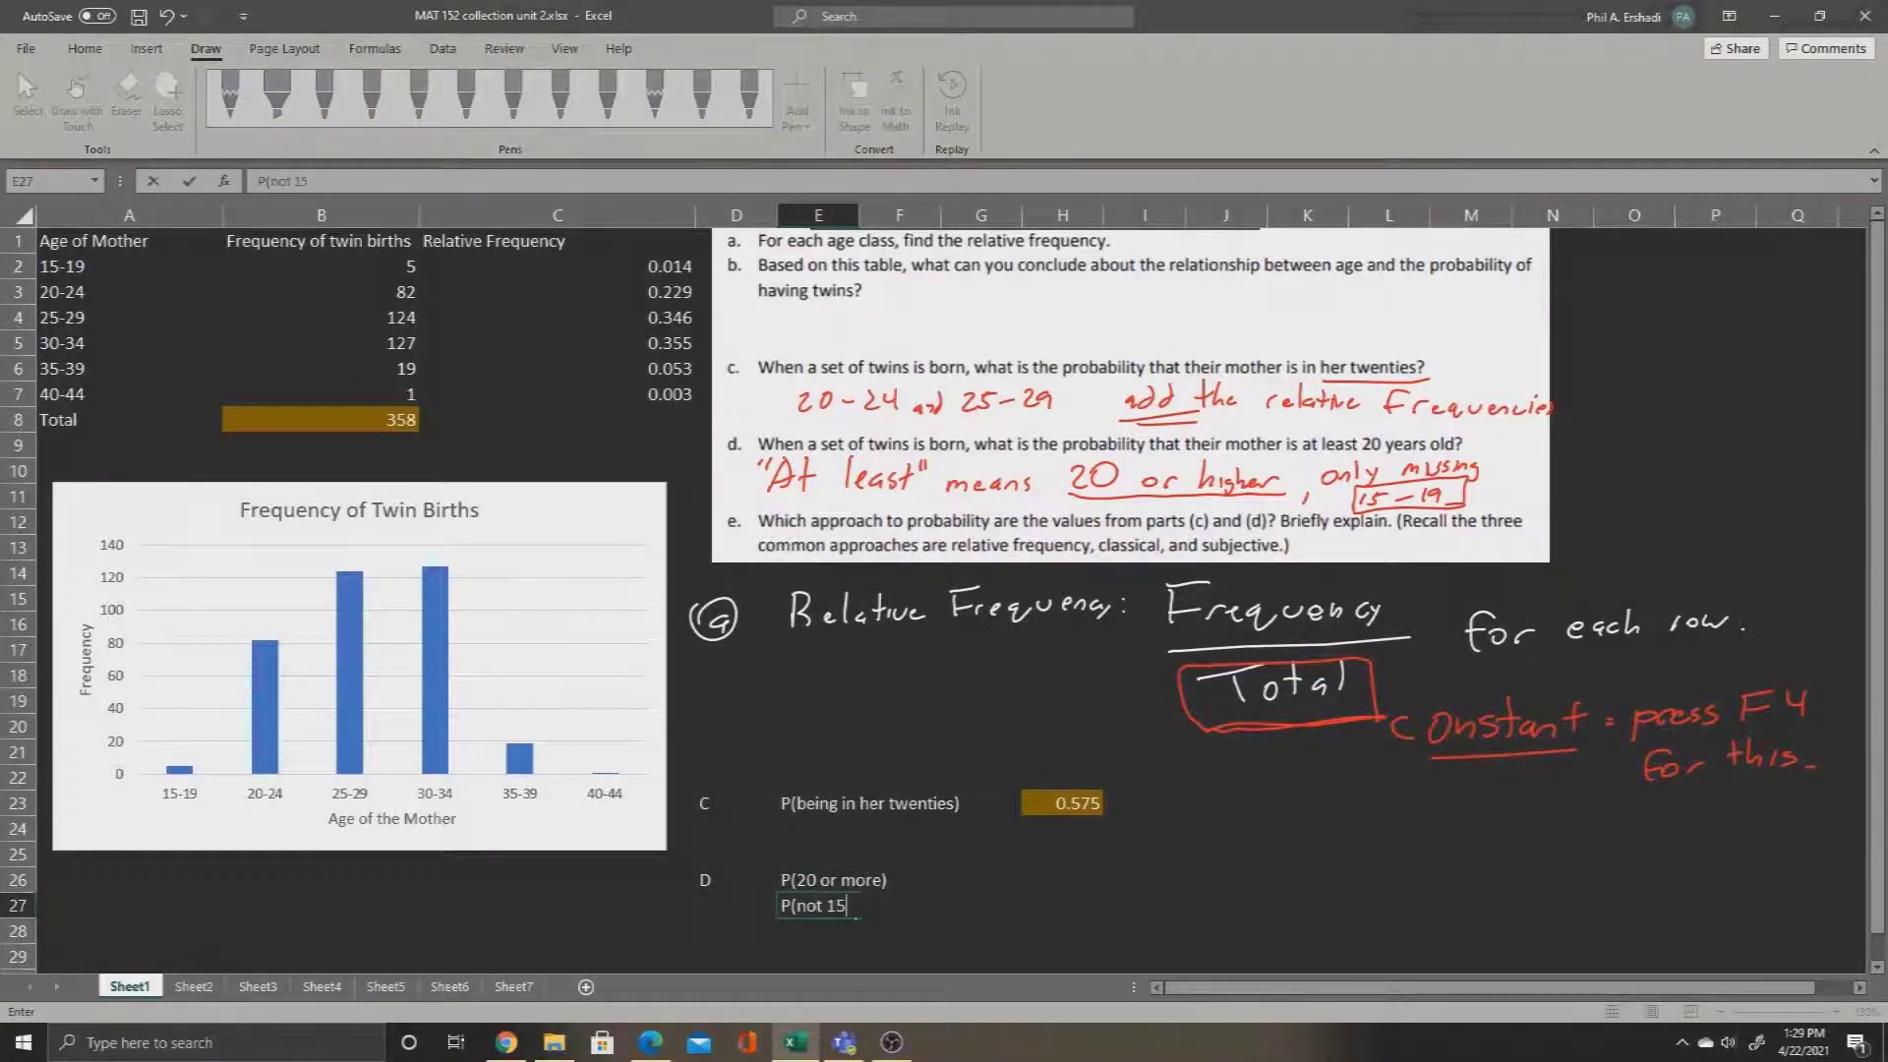
pyautogui.write('-19)')
pyautogui.press('Return')
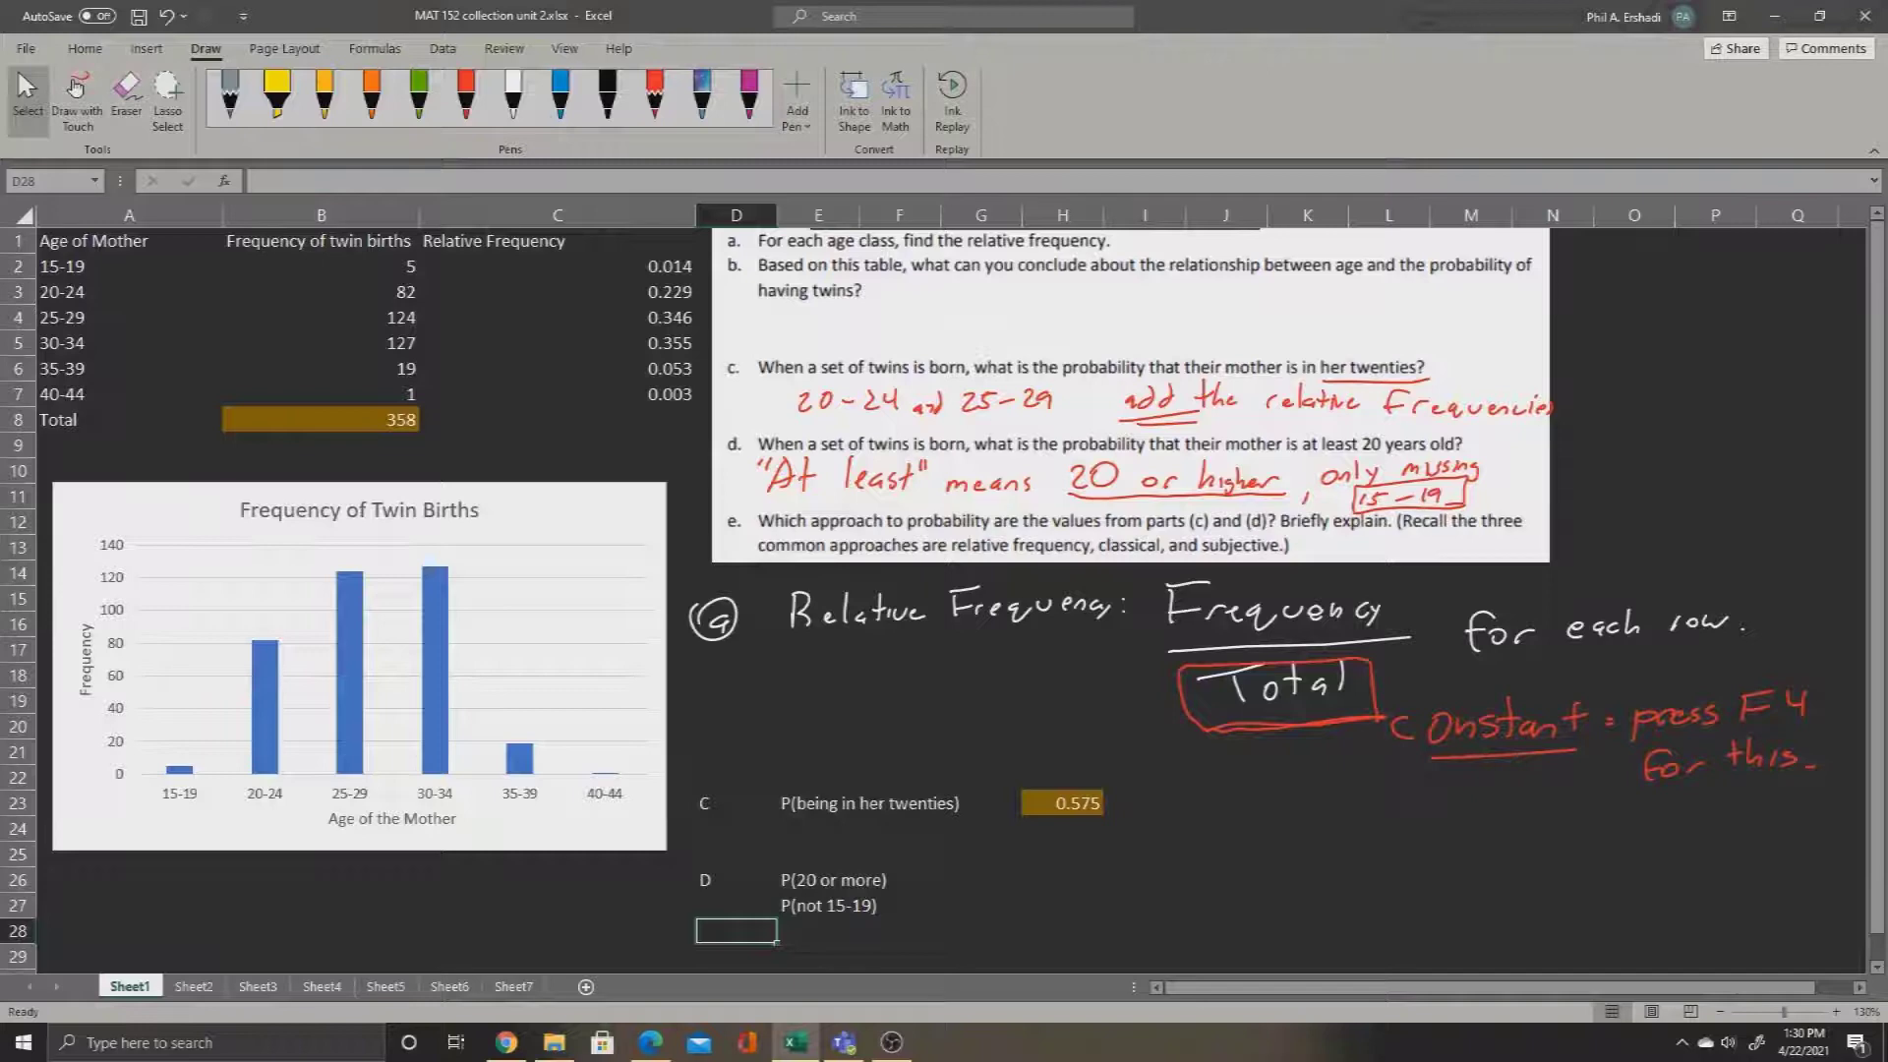
# Handwrite in white beside the part d labels "Take 1 minus the not", double-underlining "not".
pyautogui.click(512, 95)
pyautogui.moveTo(1180, 870)
pyautogui.mouseDown()
pyautogui.moveTo(1223, 865)
pyautogui.moveTo(1198, 900)
pyautogui.mouseUp()
pyautogui.moveTo(1233, 887); pyautogui.dragTo(1236, 900)
pyautogui.moveTo(1246, 865)
pyautogui.mouseDown()
pyautogui.moveTo(1244, 897)
pyautogui.moveTo(1278, 895)
pyautogui.mouseUp()
pyautogui.moveTo(1336, 858)
pyautogui.mouseDown()
pyautogui.moveTo(1340, 890)
pyautogui.moveTo(1501, 871)
pyautogui.mouseUp()
pyautogui.moveTo(1551, 847)
pyautogui.mouseDown()
pyautogui.moveTo(1555, 881)
pyautogui.moveTo(1595, 879)
pyautogui.mouseUp()
pyautogui.moveTo(1652, 875)
pyautogui.mouseDown()
pyautogui.moveTo(1722, 853)
pyautogui.moveTo(1730, 883)
pyautogui.mouseUp()
pyautogui.moveTo(1659, 897); pyautogui.dragTo(1720, 893)
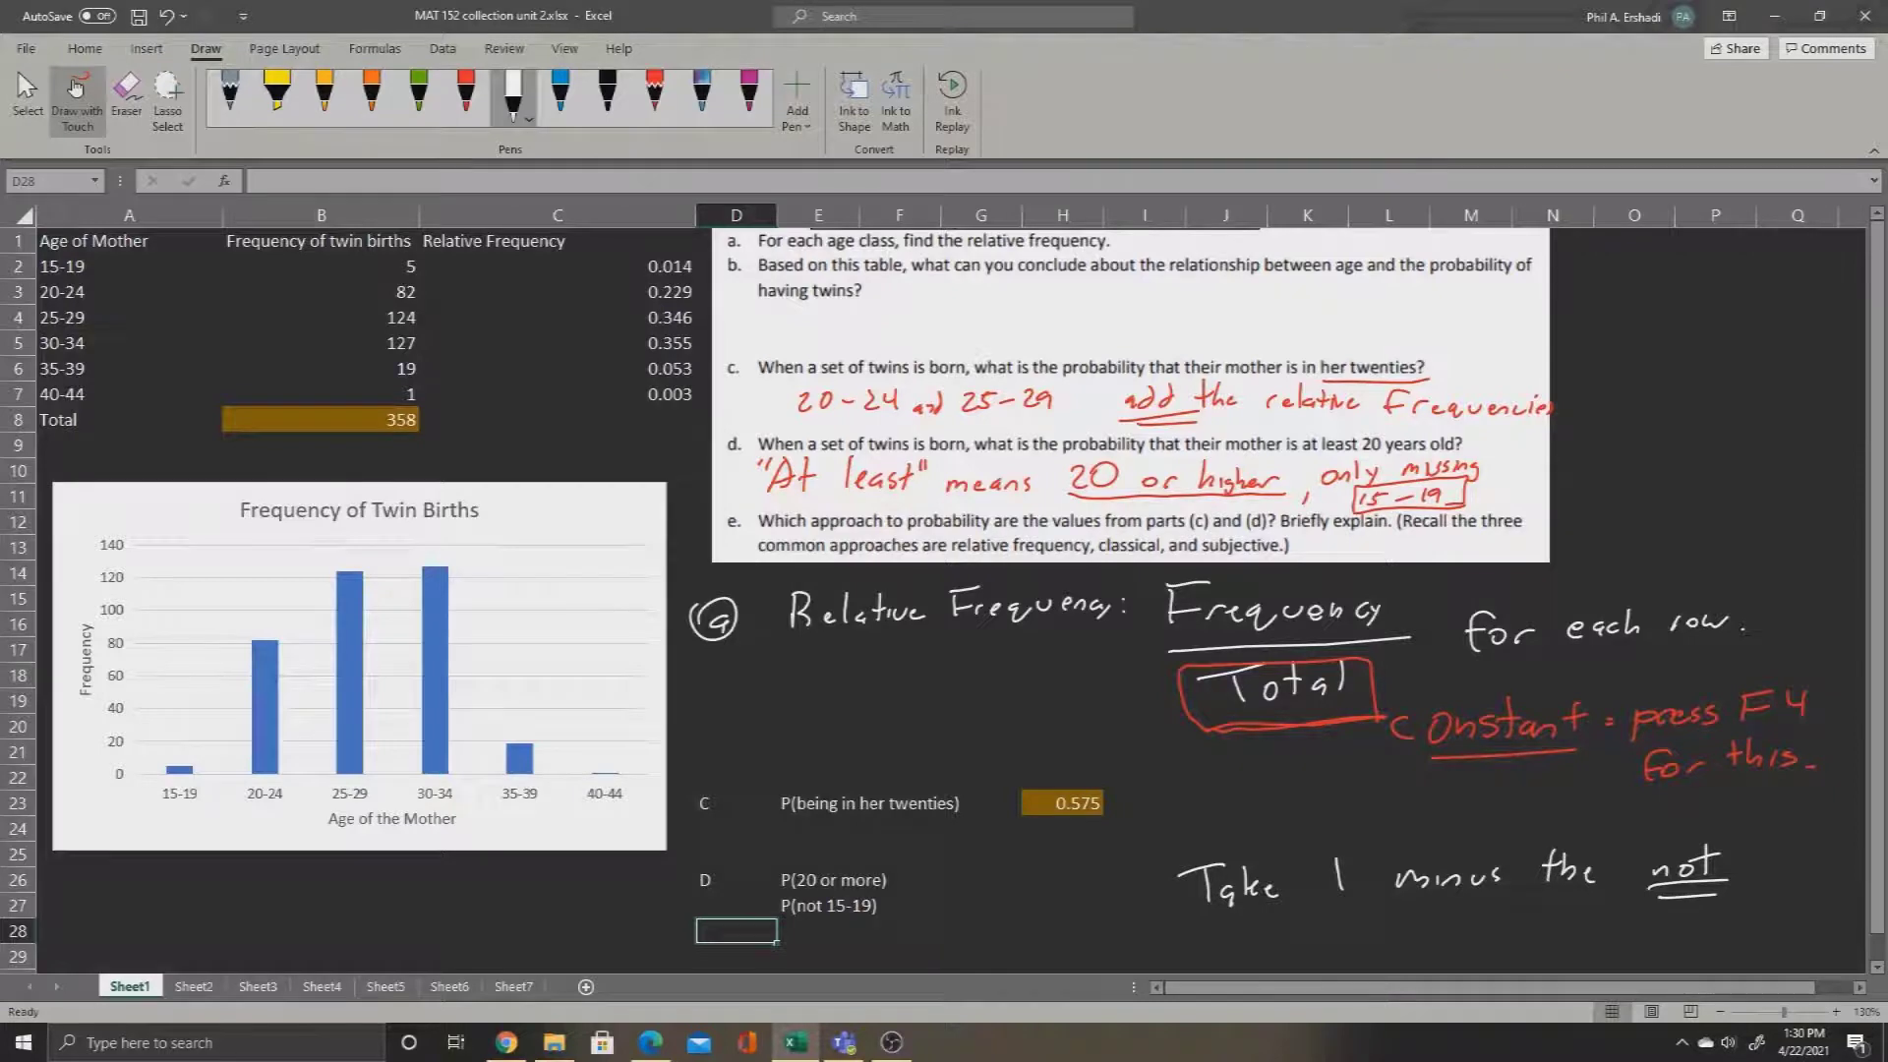
# Stop inking and enter =1-C2 in H27 to subtract the 15-19 relative frequency from one.
pyautogui.click(77, 87)
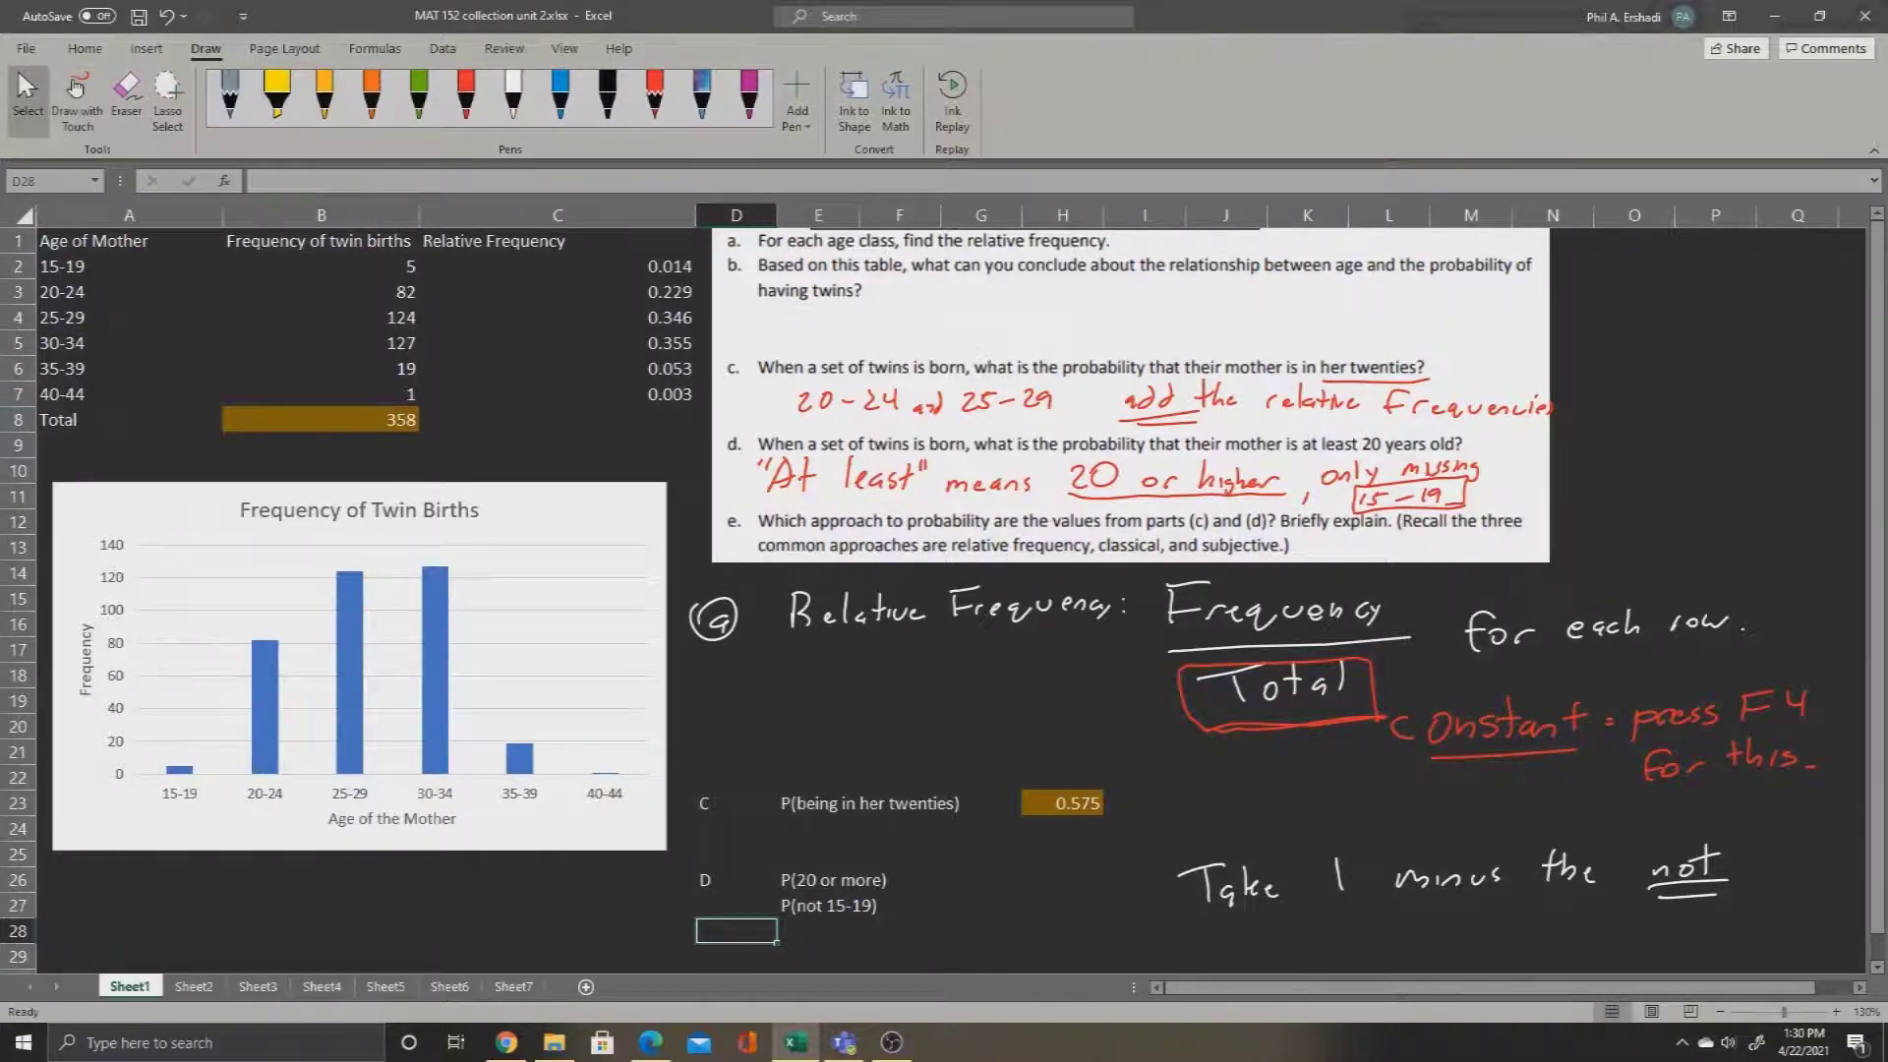
pyautogui.click(1062, 905)
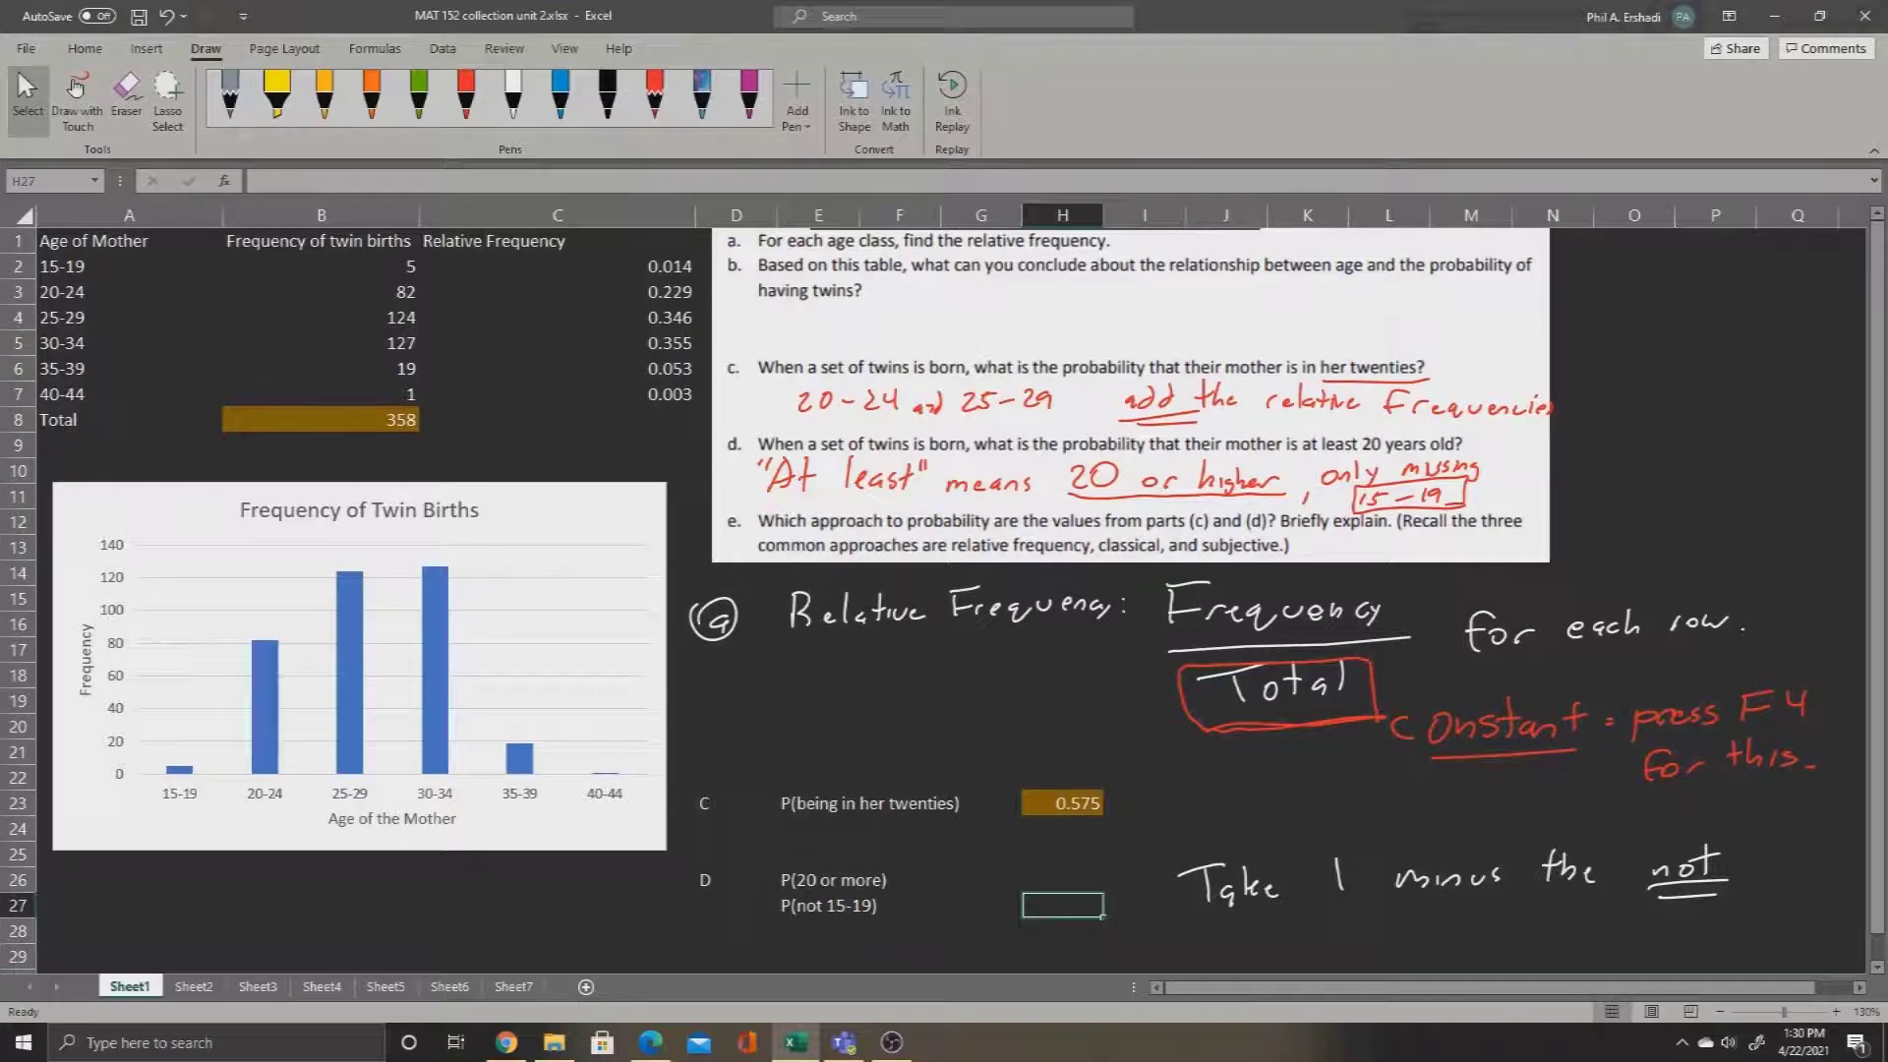
pyautogui.write('=1-')
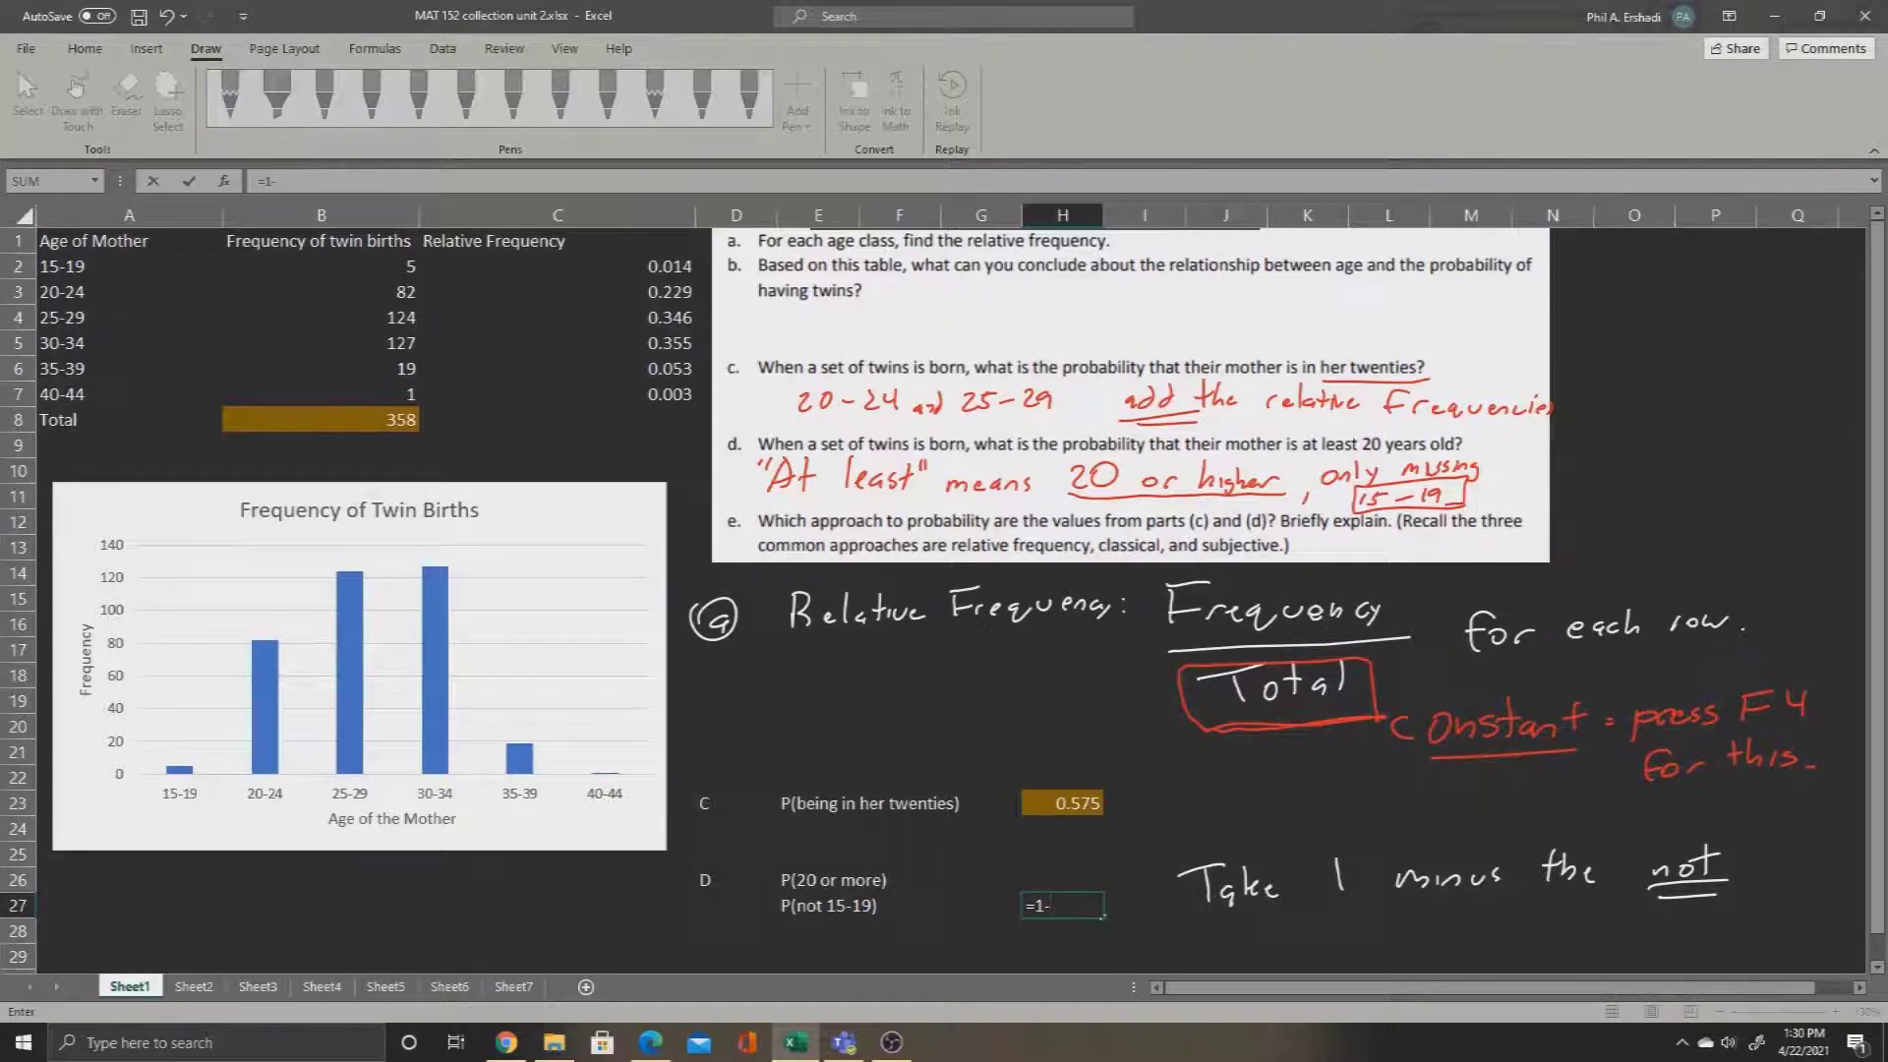
pyautogui.click(321, 265)
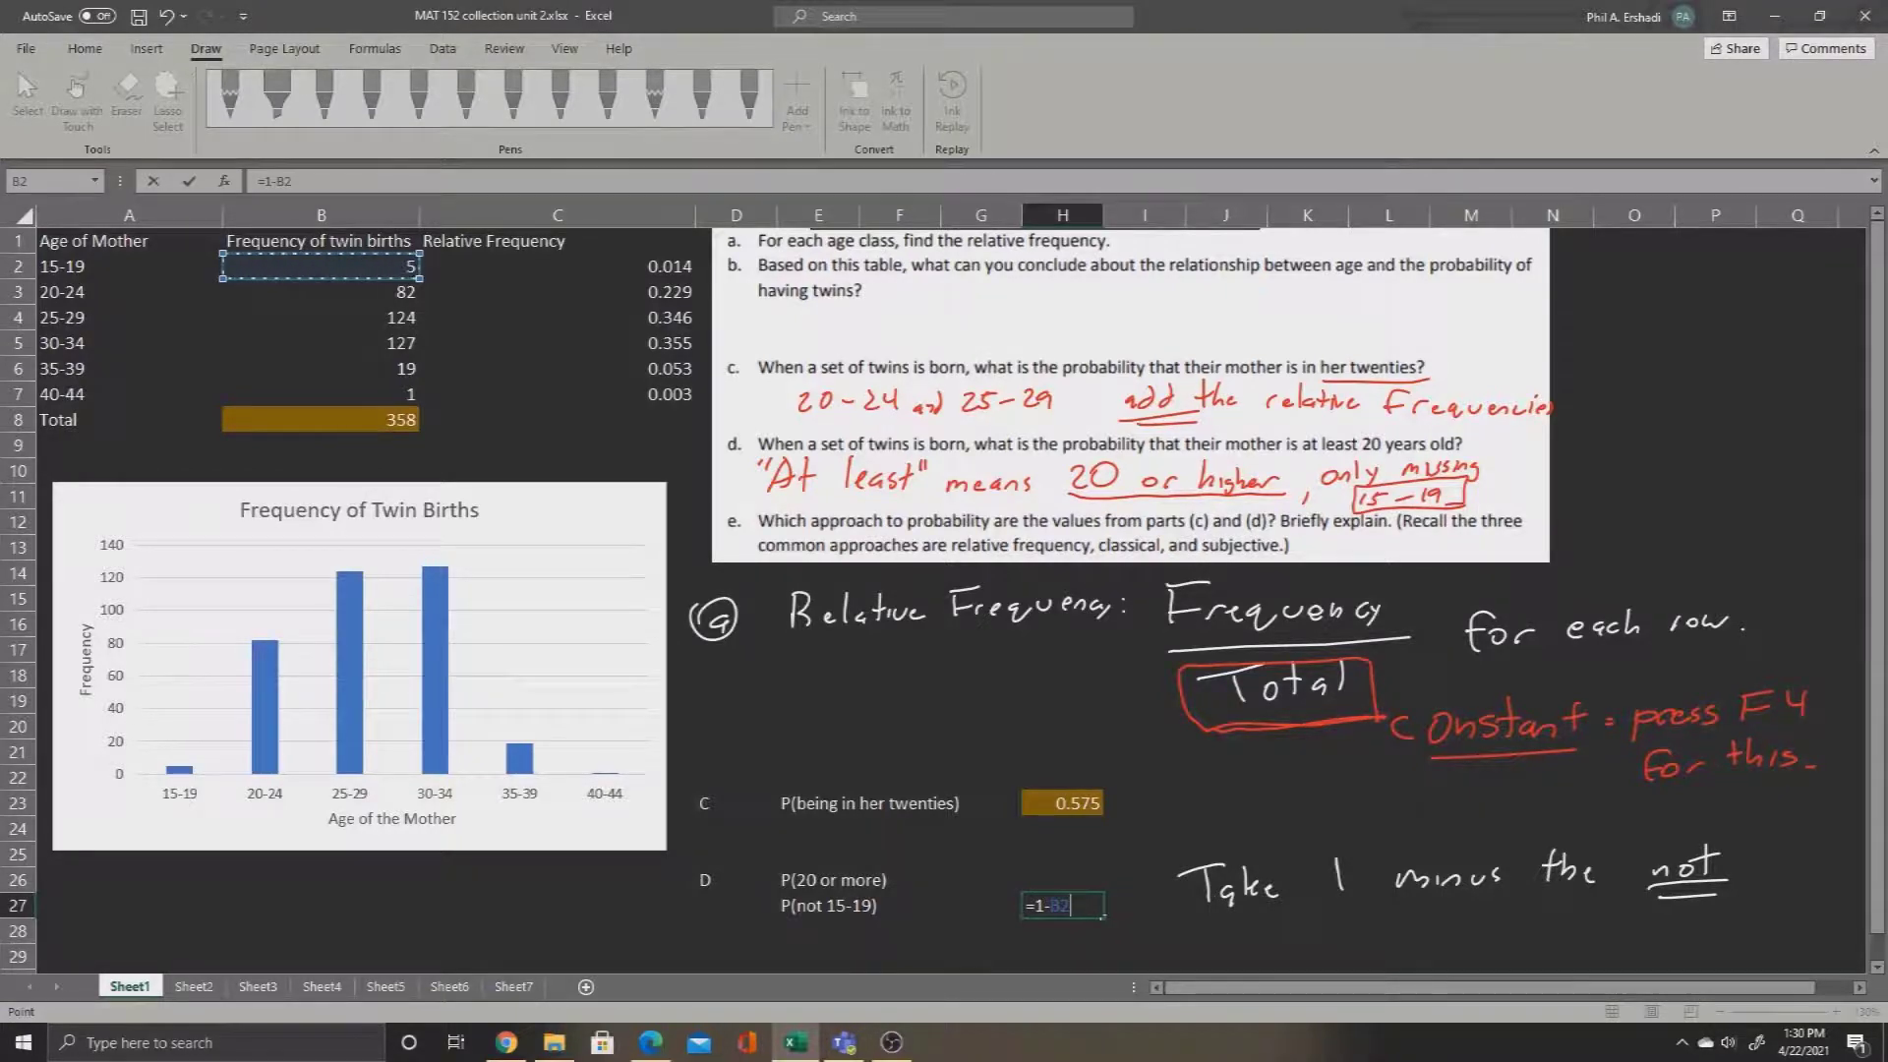
pyautogui.click(557, 265)
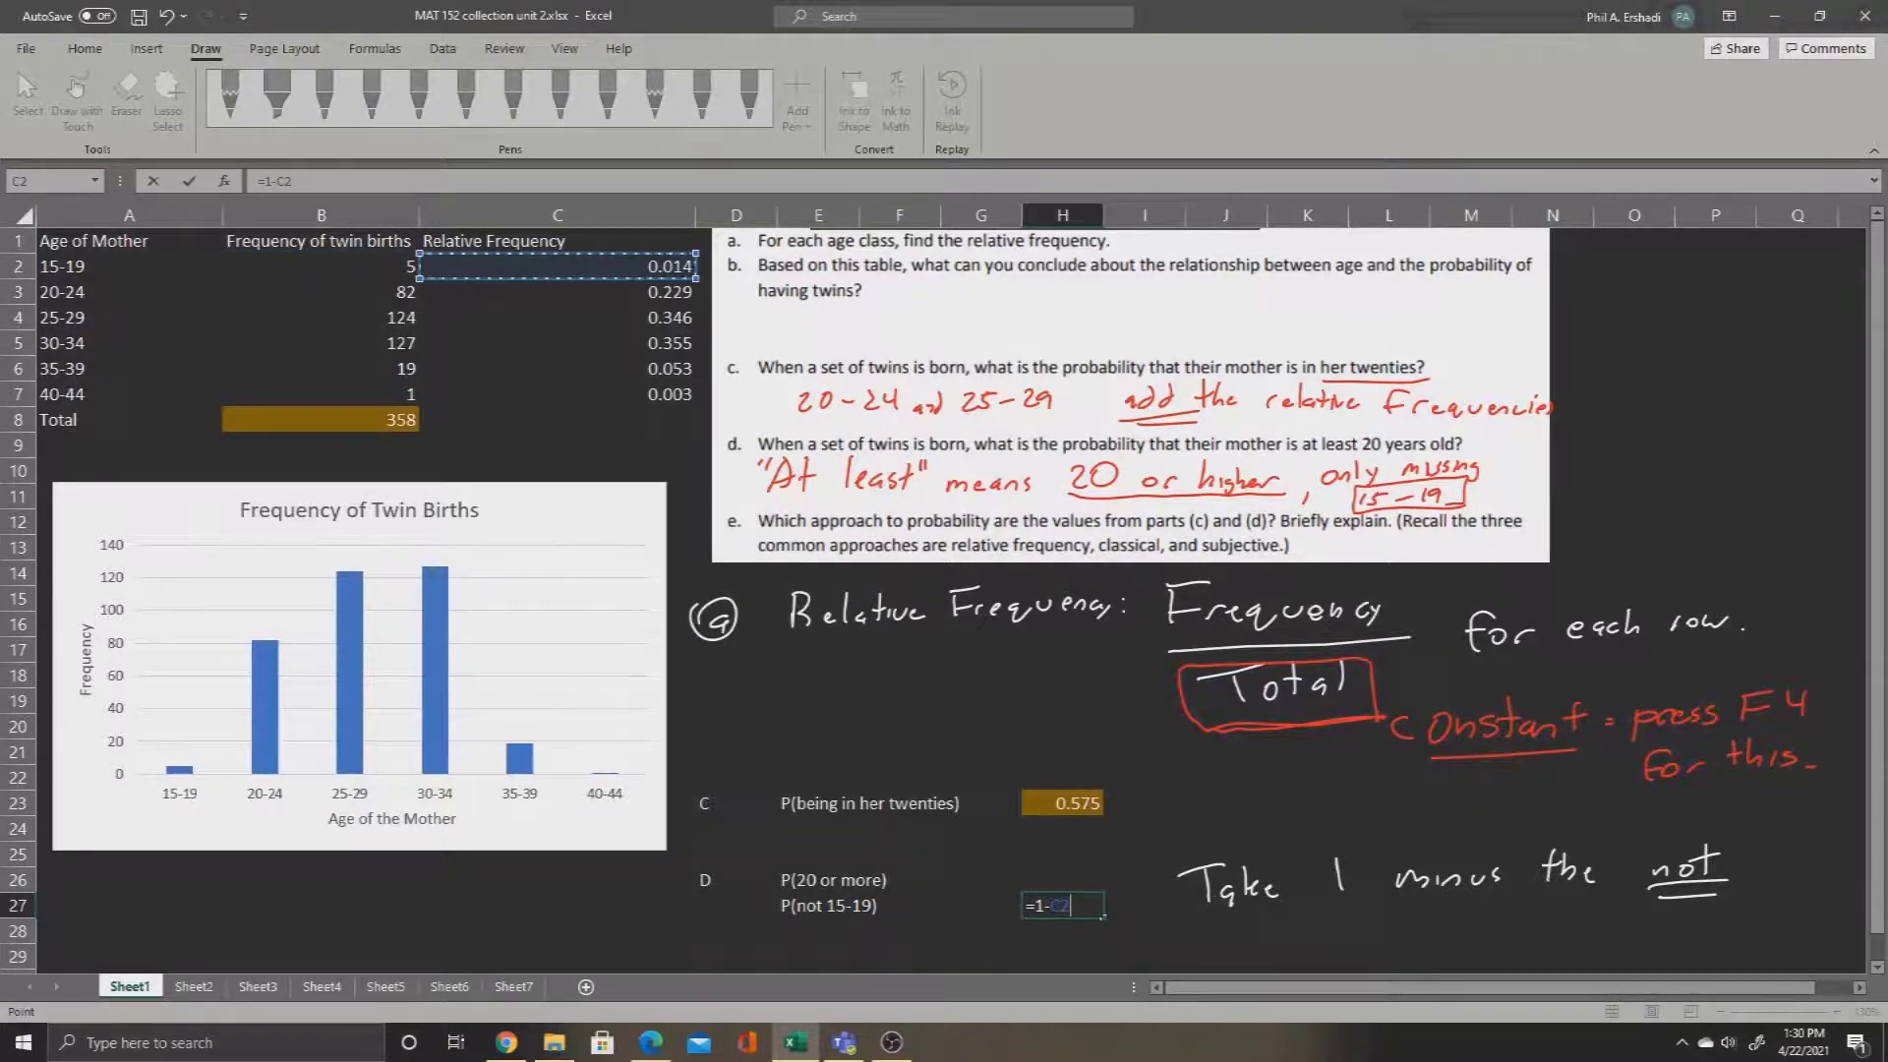
pyautogui.press('Return')
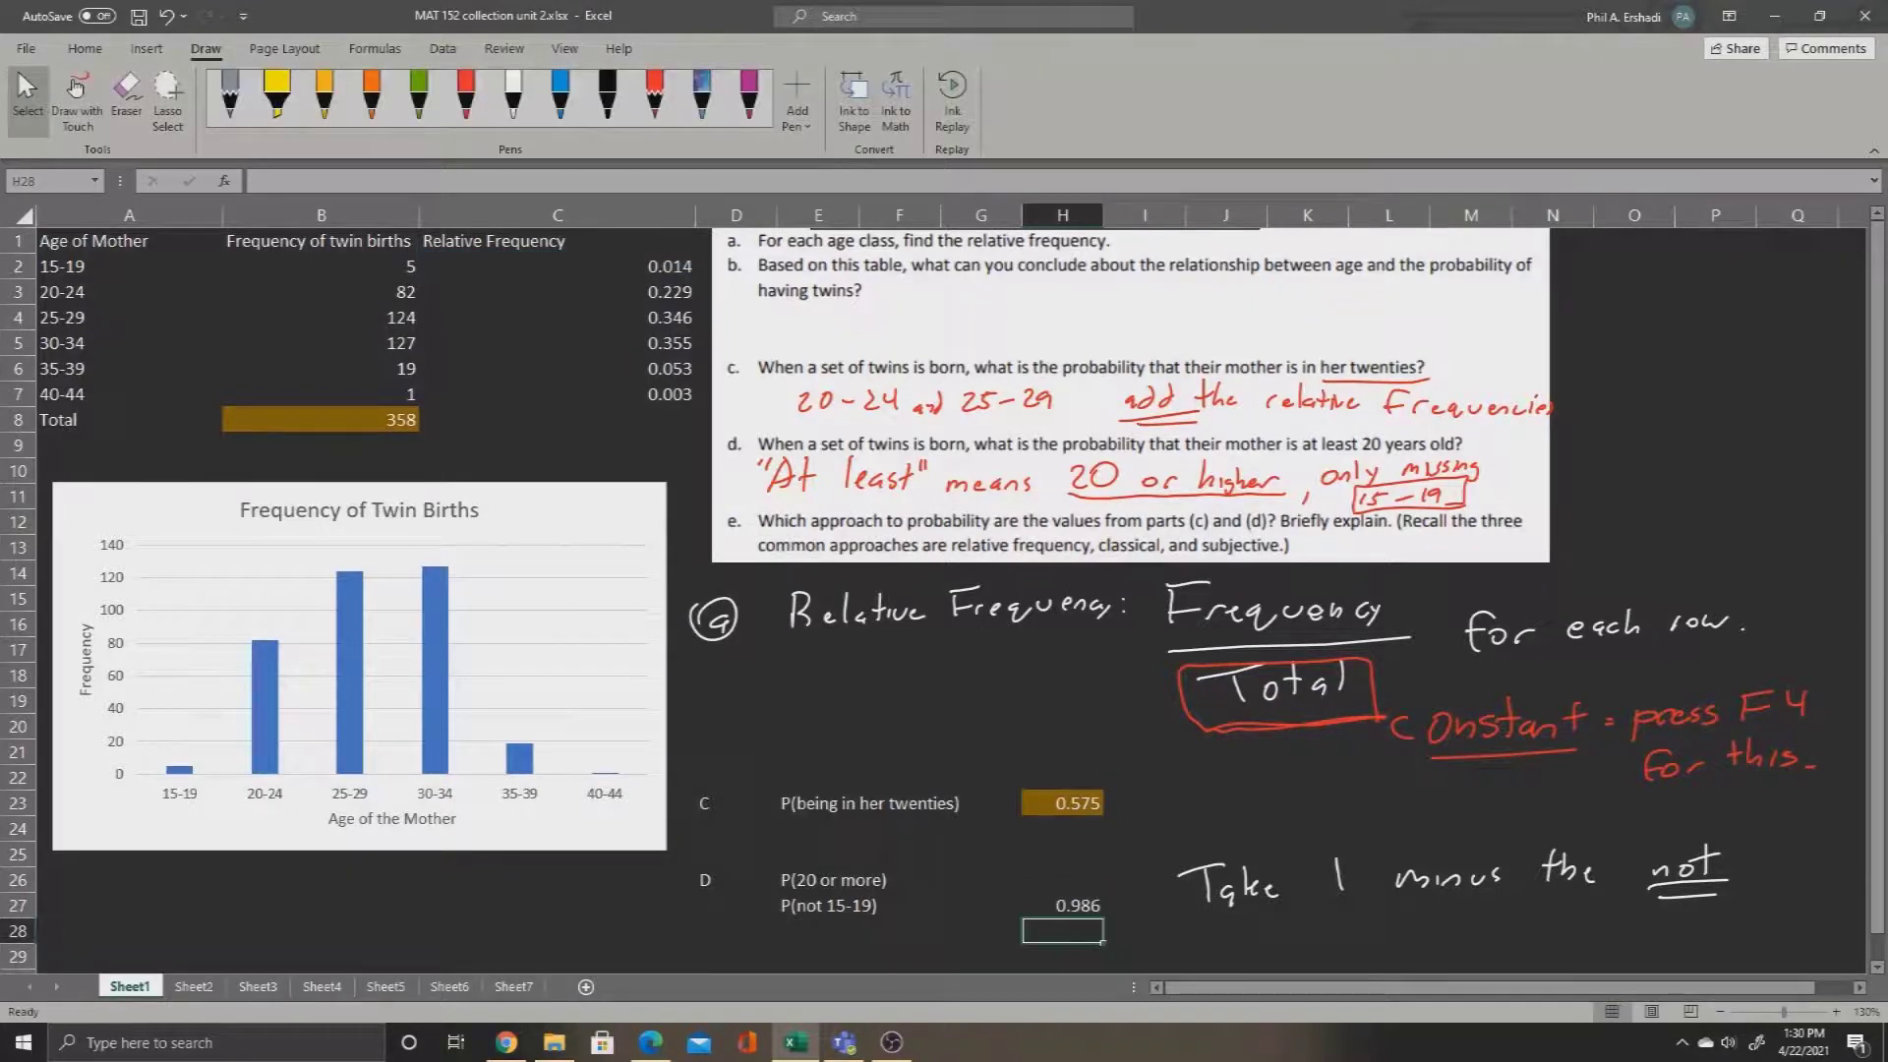
# Enter =C3+C4+C5+C6+C7 in H26 to add the relative frequencies for ages 20-24 through 40-44.
pyautogui.press('Up')
pyautogui.press('Up')
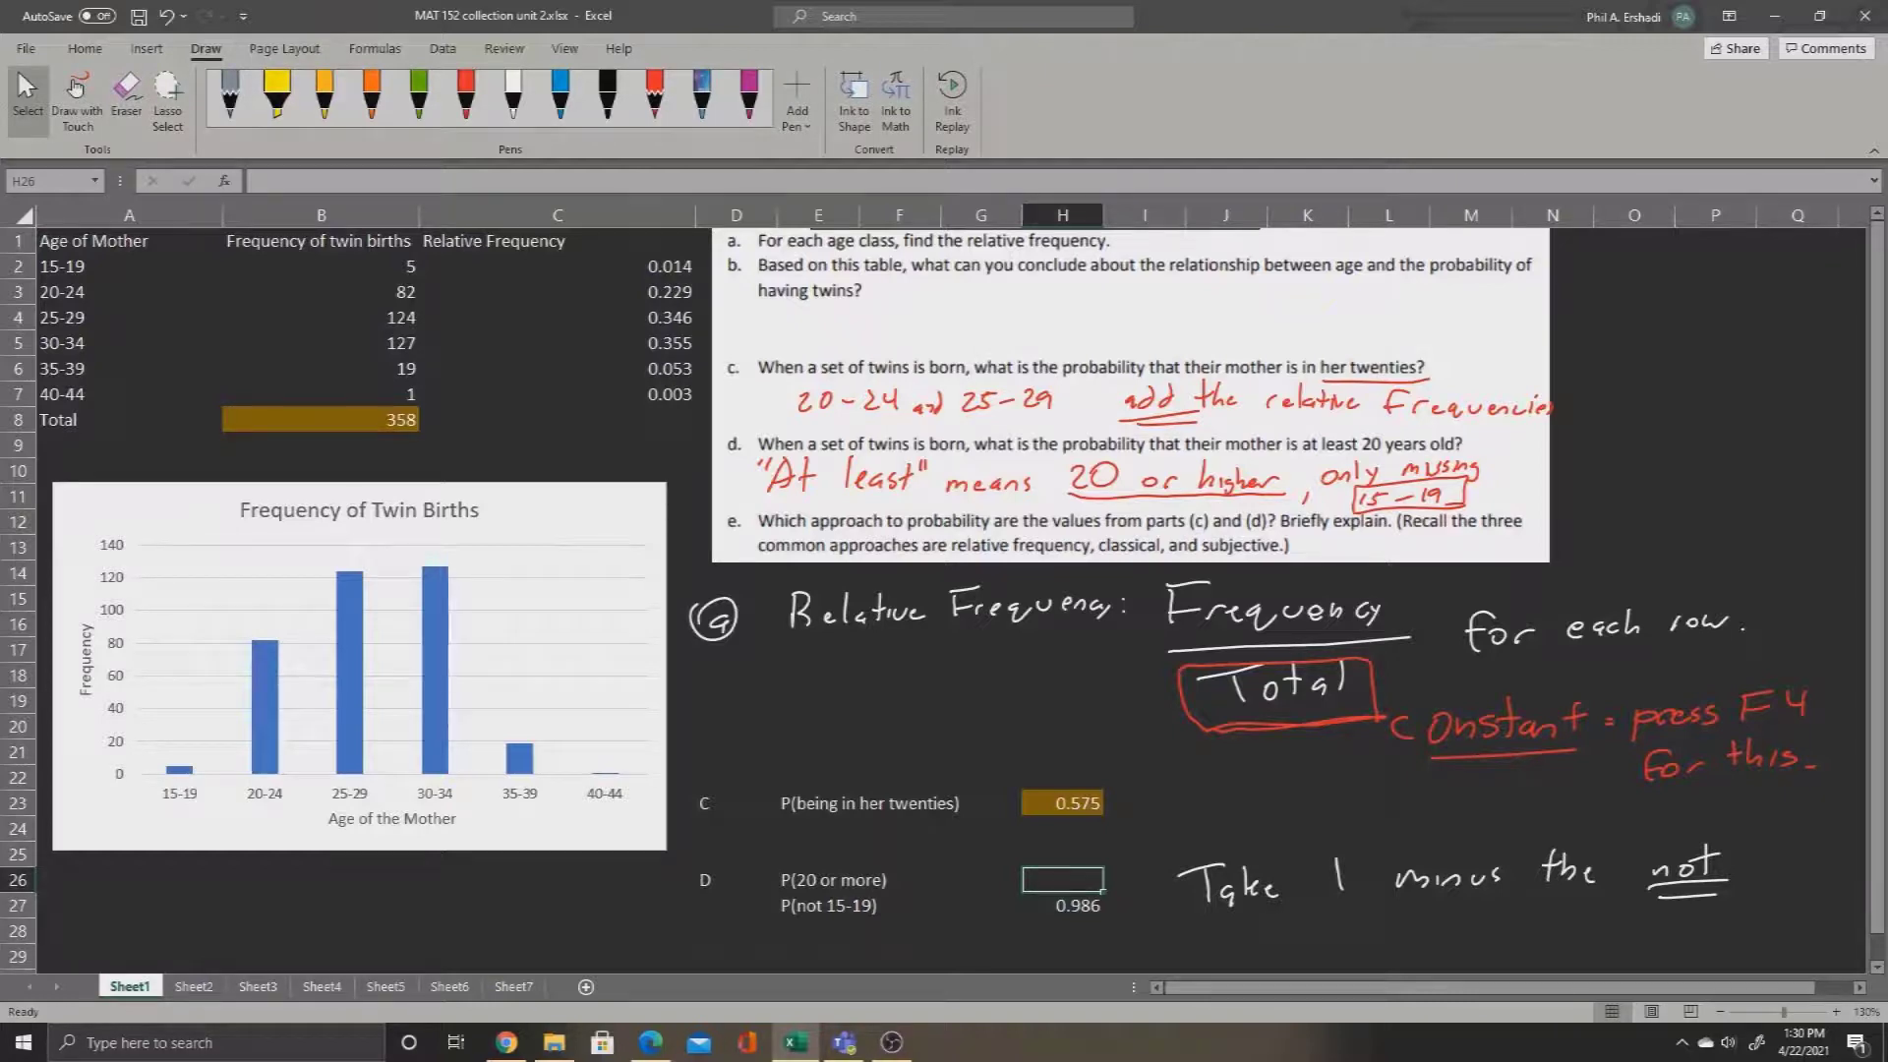
pyautogui.write('=')
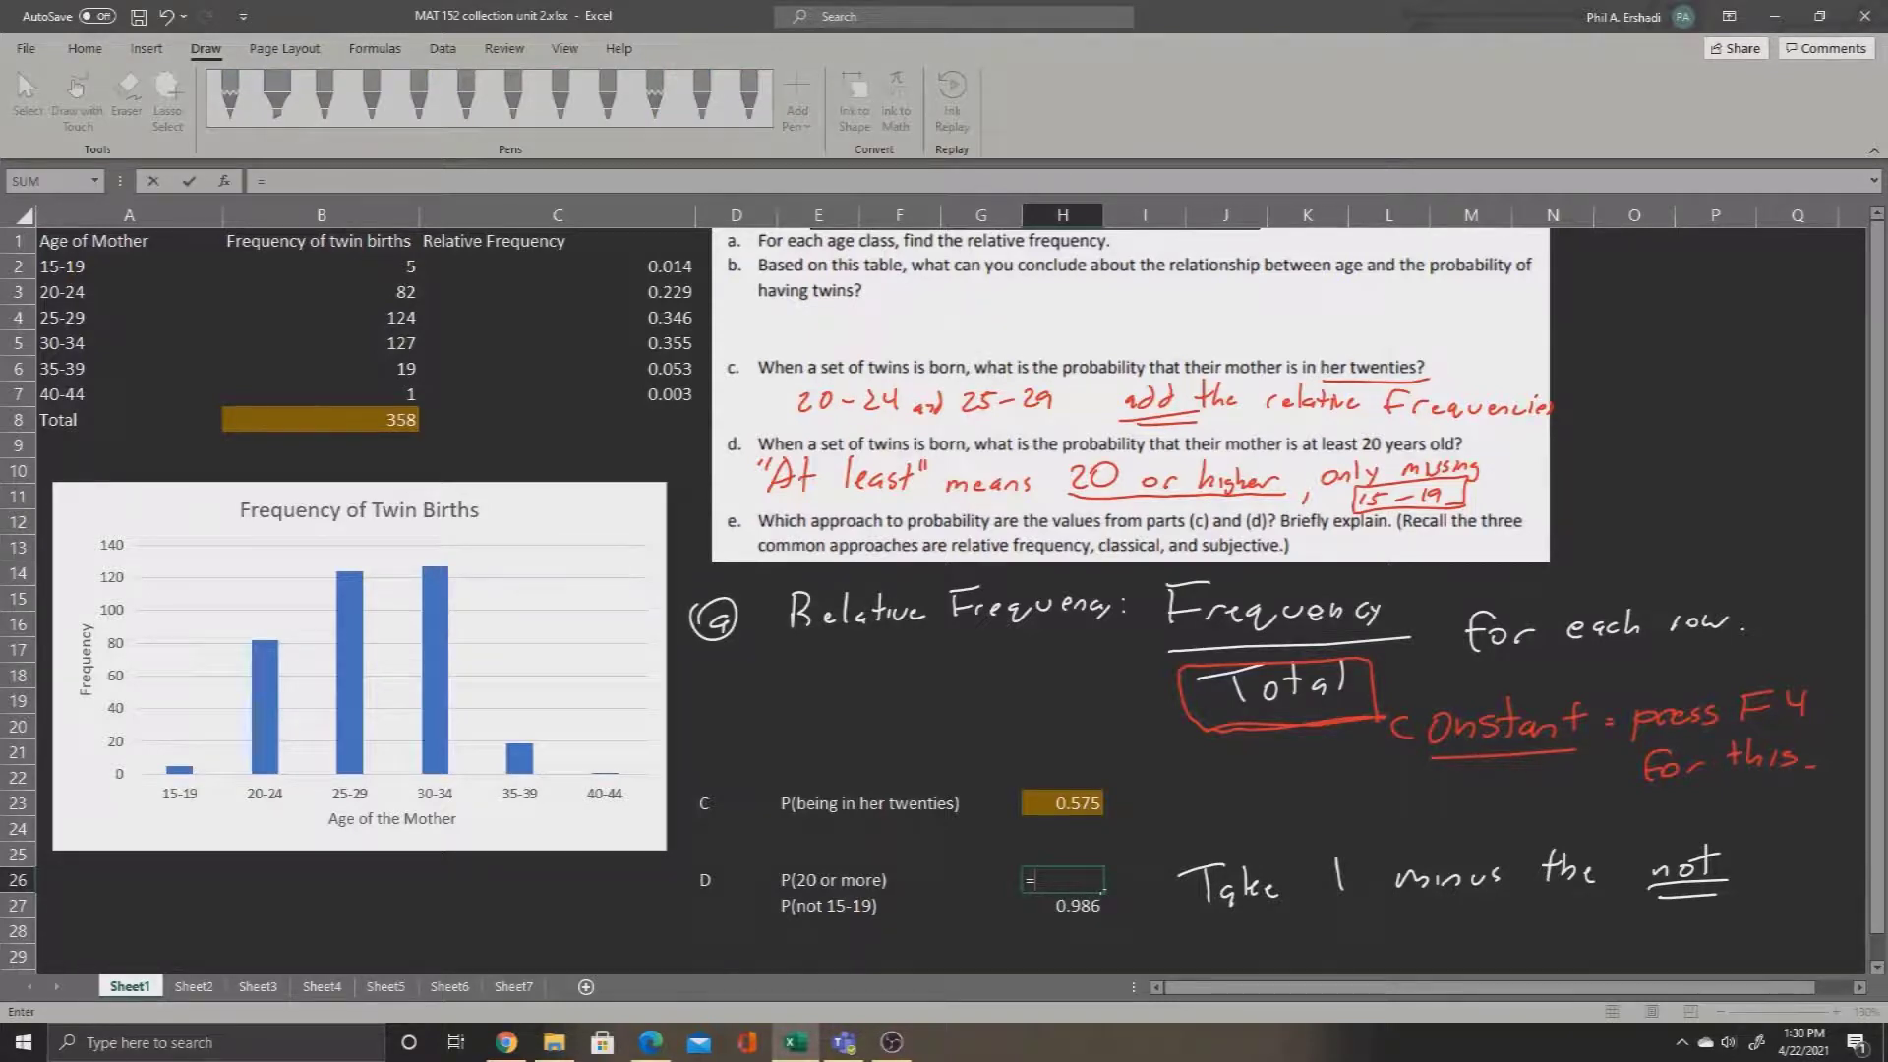
pyautogui.click(557, 292)
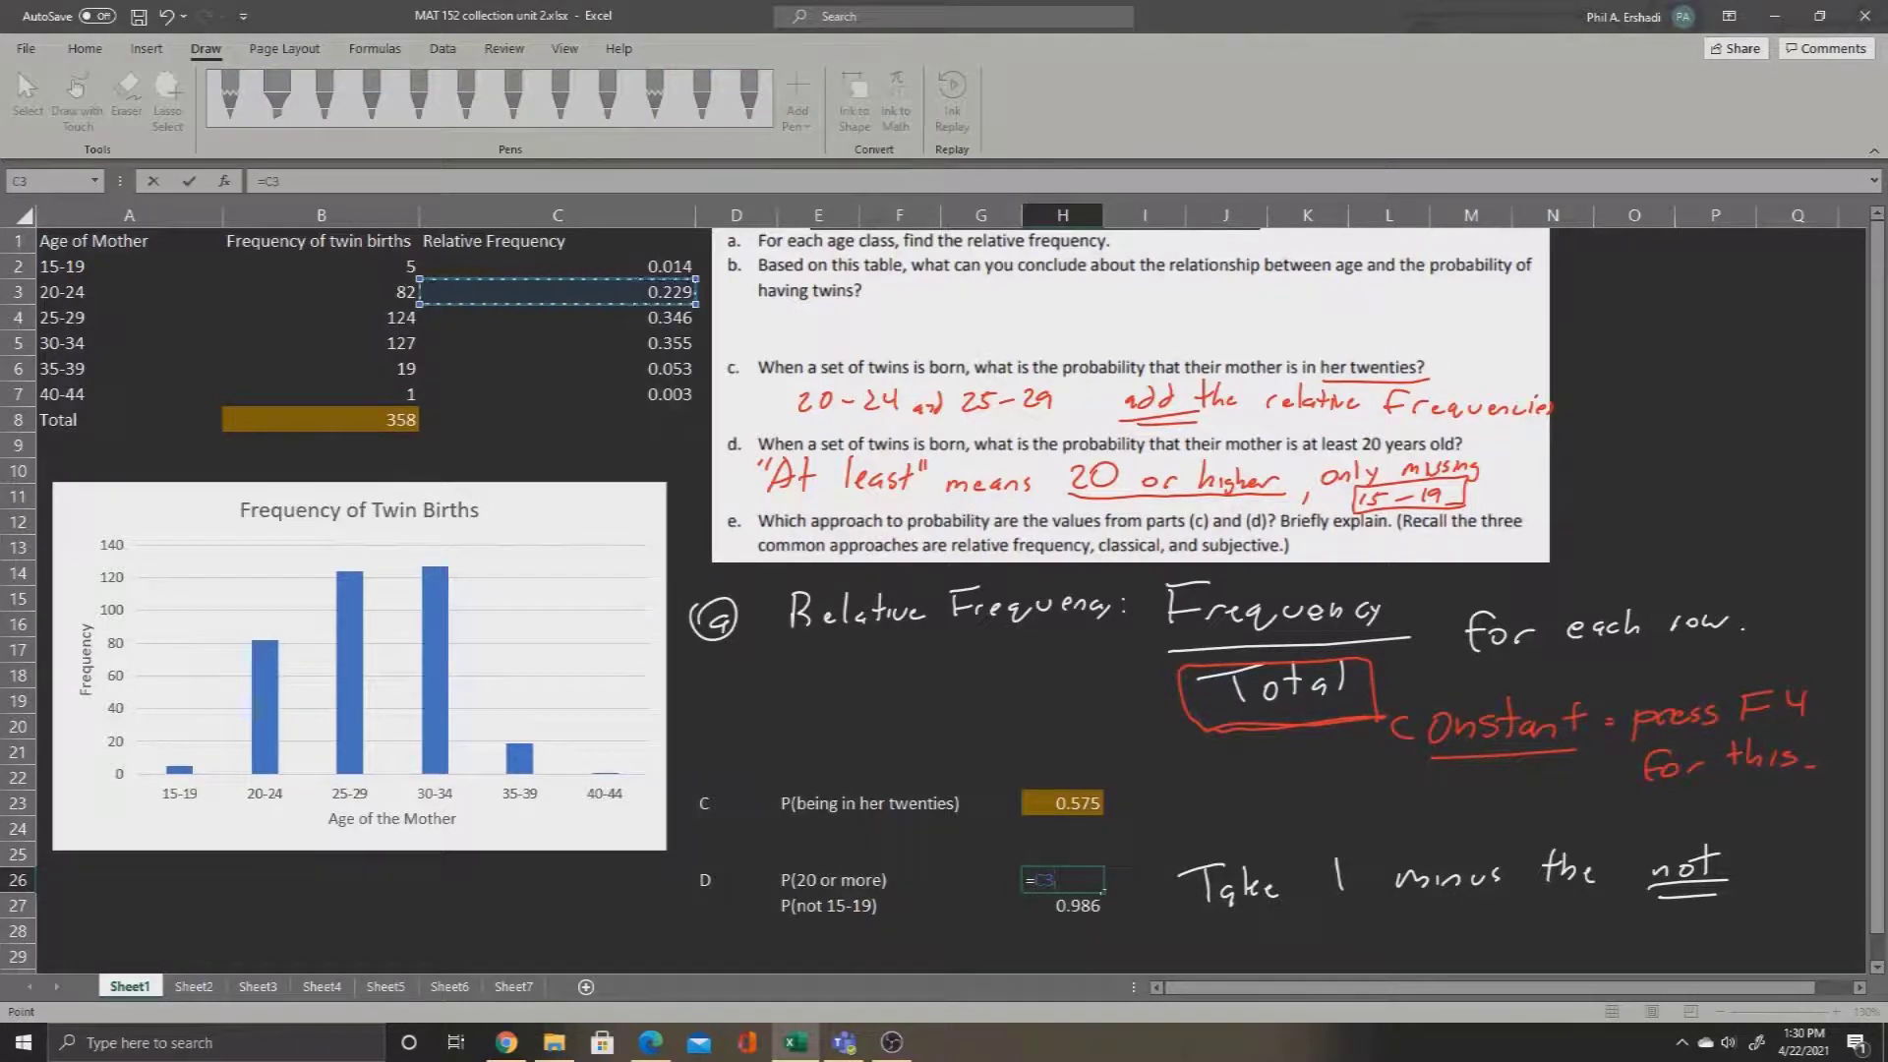
pyautogui.write('+')
pyautogui.click(556, 317)
pyautogui.write('+')
pyautogui.click(556, 343)
pyautogui.write('+')
pyautogui.click(557, 368)
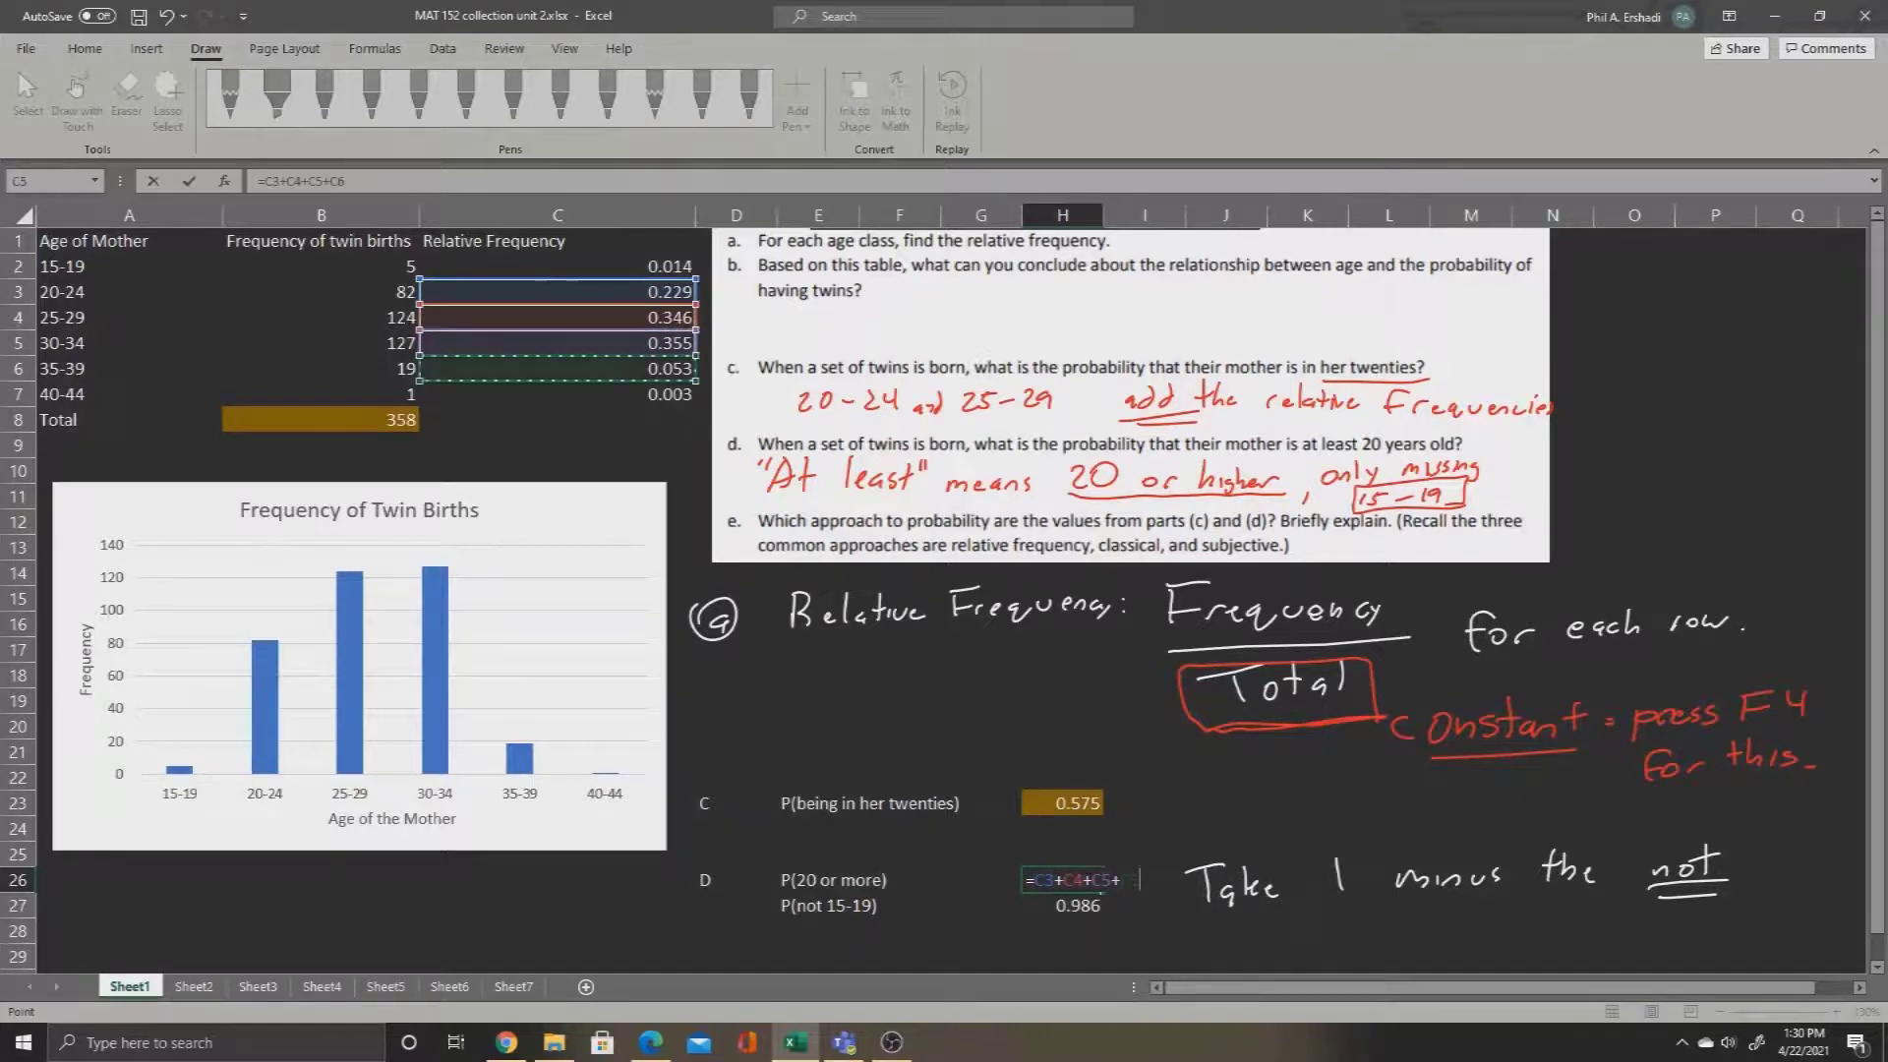
pyautogui.write('+')
pyautogui.click(557, 393)
pyautogui.press('Return')
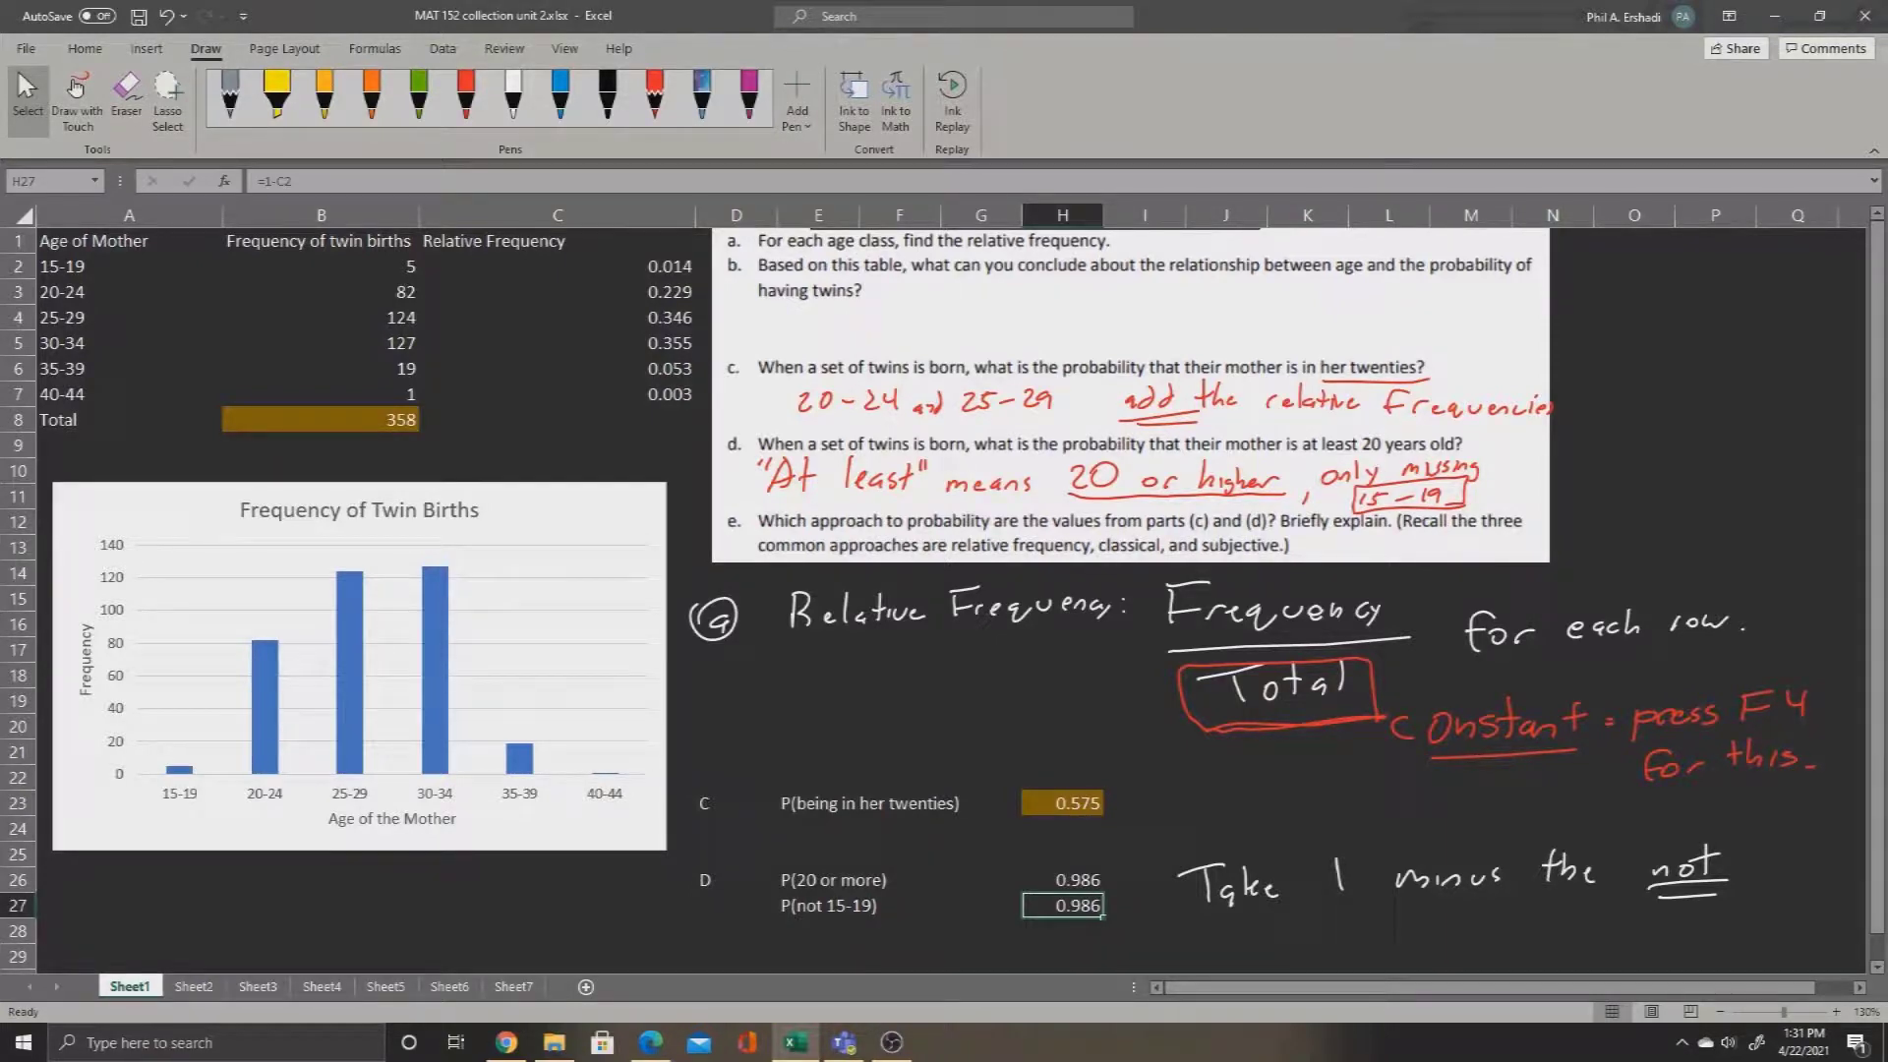
# Review which relative frequency cells the formula in H26 adds, leaving it unedited.
pyautogui.click(1062, 879)
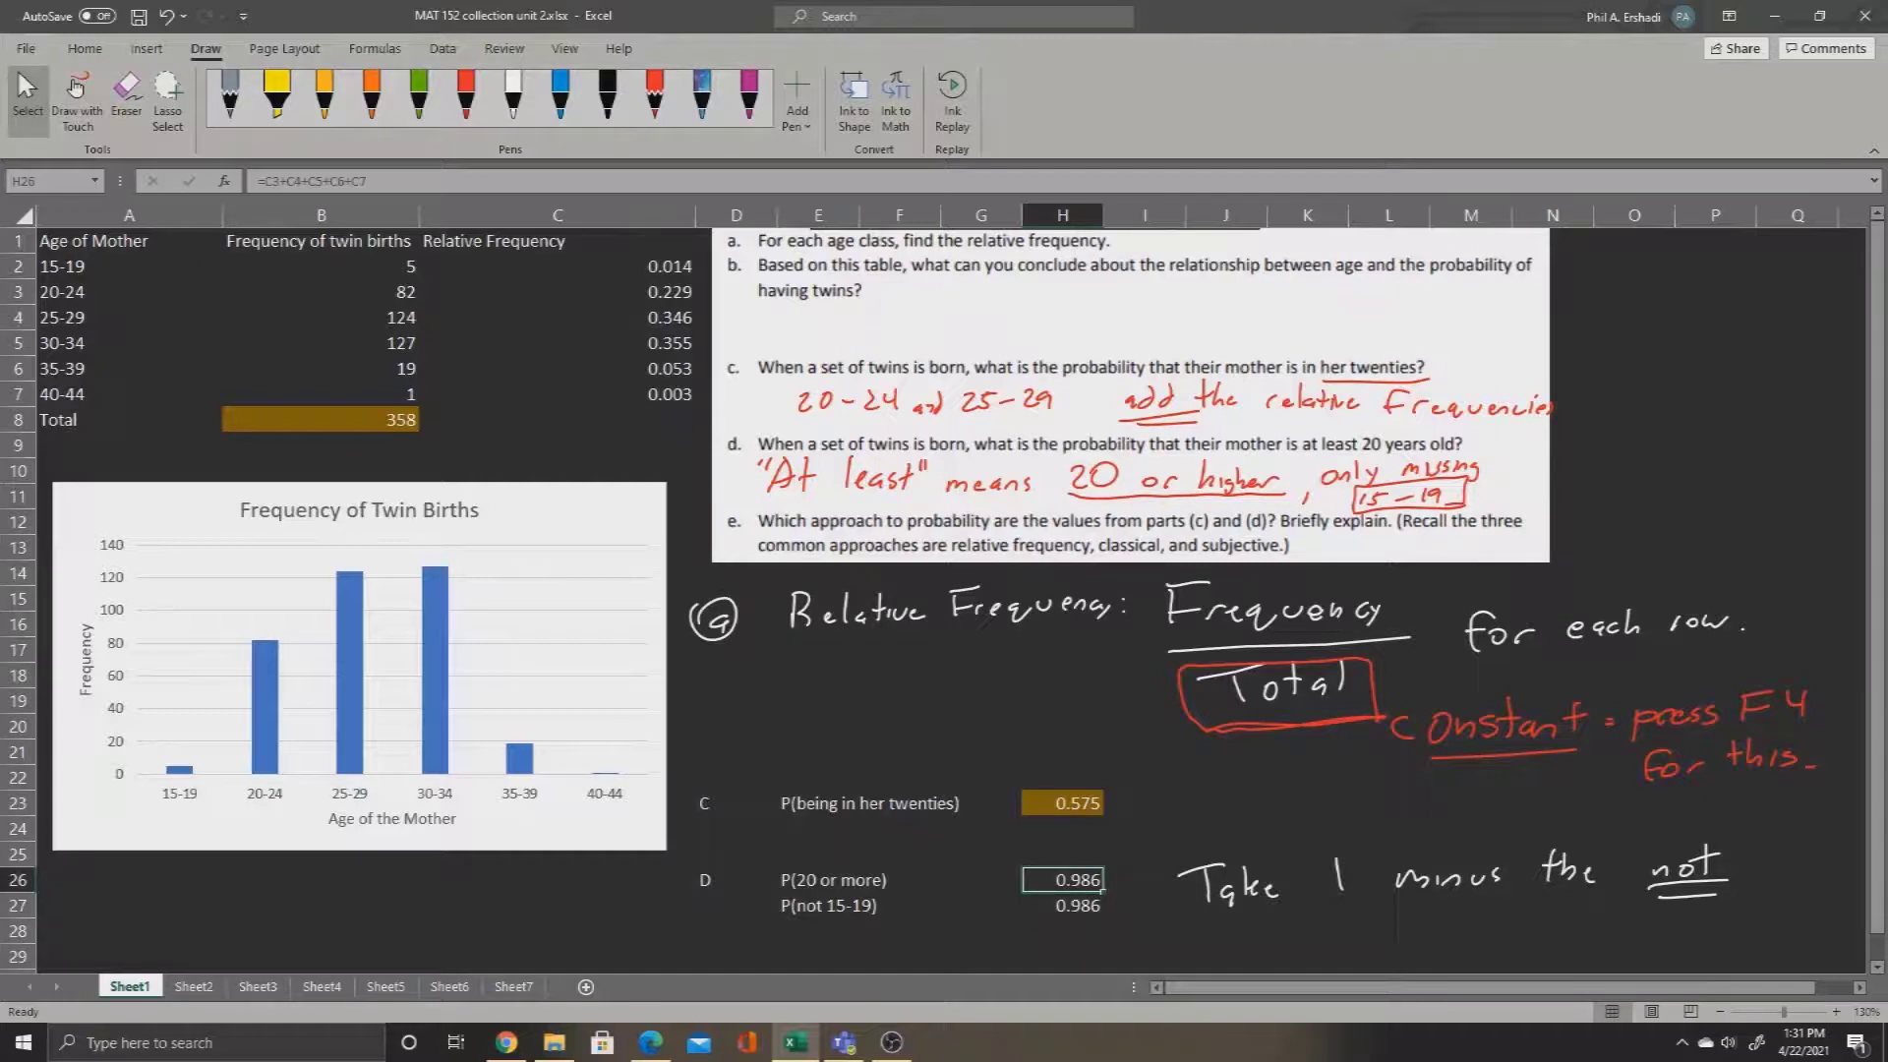
pyautogui.press('F2')
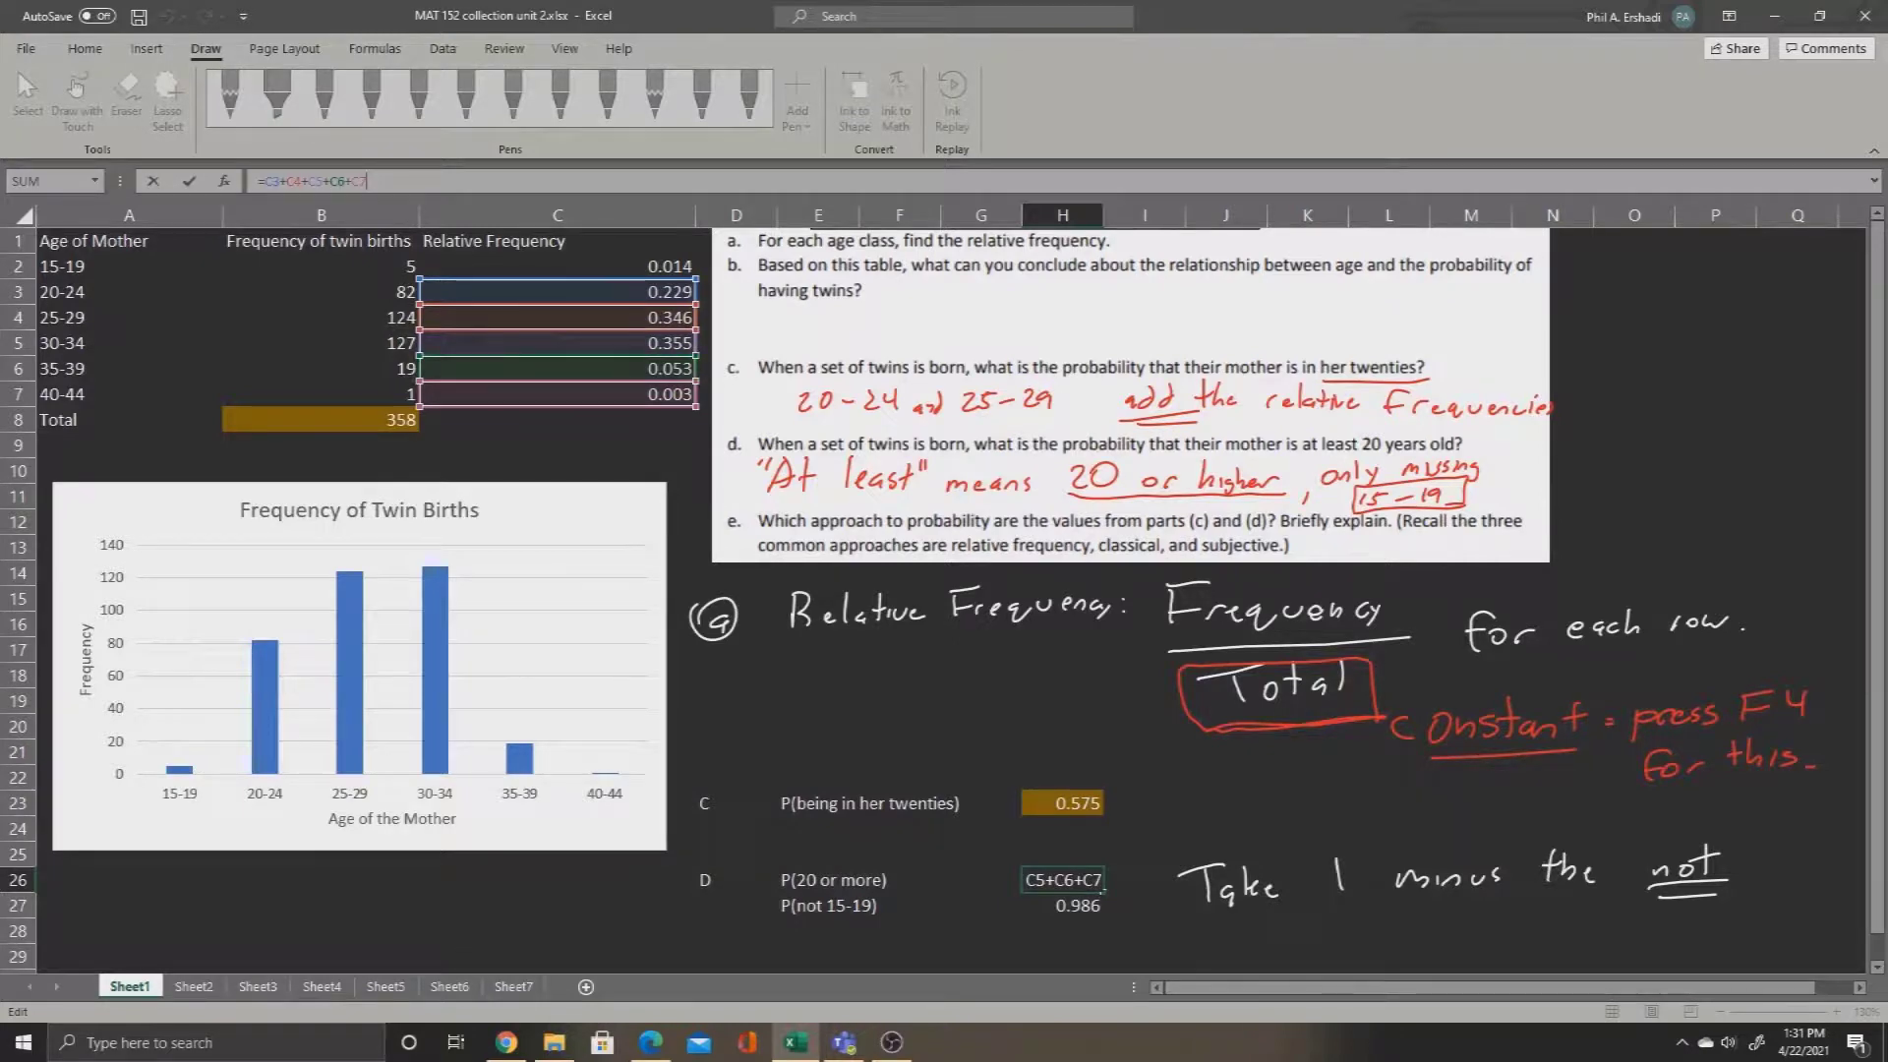
pyautogui.press('Return')
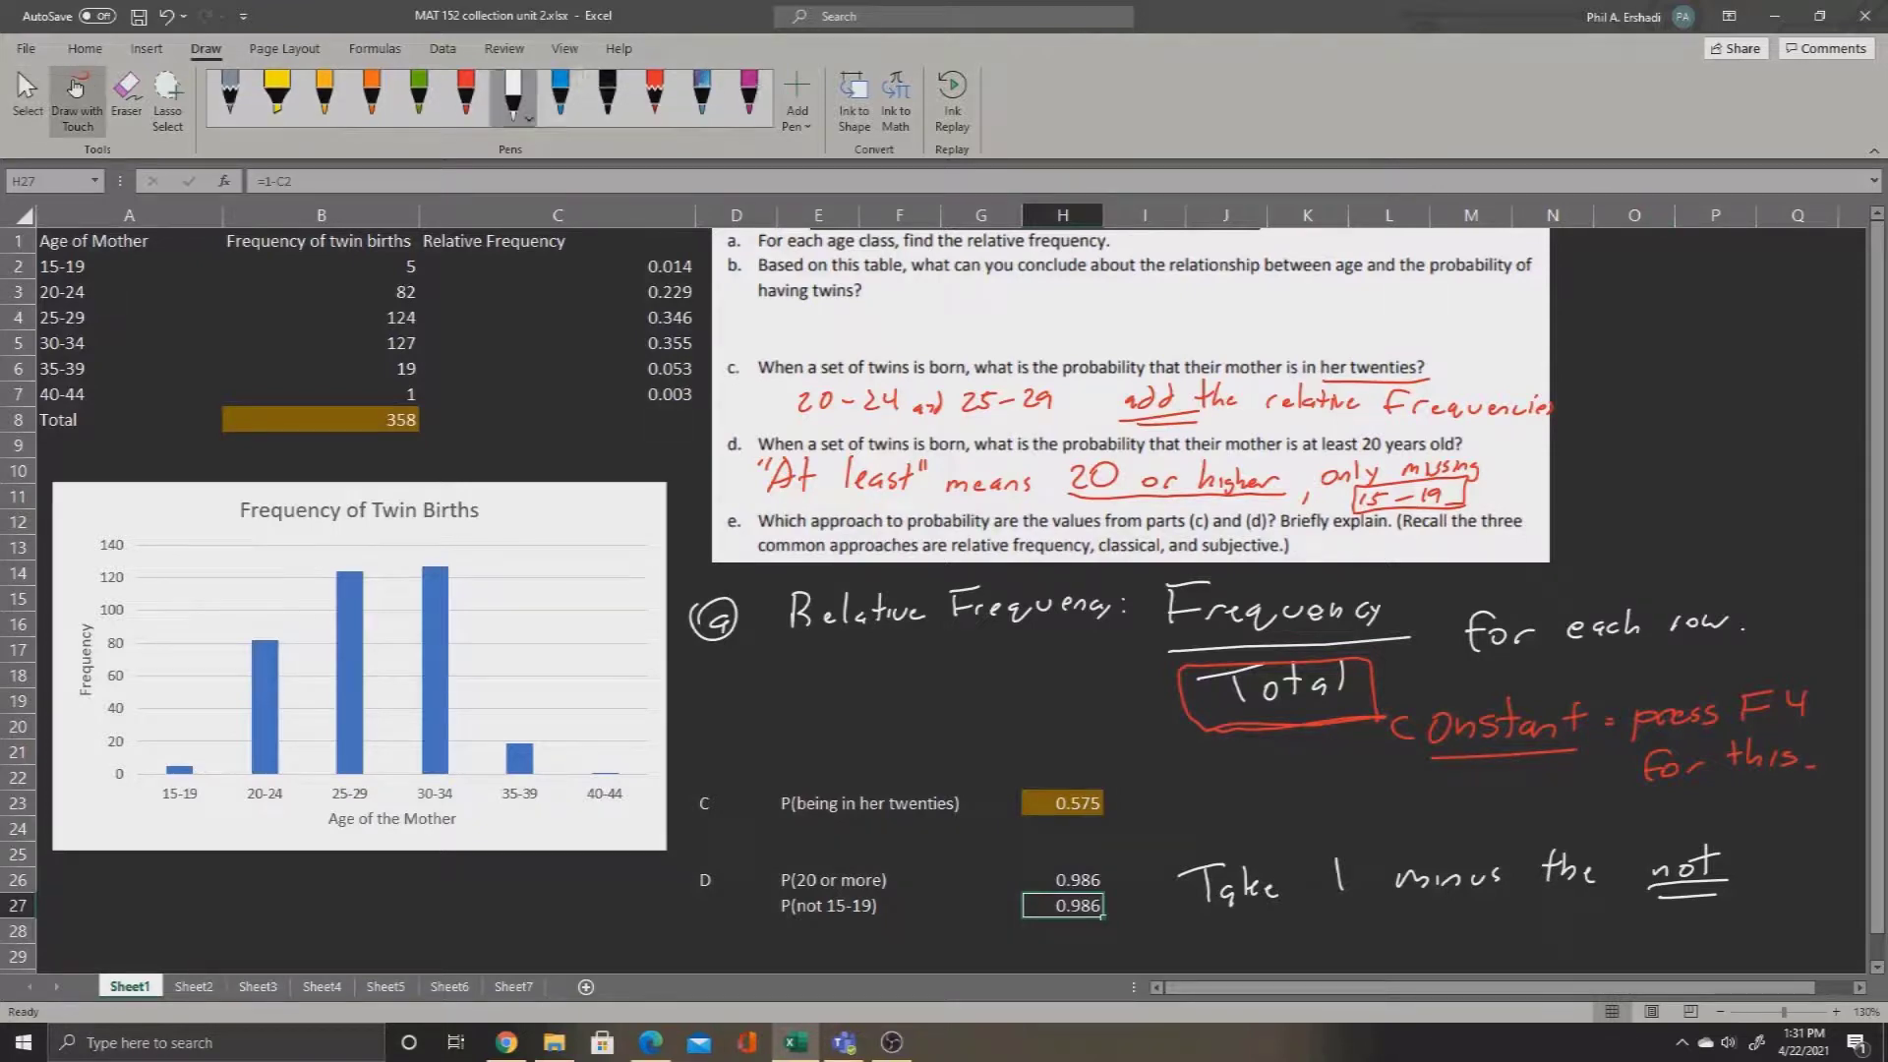
# Handwrite in white beside the question picture "Relative Frequency - Look at something that happened and analyse.".
pyautogui.click(512, 95)
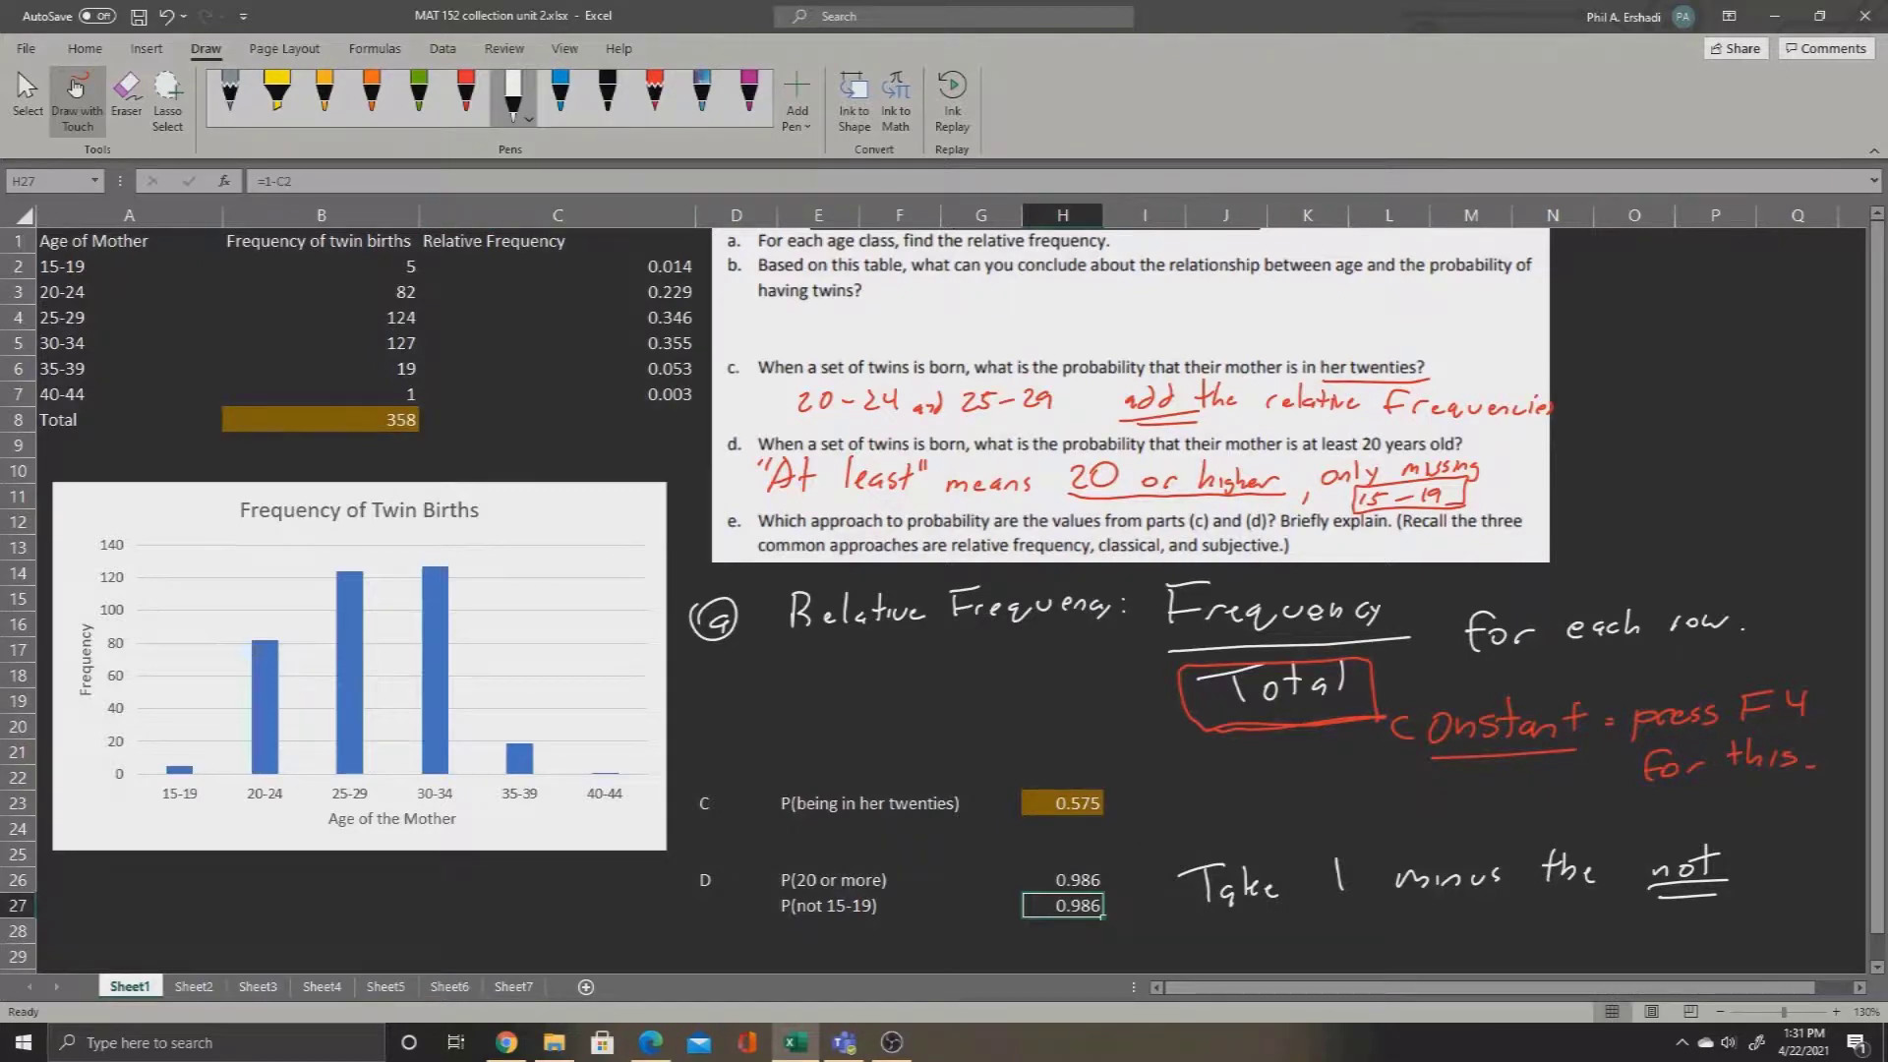
pyautogui.moveTo(1562, 254)
pyautogui.mouseDown()
pyautogui.moveTo(1601, 281)
pyautogui.moveTo(1861, 266)
pyautogui.mouseUp()
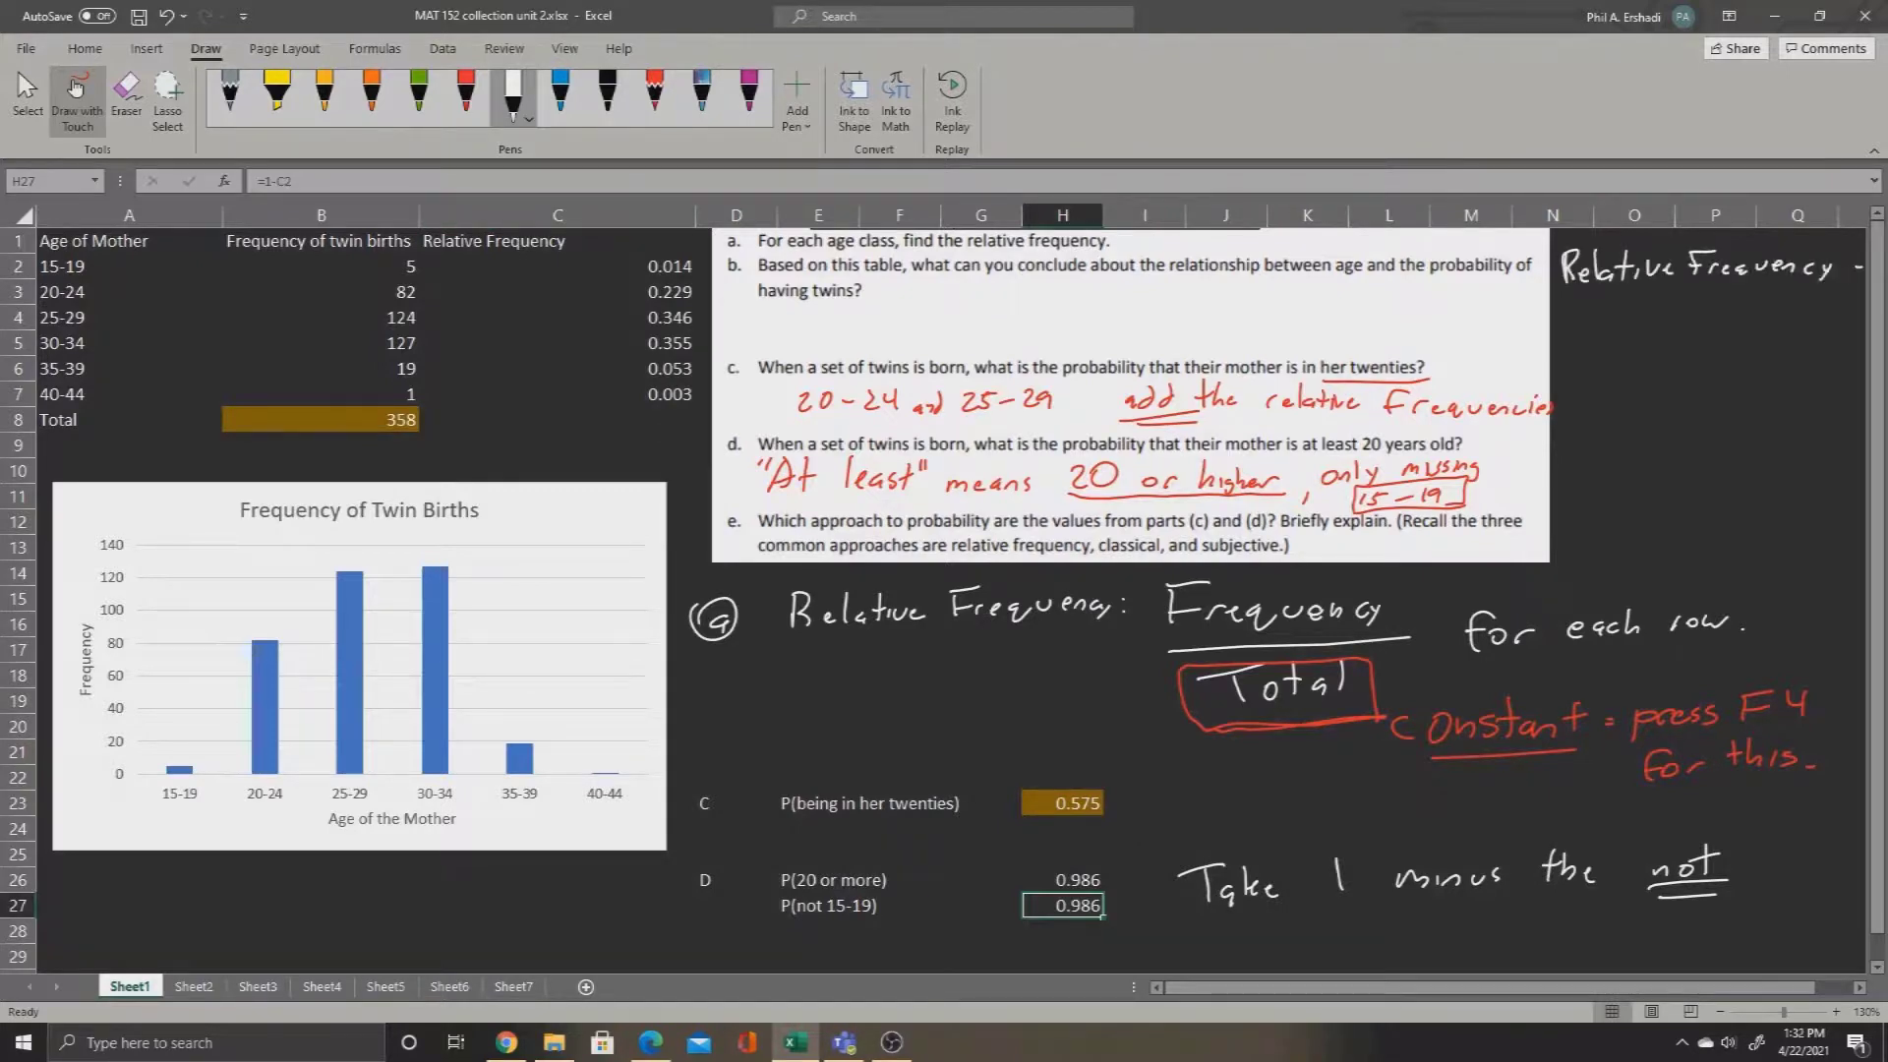
pyautogui.moveTo(1574, 303)
pyautogui.mouseDown()
pyautogui.moveTo(1843, 312)
pyautogui.moveTo(1617, 354)
pyautogui.moveTo(1805, 344)
pyautogui.moveTo(1699, 395)
pyautogui.moveTo(1799, 393)
pyautogui.mouseUp()
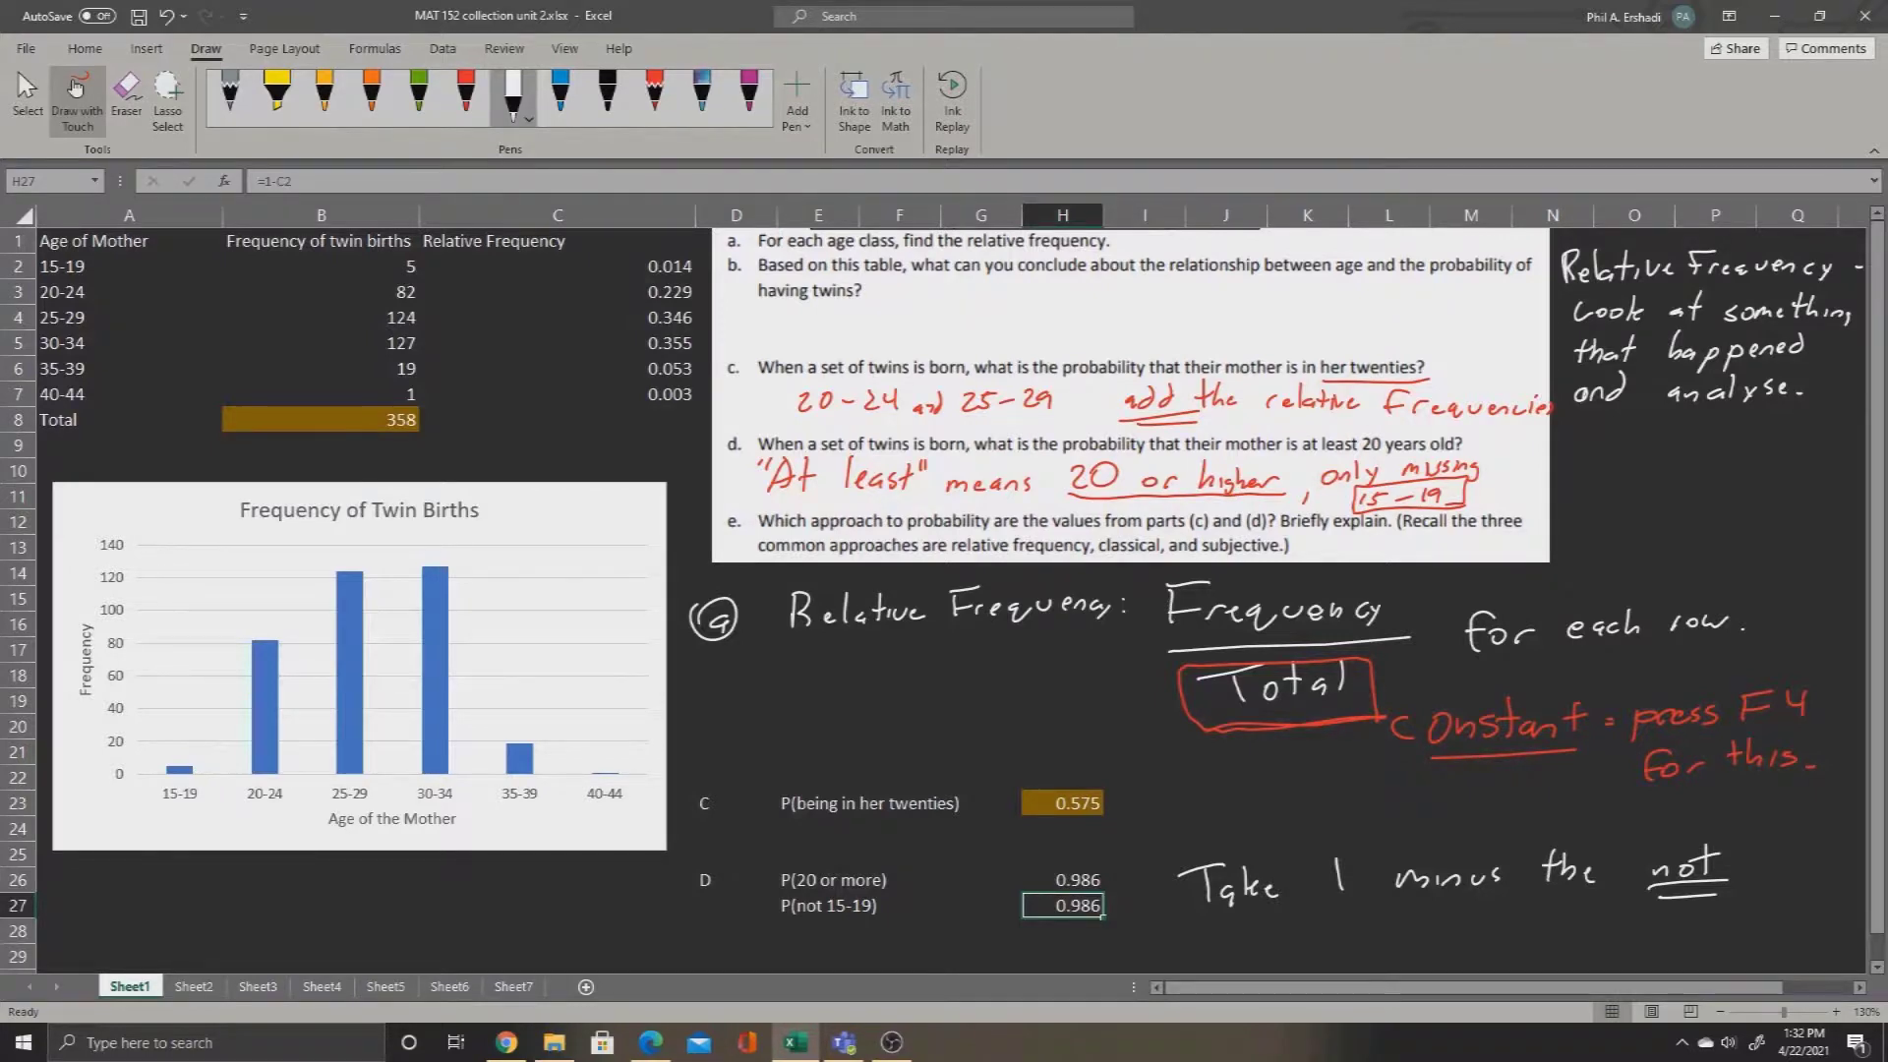
# Handwrite in white below the relative frequency note "Classical Probability - we already know what should happen => Make Predictions".
pyautogui.moveTo(1595, 448)
pyautogui.mouseDown()
pyautogui.moveTo(1594, 466)
pyautogui.moveTo(1640, 462)
pyautogui.mouseUp()
pyautogui.moveTo(1656, 450); pyautogui.dragTo(1696, 460)
pyautogui.moveTo(1741, 435); pyautogui.dragTo(1735, 462)
pyautogui.moveTo(1737, 436); pyautogui.dragTo(1746, 448)
pyautogui.moveTo(1765, 447); pyautogui.dragTo(1866, 451)
pyautogui.moveTo(1573, 490)
pyautogui.mouseDown()
pyautogui.moveTo(1864, 482)
pyautogui.moveTo(1707, 513)
pyautogui.moveTo(1864, 523)
pyautogui.mouseUp()
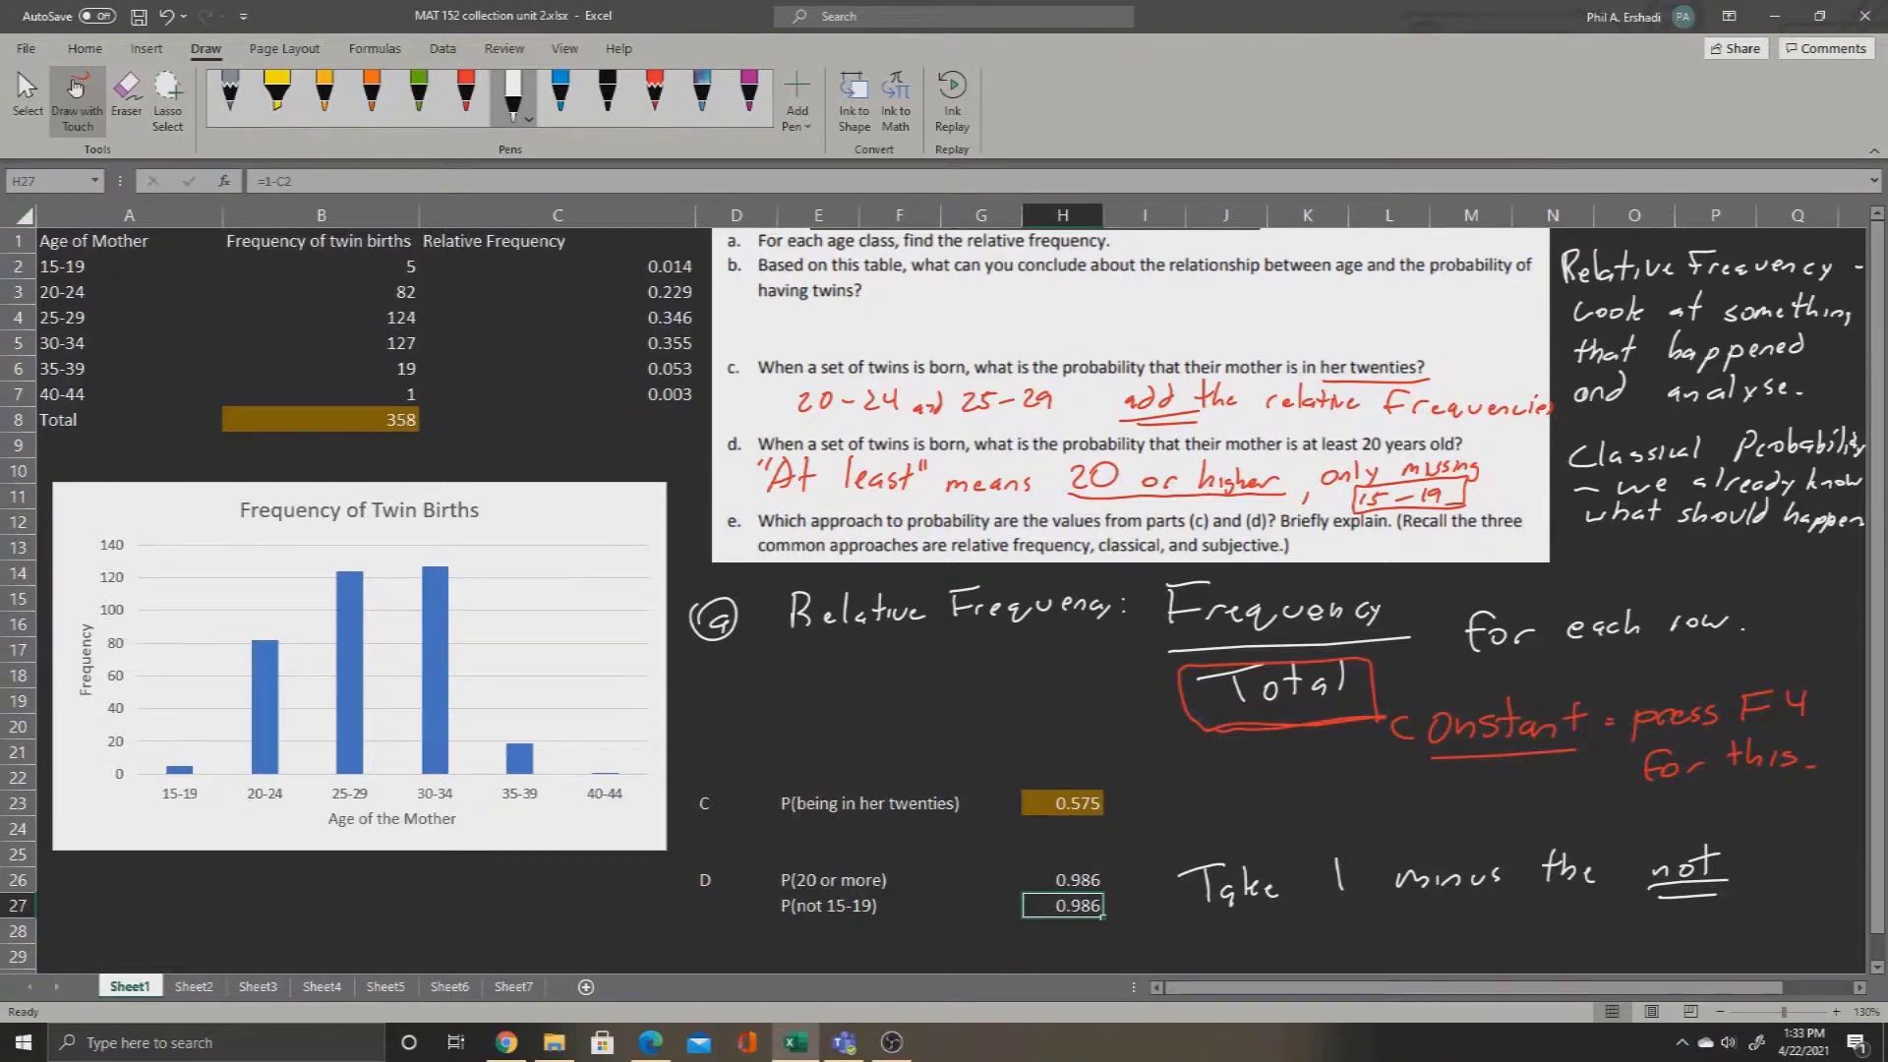
pyautogui.moveTo(1585, 558)
pyautogui.mouseDown()
pyautogui.moveTo(1648, 543)
pyautogui.moveTo(1681, 560)
pyautogui.mouseUp()
pyautogui.moveTo(1691, 536)
pyautogui.mouseDown()
pyautogui.moveTo(1685, 560)
pyautogui.moveTo(1862, 565)
pyautogui.mouseUp()
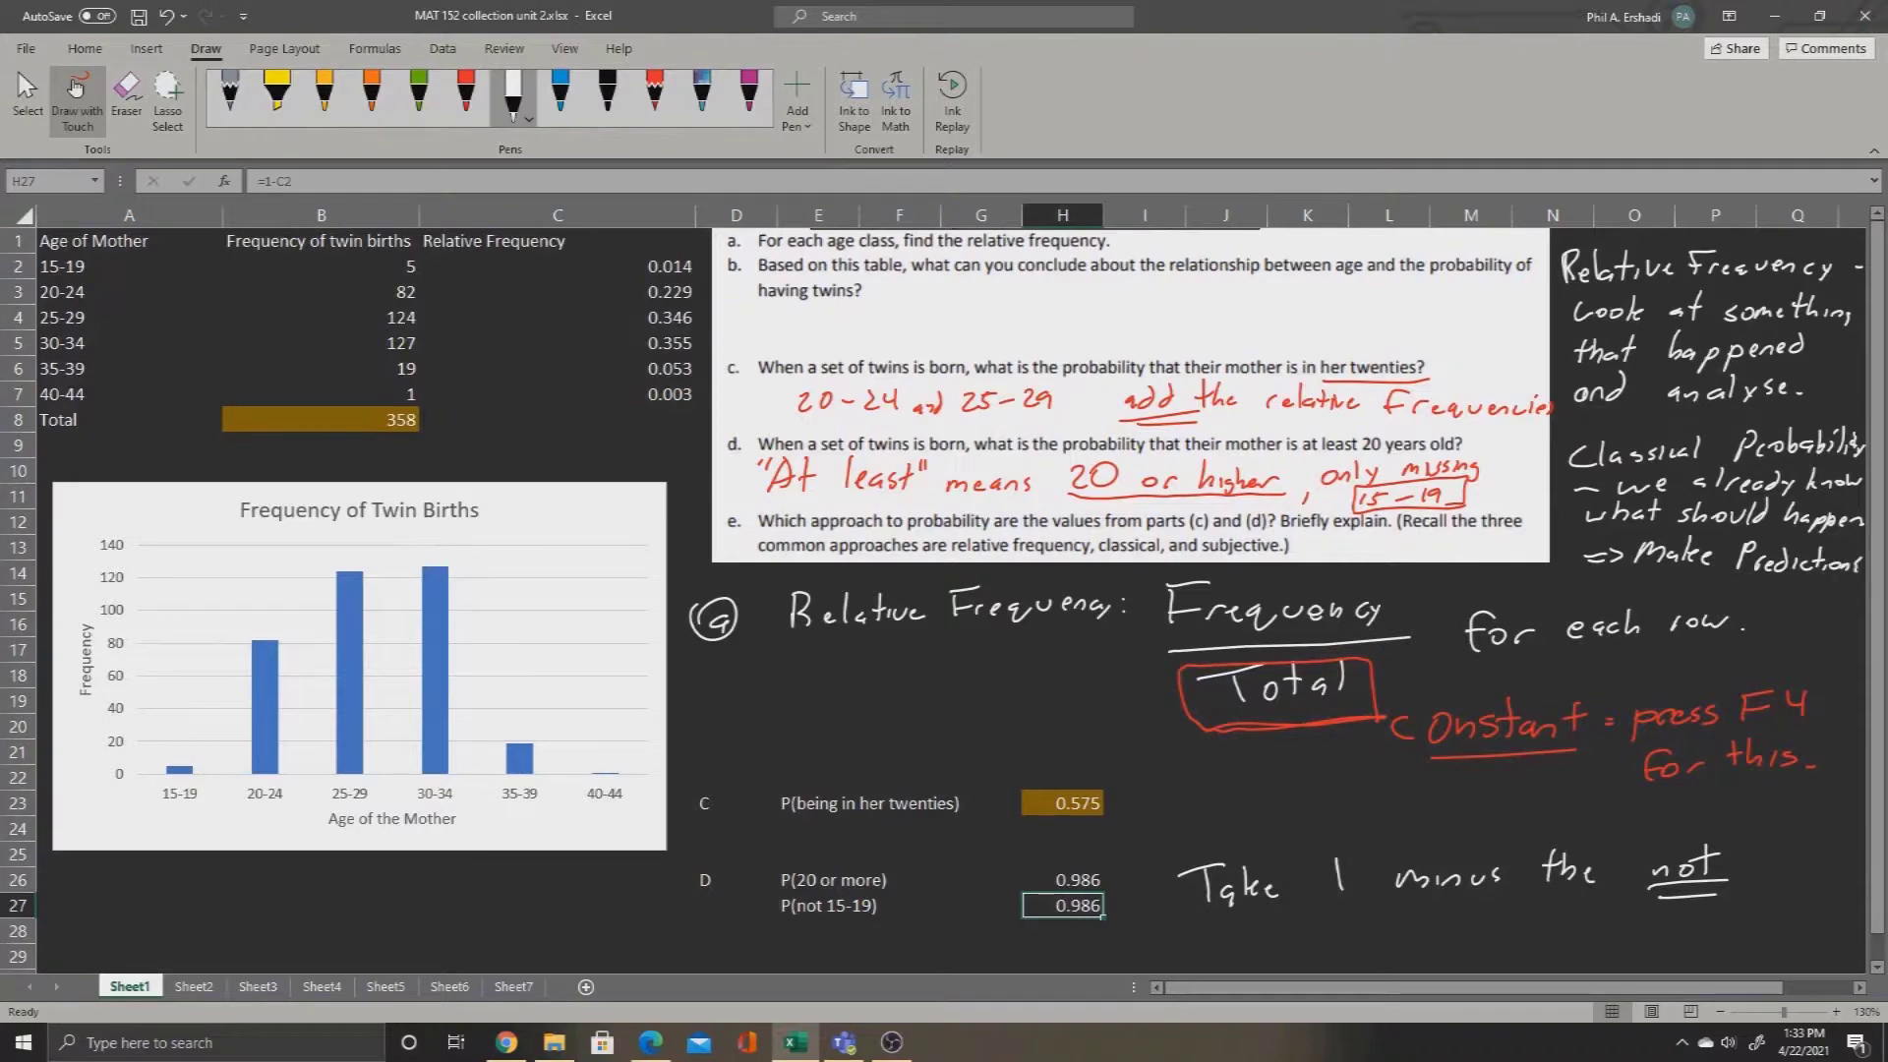
# Handwrite "Gut instinct" in red at the end of part e and strike through the word "subjective".
pyautogui.click(466, 95)
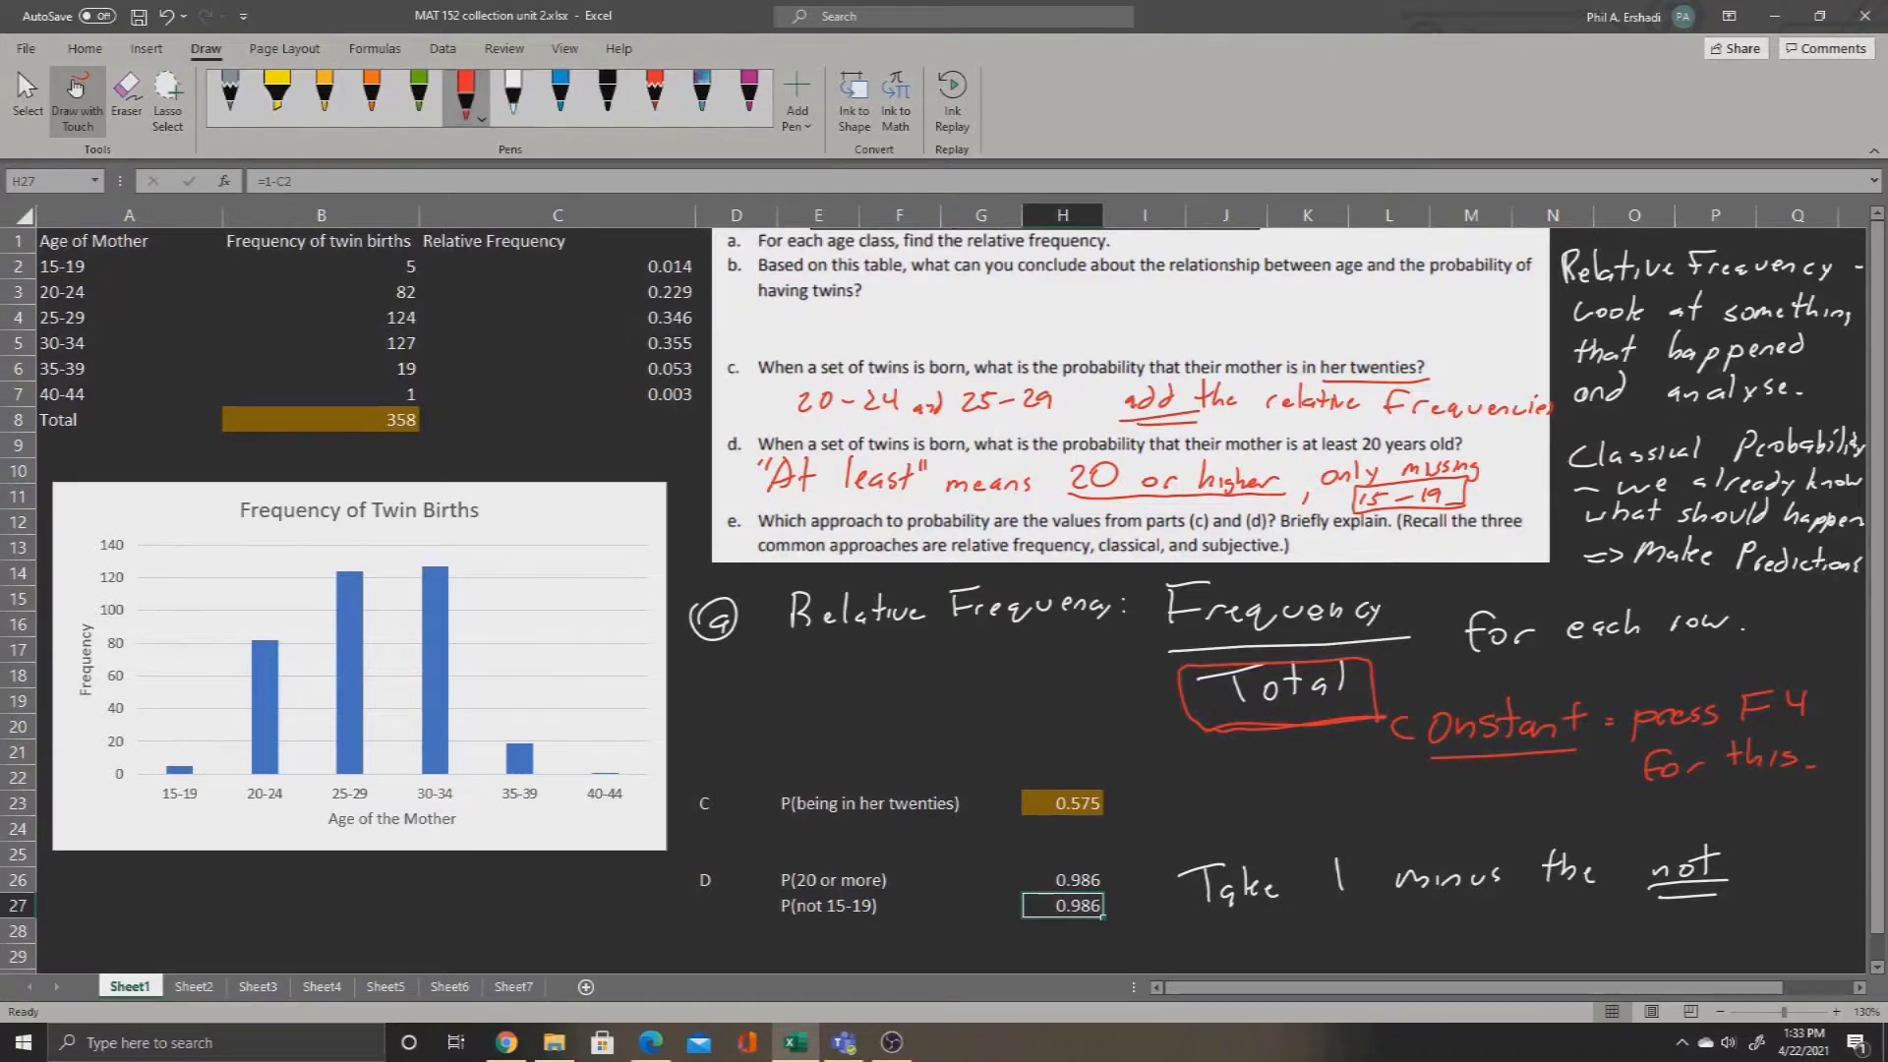
pyautogui.moveTo(1318, 539); pyautogui.dragTo(1487, 539)
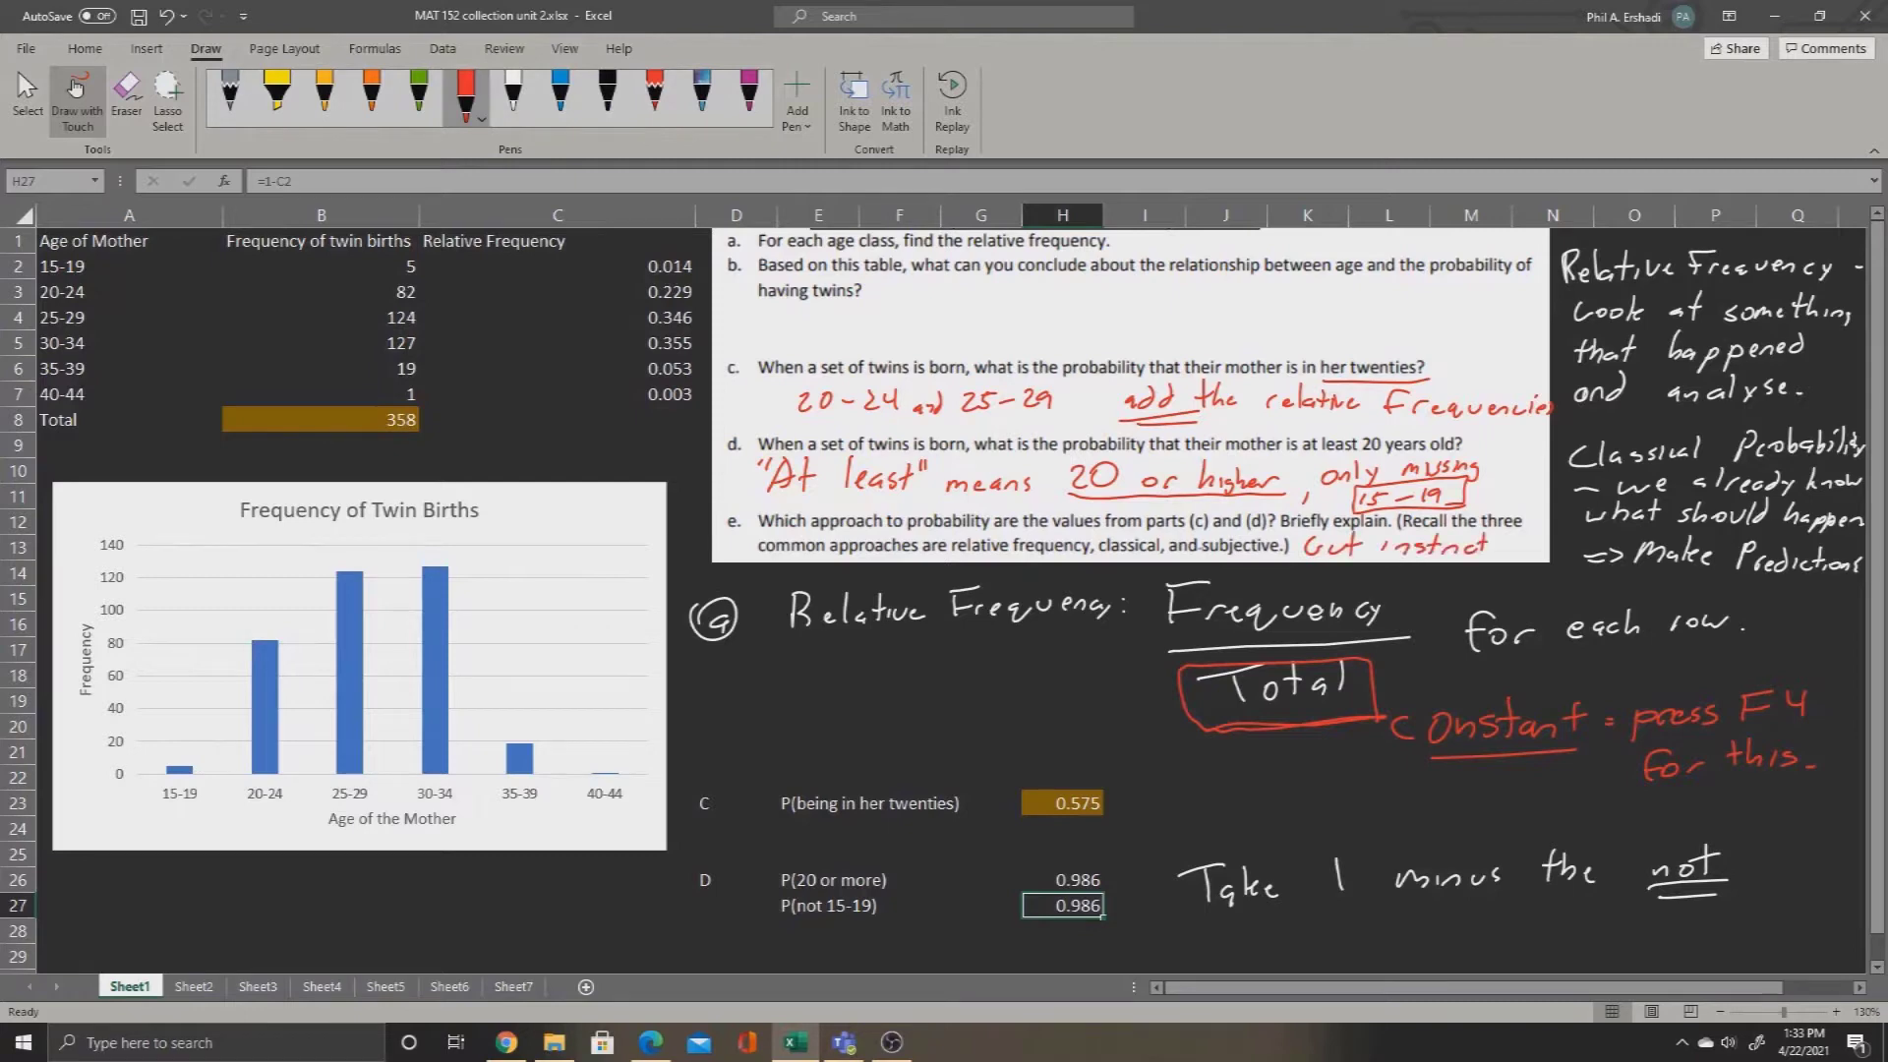
pyautogui.moveTo(1200, 548); pyautogui.dragTo(1283, 545)
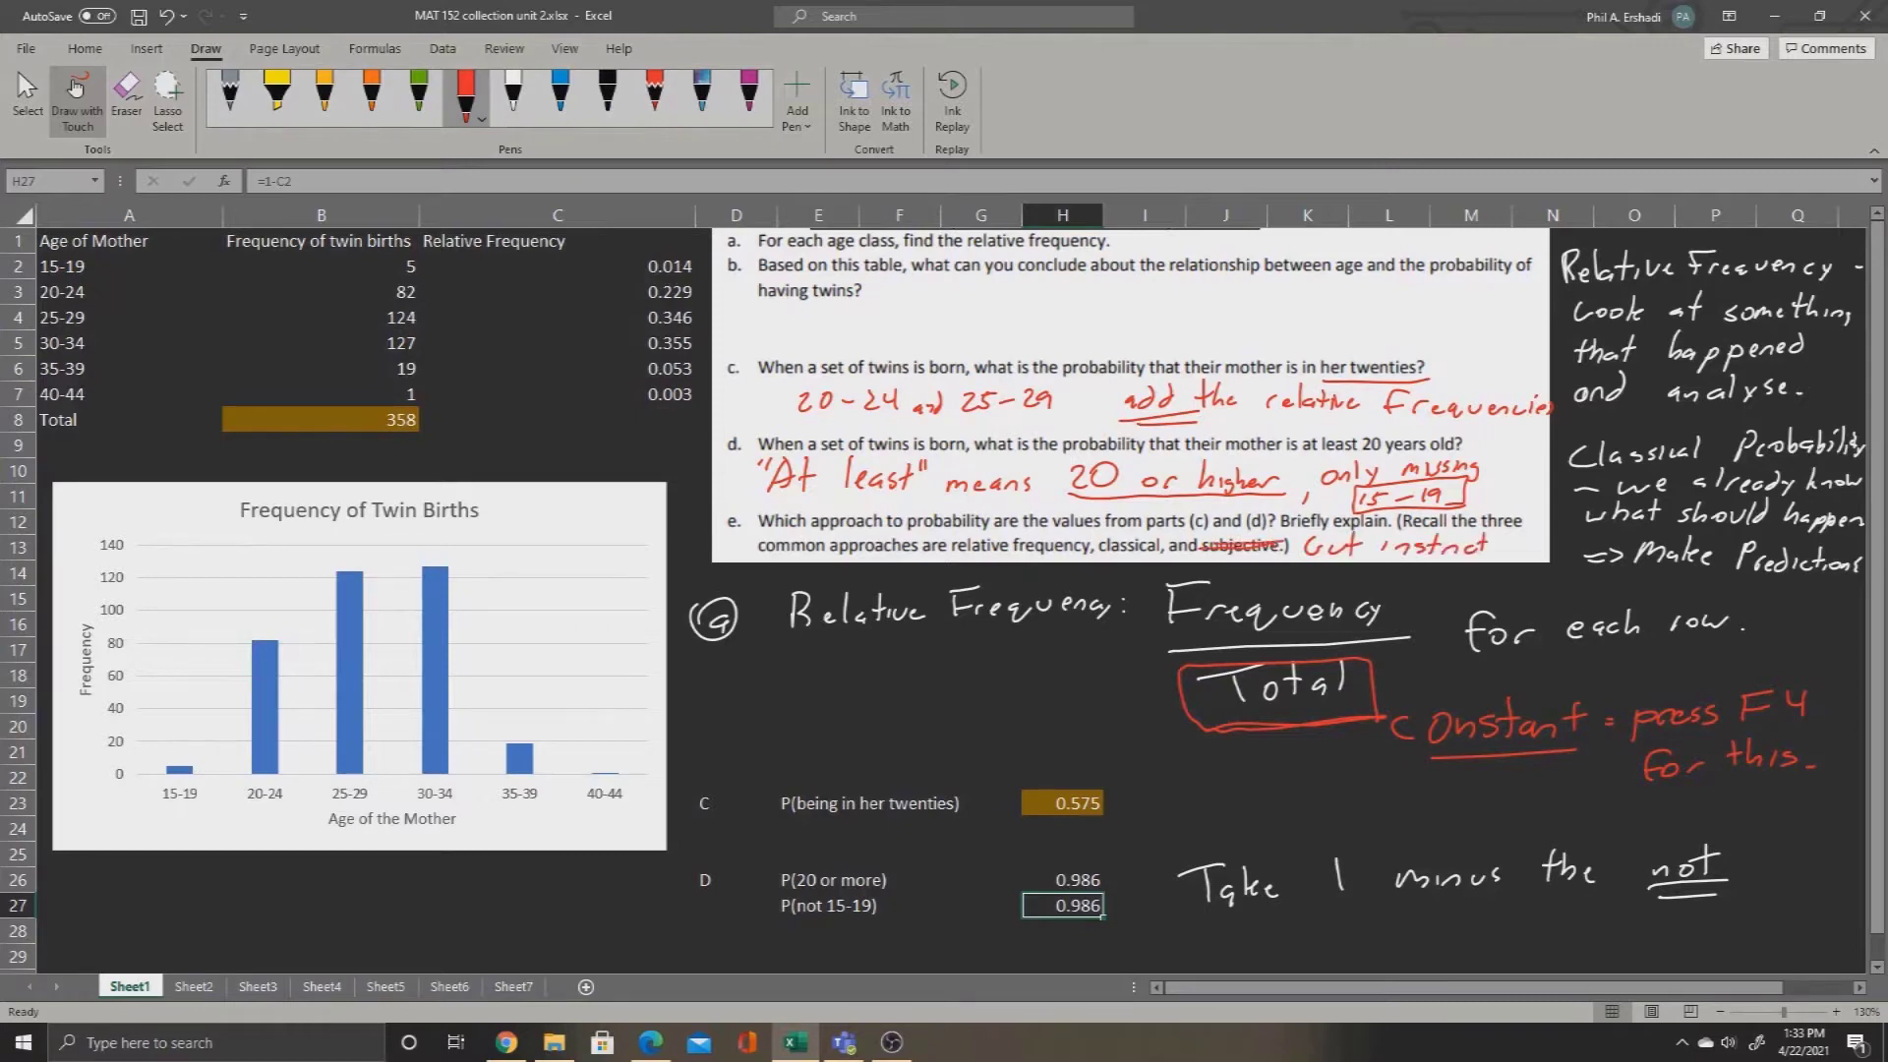